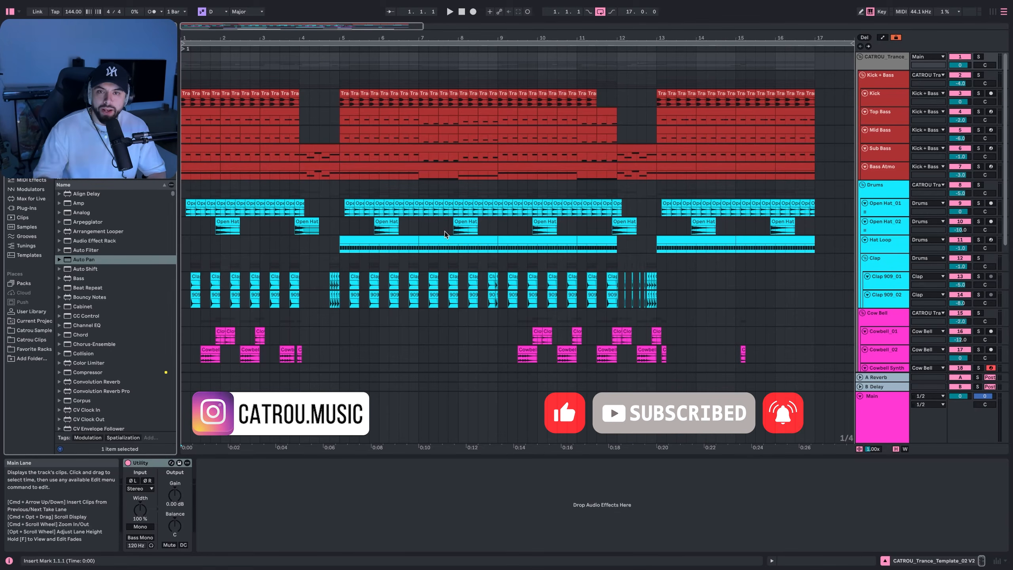
Solo the Kick + Bass group and play the arrangement from the start to hear it alone.
{"action": "left_click", "coordinate": [350, 186]}
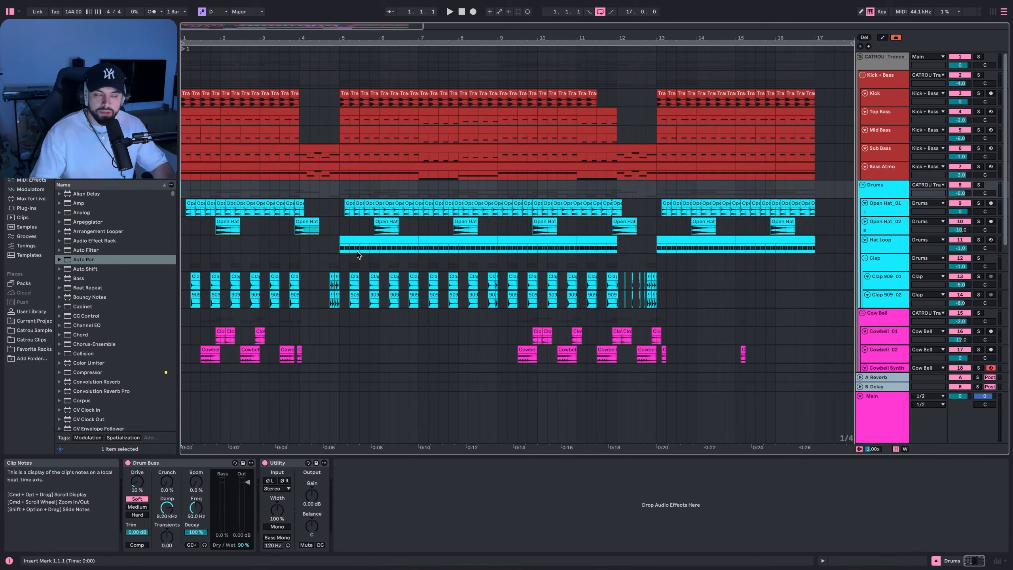
{"action": "key", "text": "Up"}
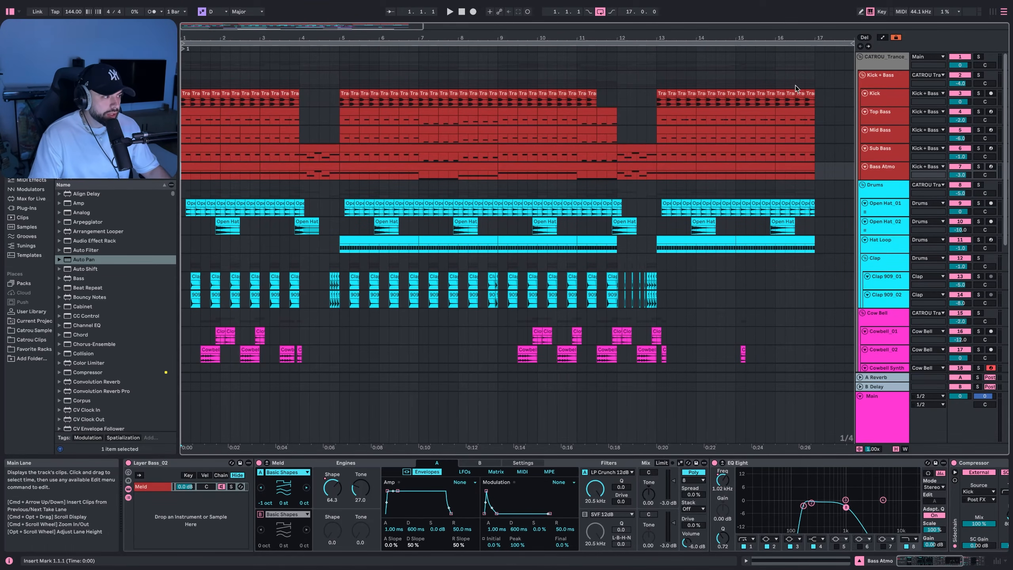
{"action": "left_click", "coordinate": [881, 76]}
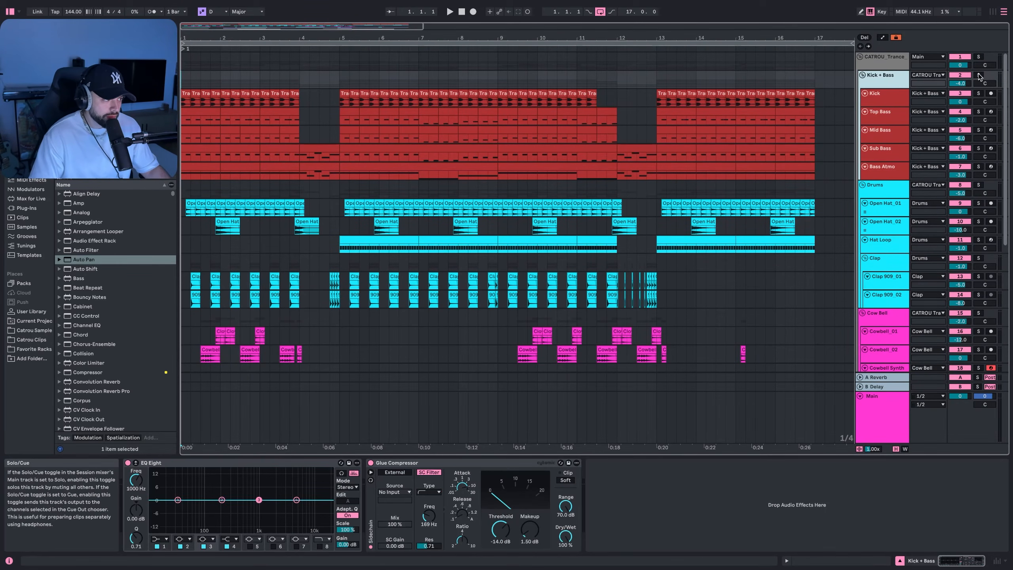
{"action": "key", "text": "space"}
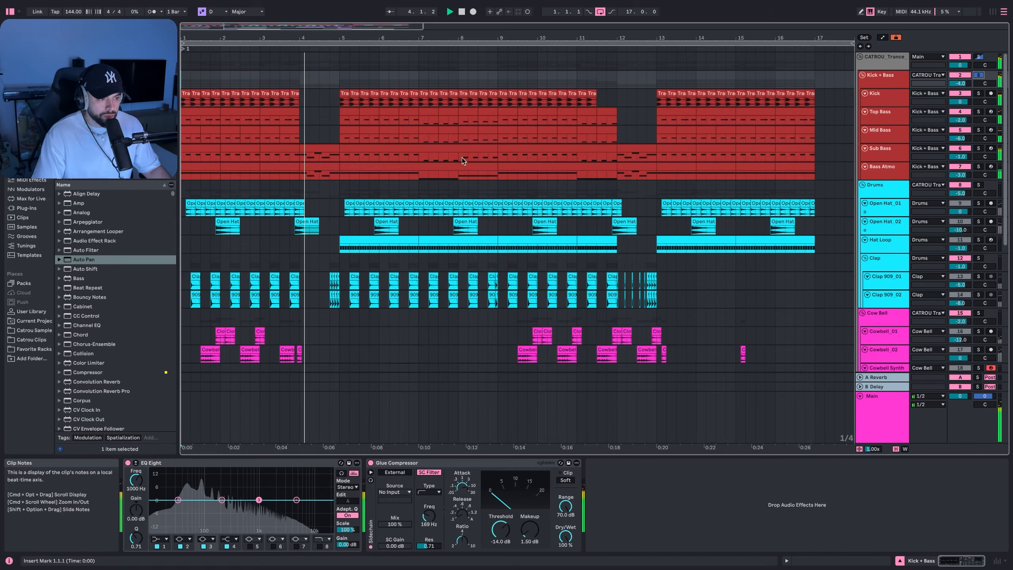
{"action": "key", "text": "space"}
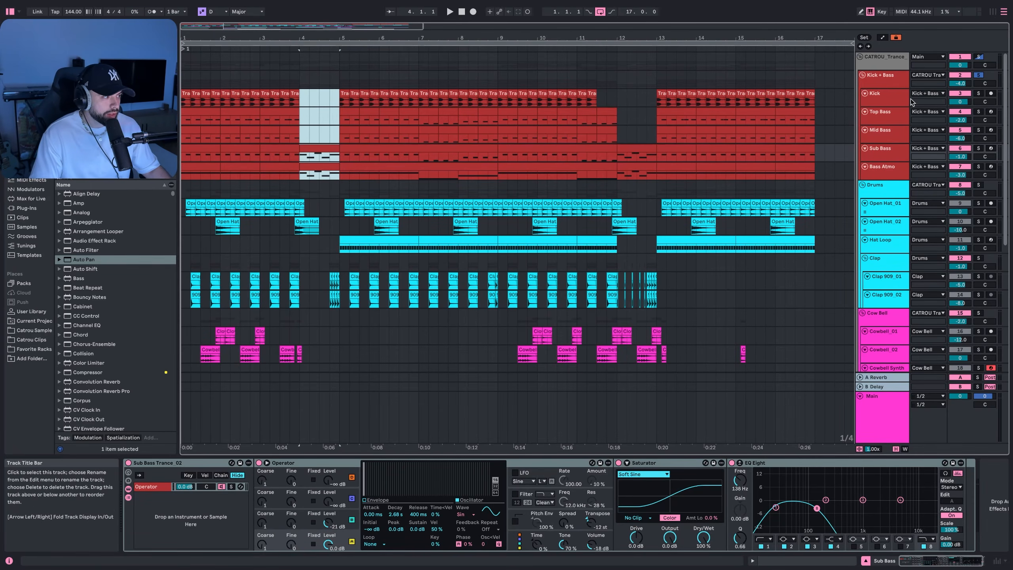
{"action": "key", "text": "space"}
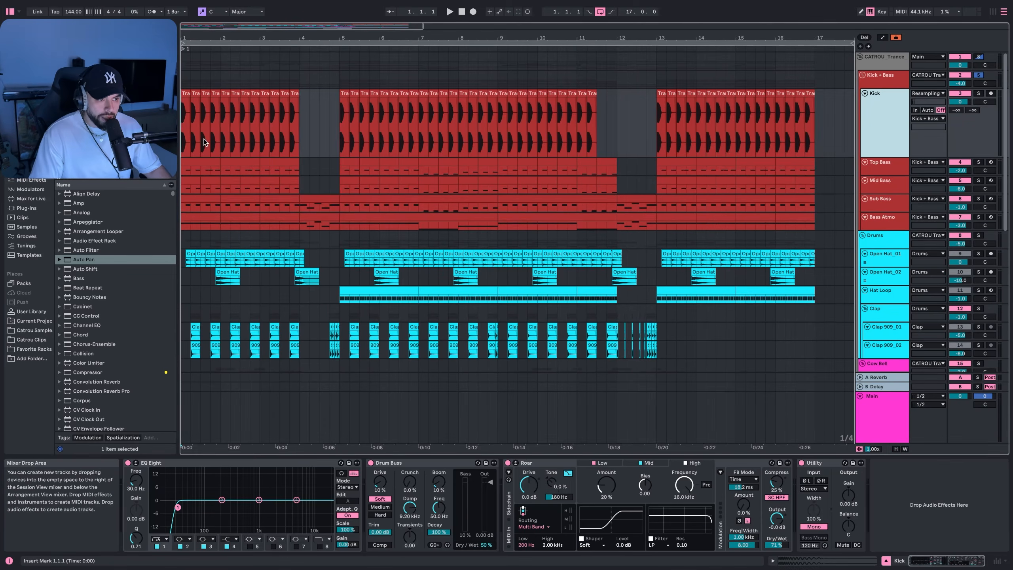
Solo the Kick track and play its opening bars to hear the kick pattern by itself.
{"action": "scroll", "coordinate": [204, 141], "scroll_direction": "up", "scroll_amount": 5}
{"action": "scroll", "coordinate": [197, 132], "scroll_direction": "up", "scroll_amount": 5}
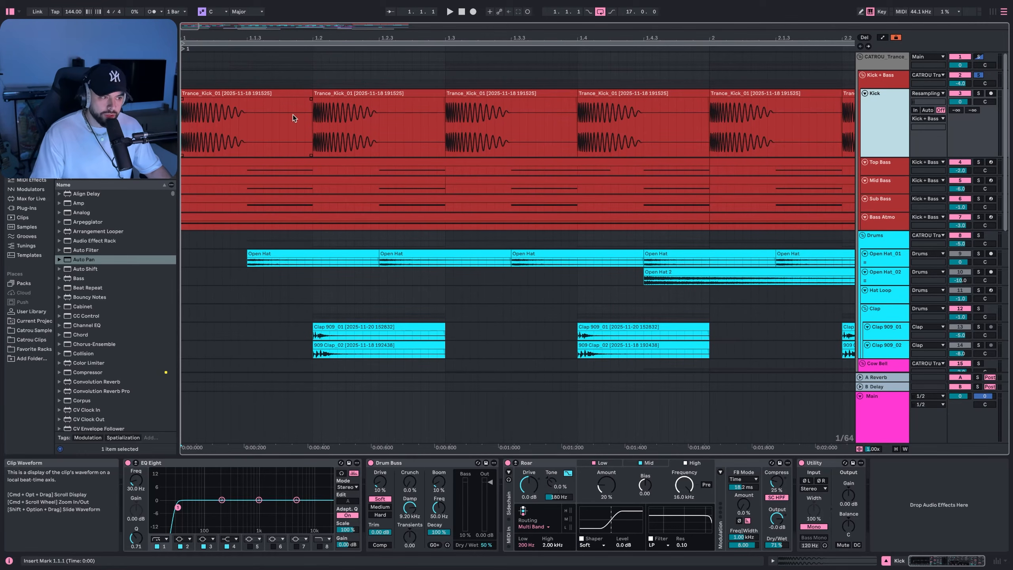
{"action": "left_click", "coordinate": [978, 93]}
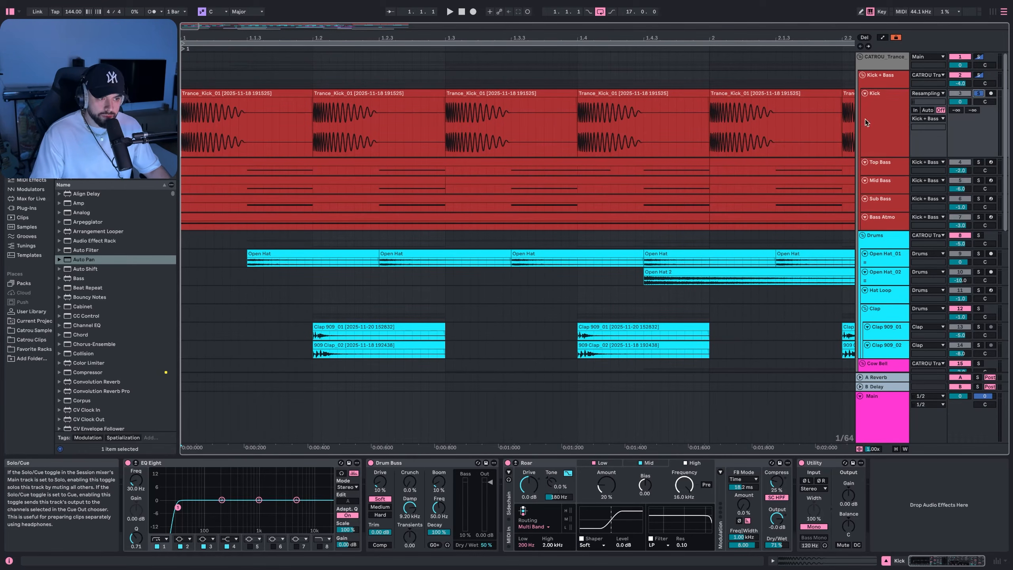
{"action": "key", "text": "space"}
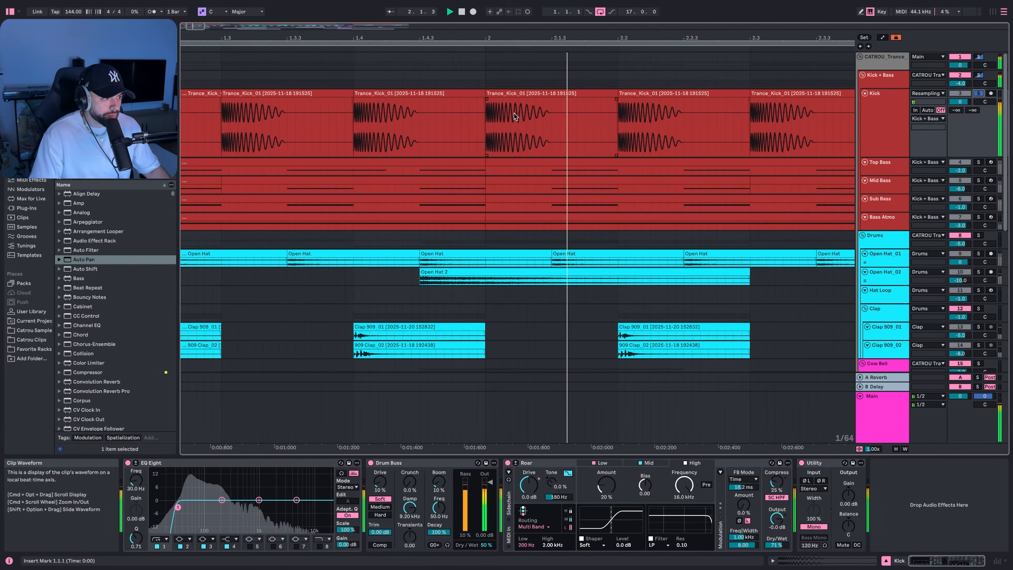
{"action": "key", "text": "space"}
Highlight the first kick's sounding half and its silent half from 1.1.3 to 1.2, ending with the whole clip selected.
{"action": "left_click", "coordinate": [247, 146], "text": "shift"}
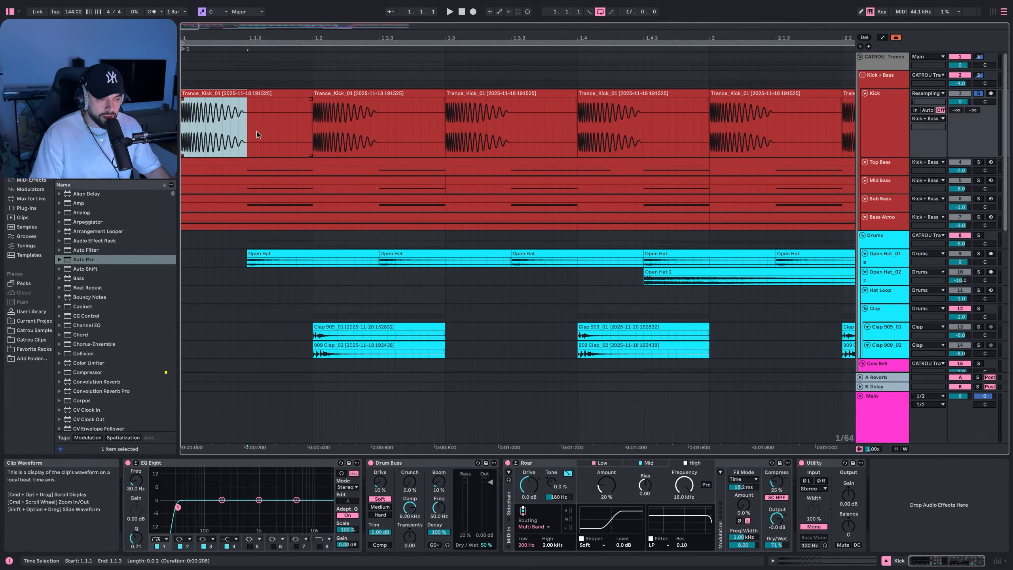
{"action": "left_click", "coordinate": [247, 142]}
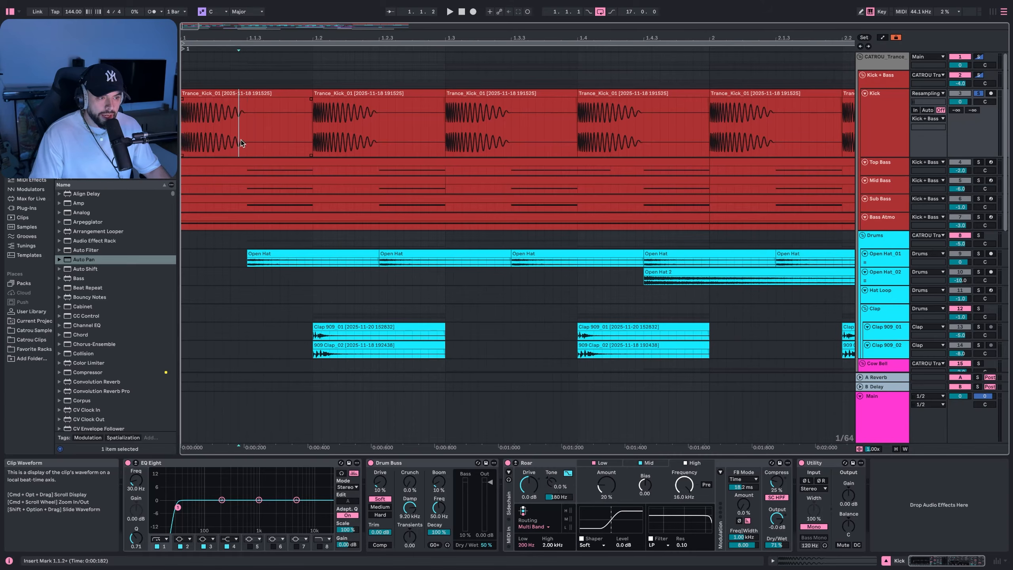
{"action": "left_click_drag", "start_coordinate": [248, 139], "coordinate": [312, 140]}
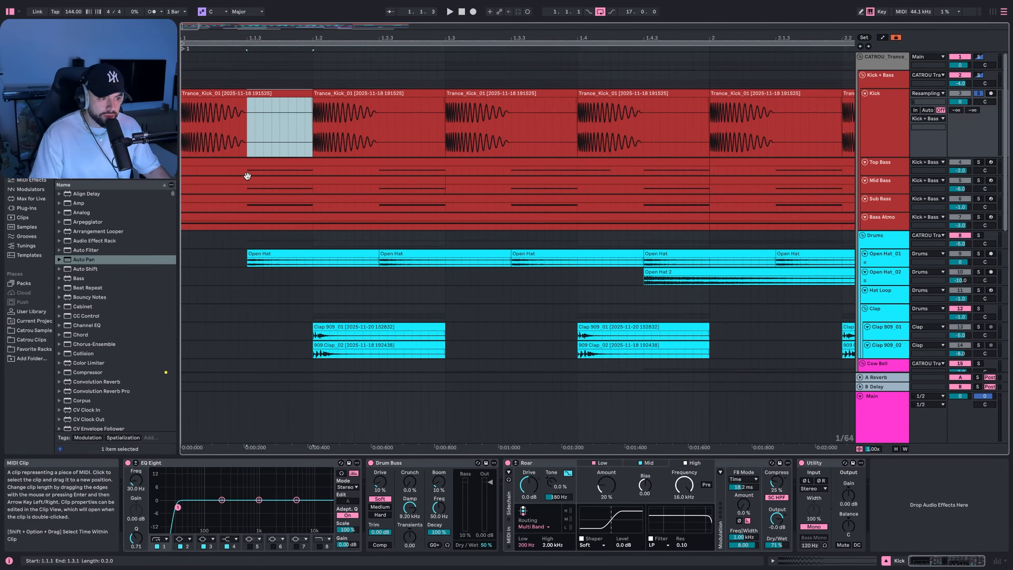
{"action": "left_click", "coordinate": [286, 94]}
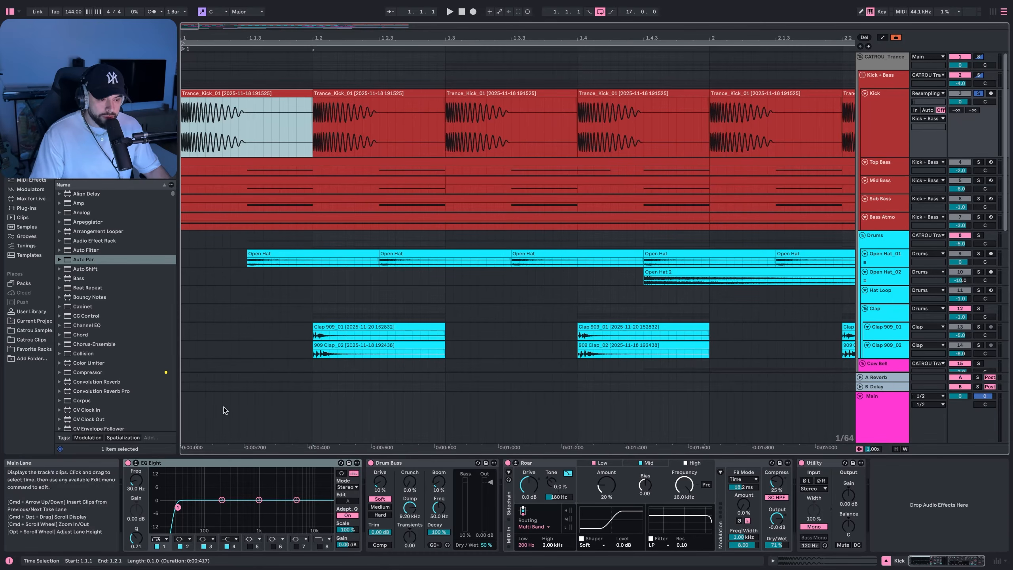
Examine the Kick track's effect chain device by device: EQ Eight, Drum Buss, Roar and Utility.
{"action": "left_click", "coordinate": [176, 466]}
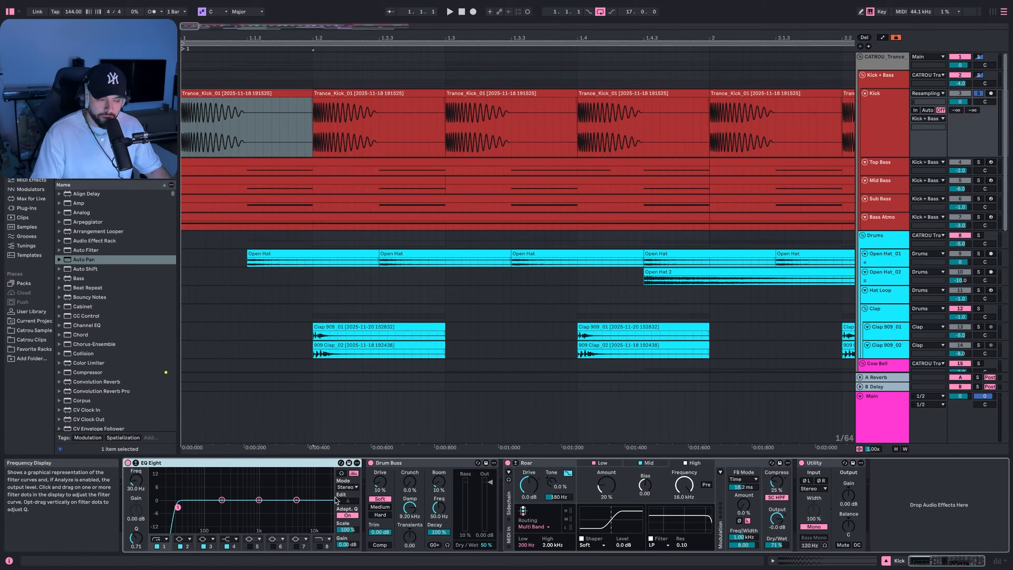
{"action": "left_click", "coordinate": [393, 475]}
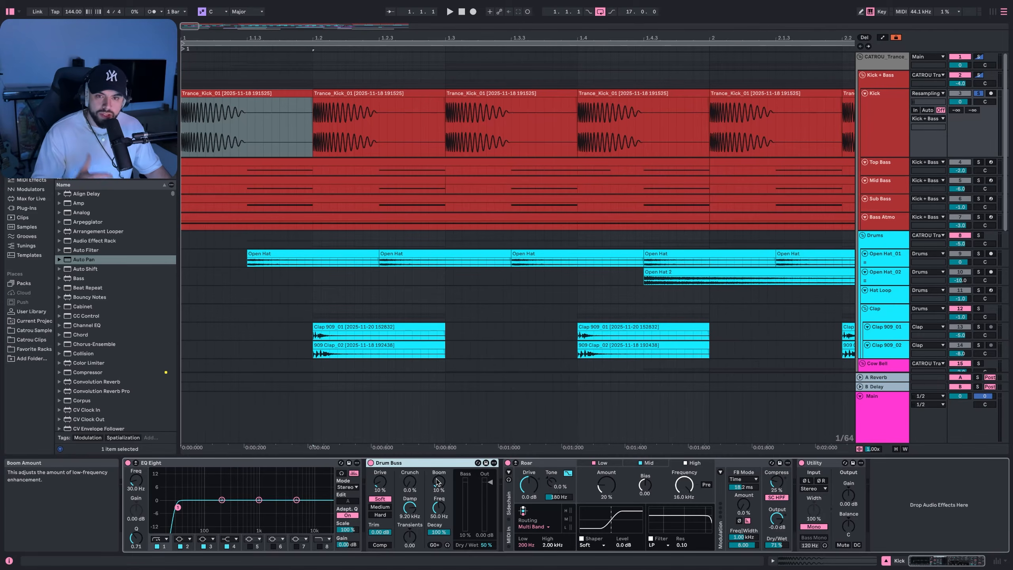
{"action": "key", "text": "Right"}
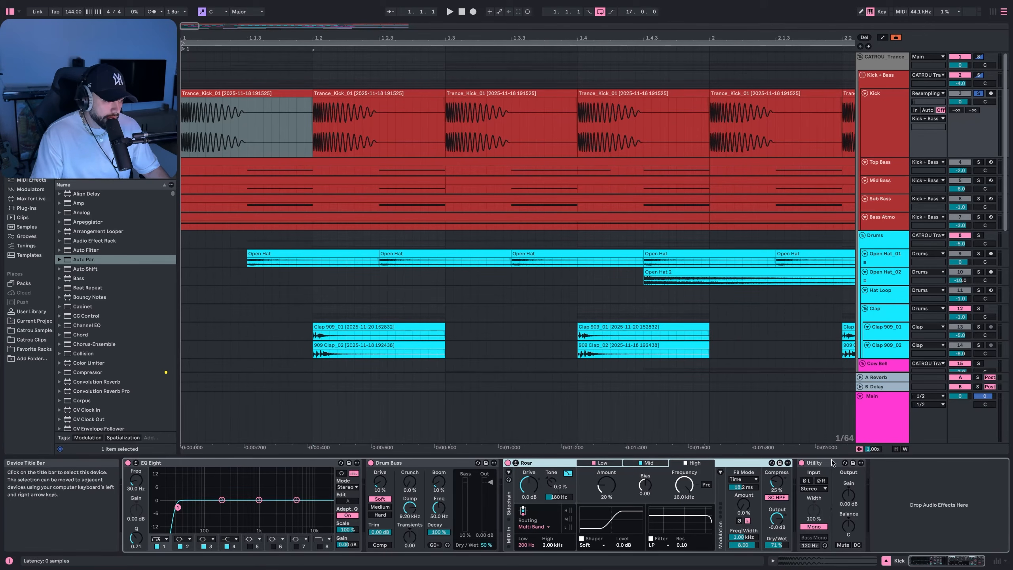
{"action": "left_click", "coordinate": [838, 477]}
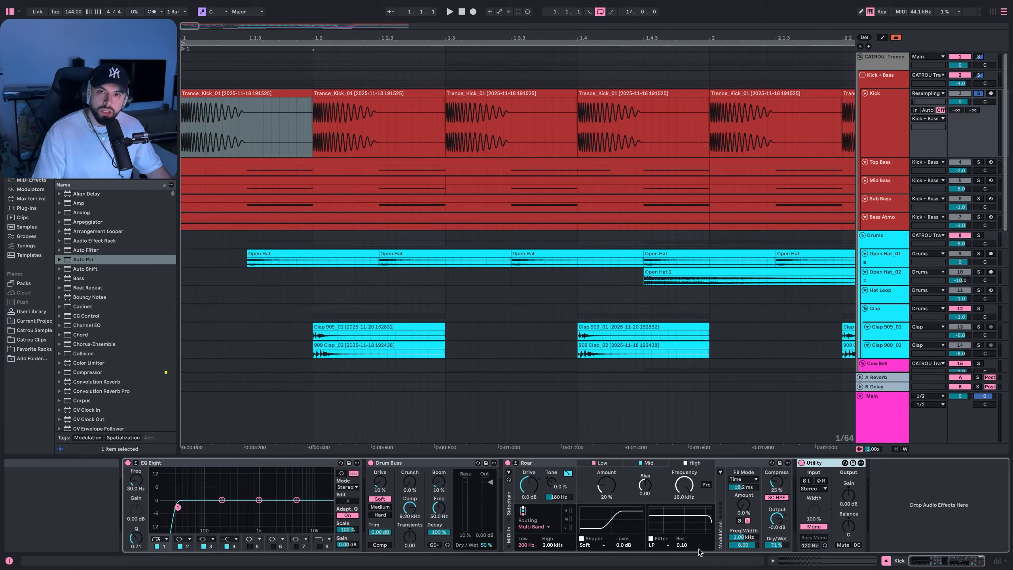
Select the Top Bass, Mid Bass and Sub Bass tracks together, and review each track's device chain individually.
{"action": "key", "text": "Down"}
{"action": "scroll", "coordinate": [699, 255], "scroll_direction": "down", "scroll_amount": 1}
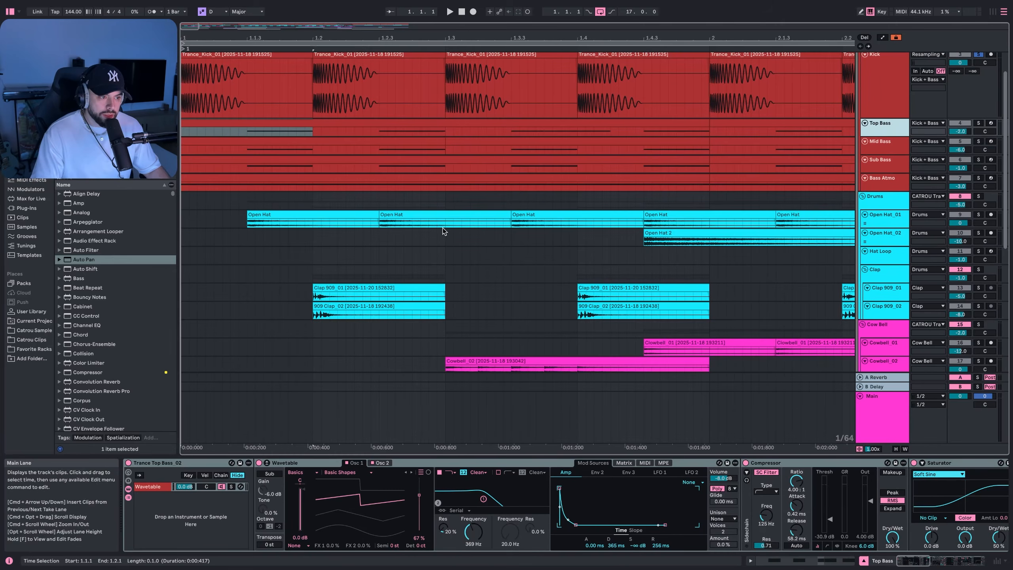
{"action": "left_click", "coordinate": [886, 175], "text": "shift"}
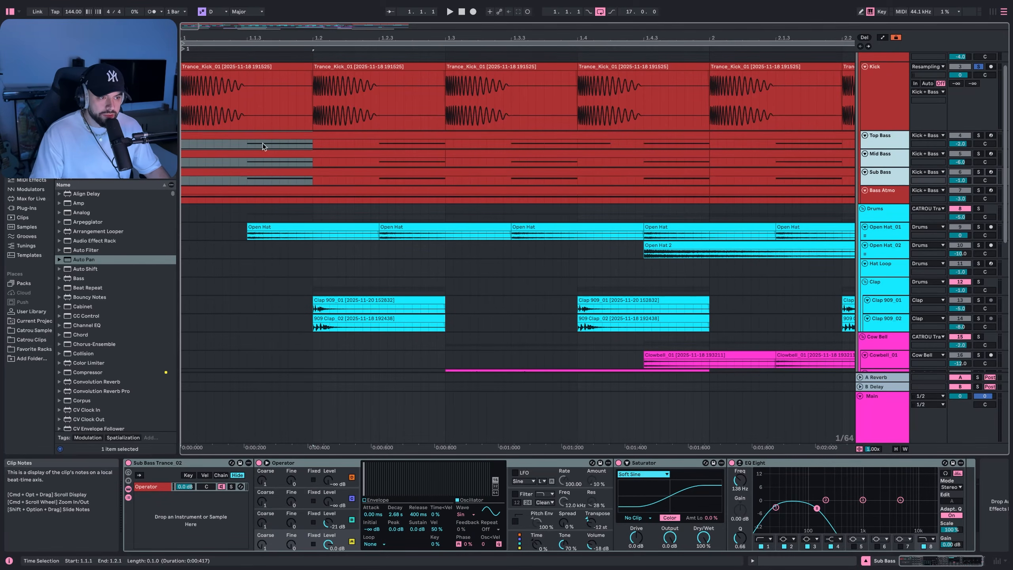
{"action": "left_click_drag", "start_coordinate": [667, 170], "coordinate": [700, 191]}
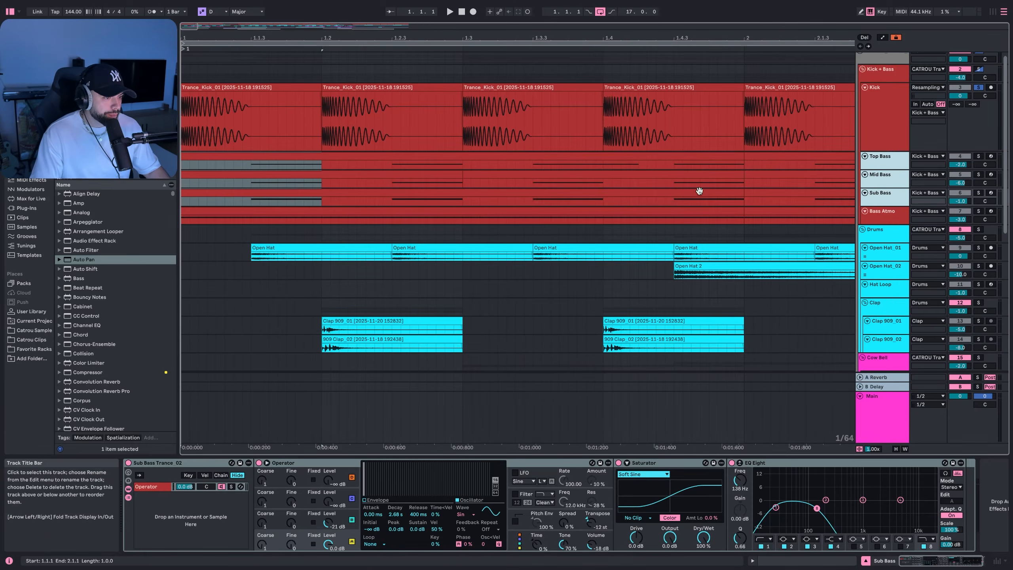
{"action": "left_click", "coordinate": [888, 163]}
{"action": "left_click", "coordinate": [878, 180]}
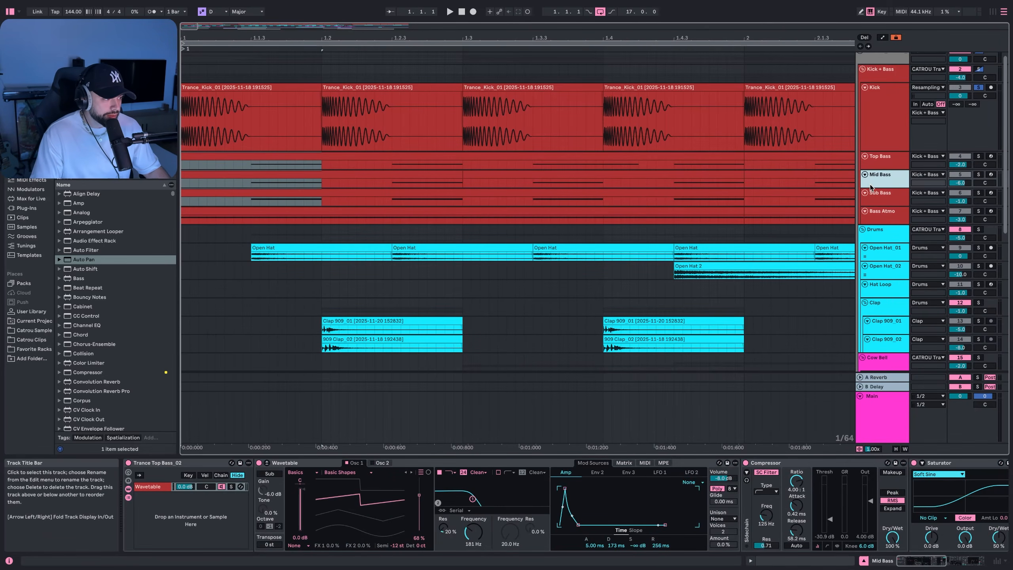
{"action": "left_click", "coordinate": [873, 195]}
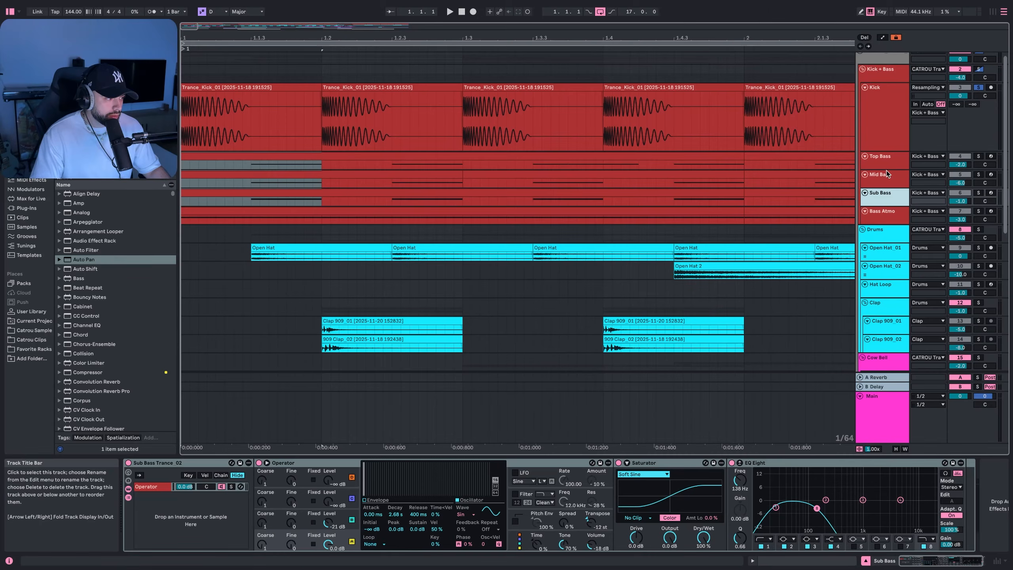
Solo the Top Bass track together with the kick and play the opening bars.
{"action": "left_click", "coordinate": [881, 161]}
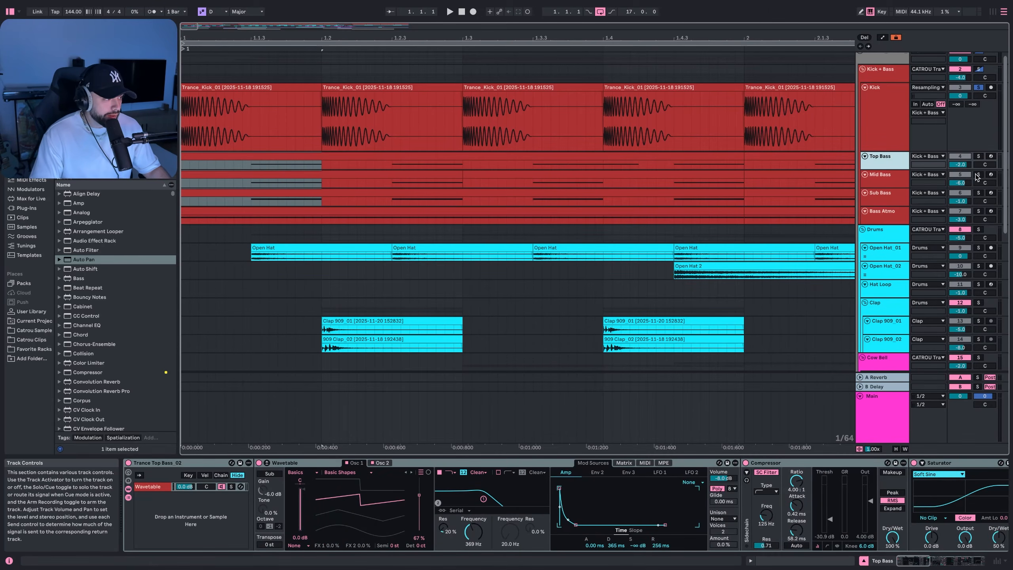
{"action": "left_click", "coordinate": [978, 156]}
{"action": "key", "text": "space"}
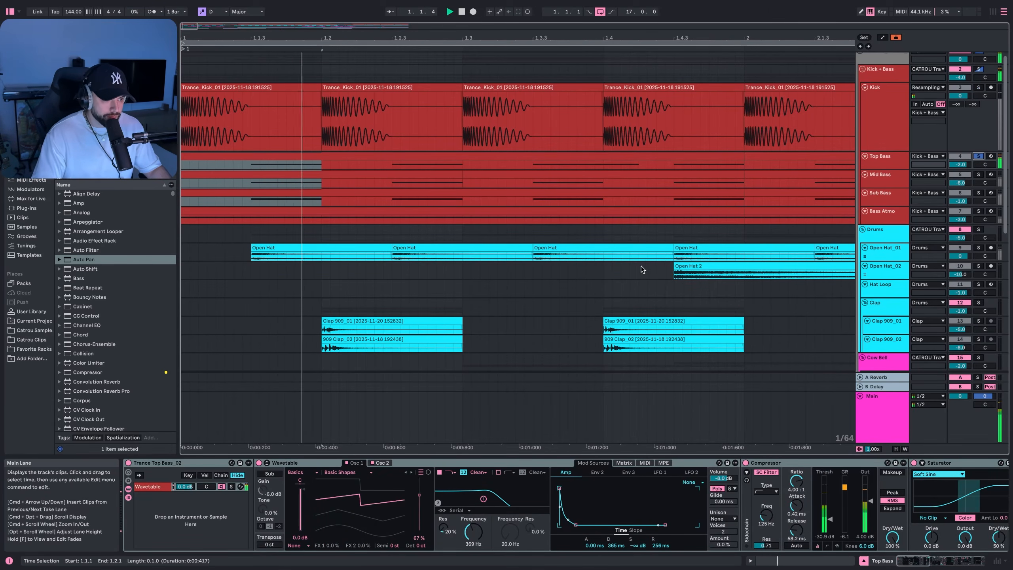
{"action": "scroll", "coordinate": [634, 271], "scroll_direction": "right", "scroll_amount": 3}
{"action": "scroll", "coordinate": [587, 262], "scroll_direction": "down", "scroll_amount": 4}
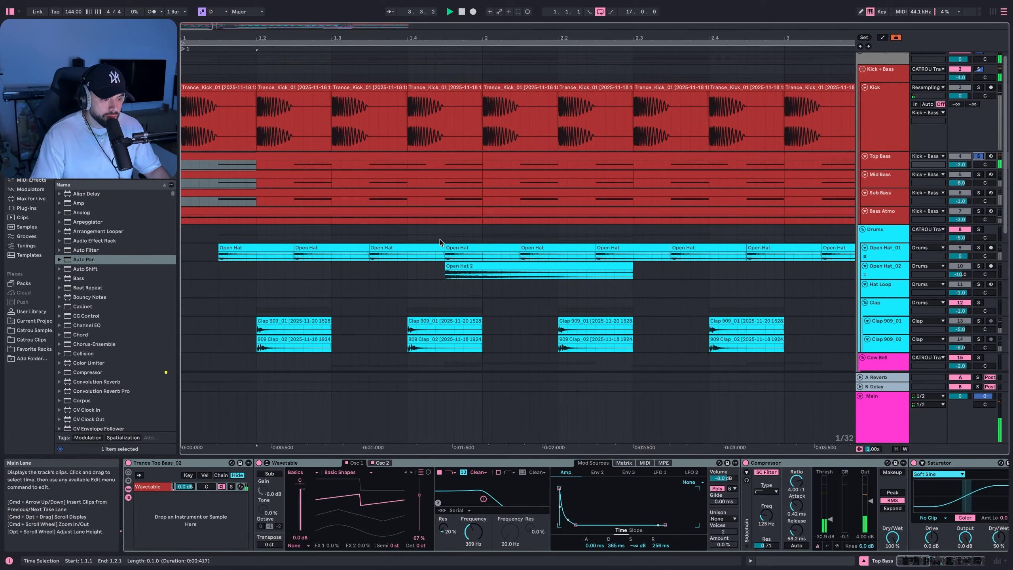
{"action": "key", "text": "space"}
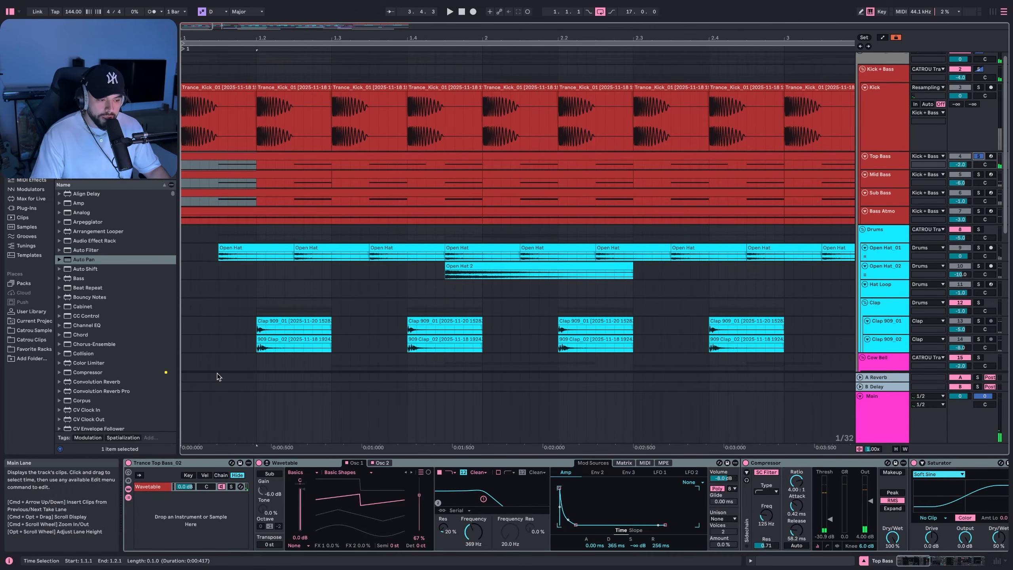
Examine the Top Bass Wavetable's two oscillators, amp envelope and modulation matrix.
{"action": "left_click", "coordinate": [347, 490]}
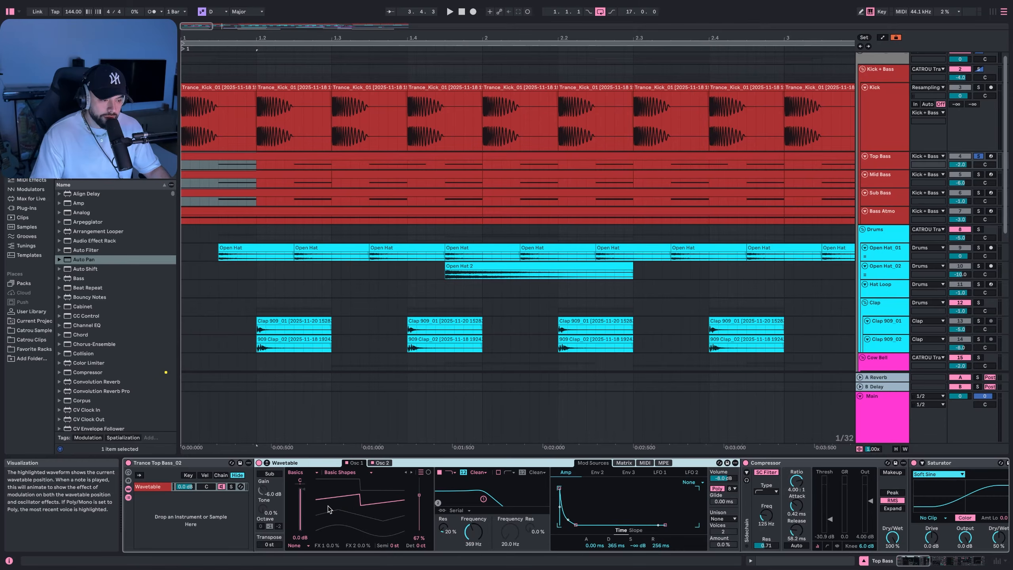
{"action": "left_click", "coordinate": [382, 463]}
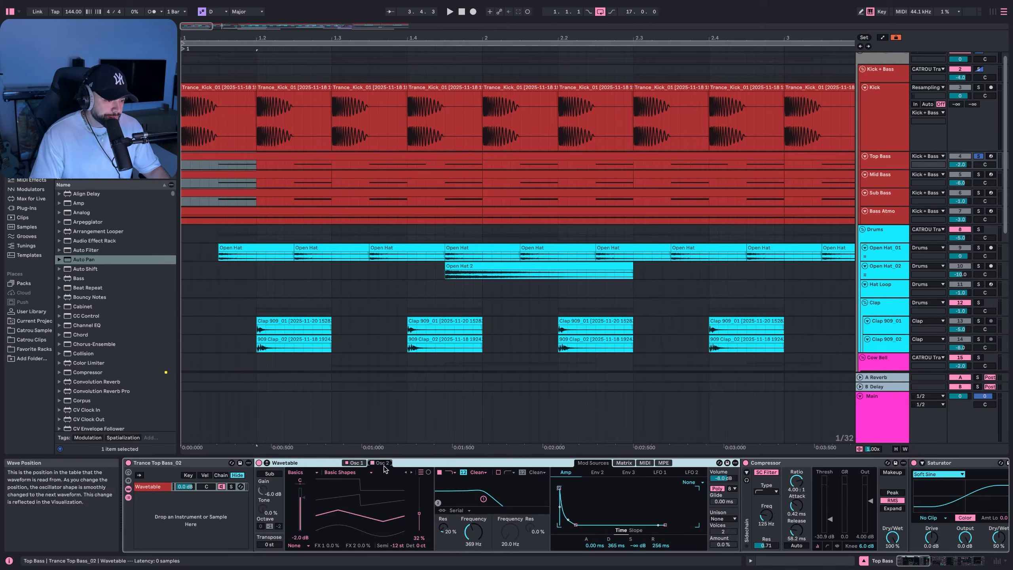
{"action": "left_click", "coordinate": [355, 463]}
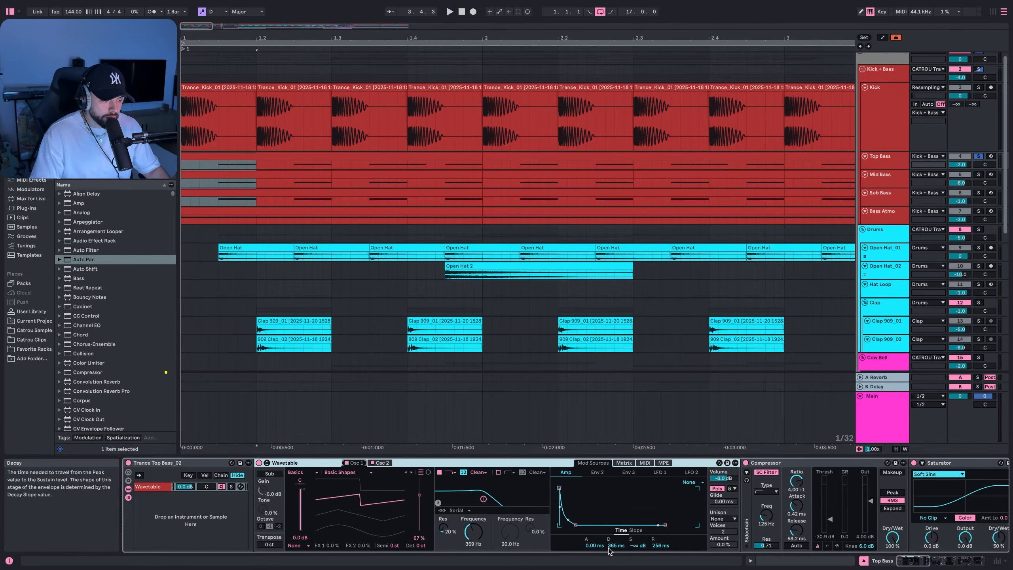
{"action": "left_click", "coordinate": [624, 463]}
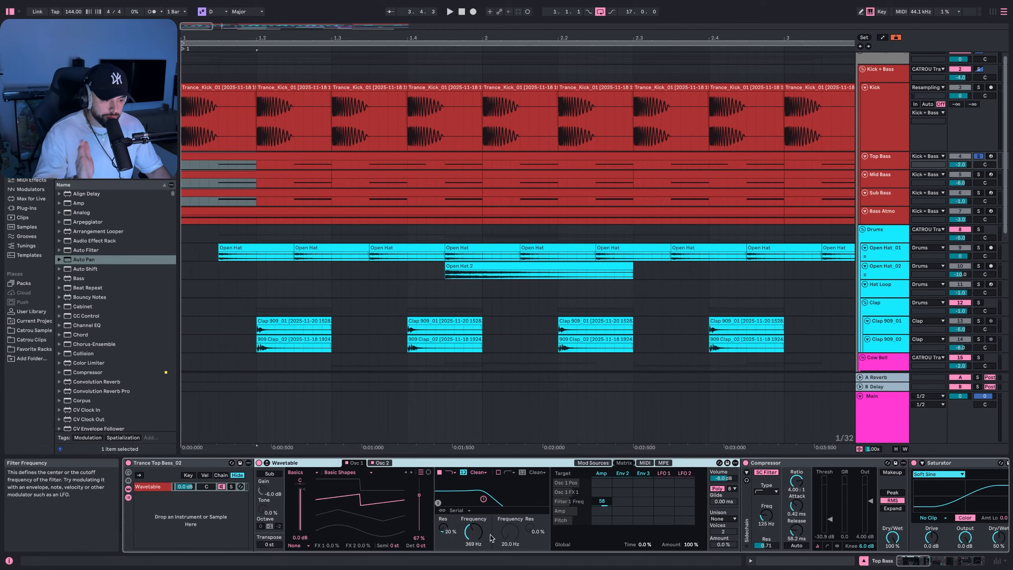
{"action": "left_click", "coordinate": [593, 463]}
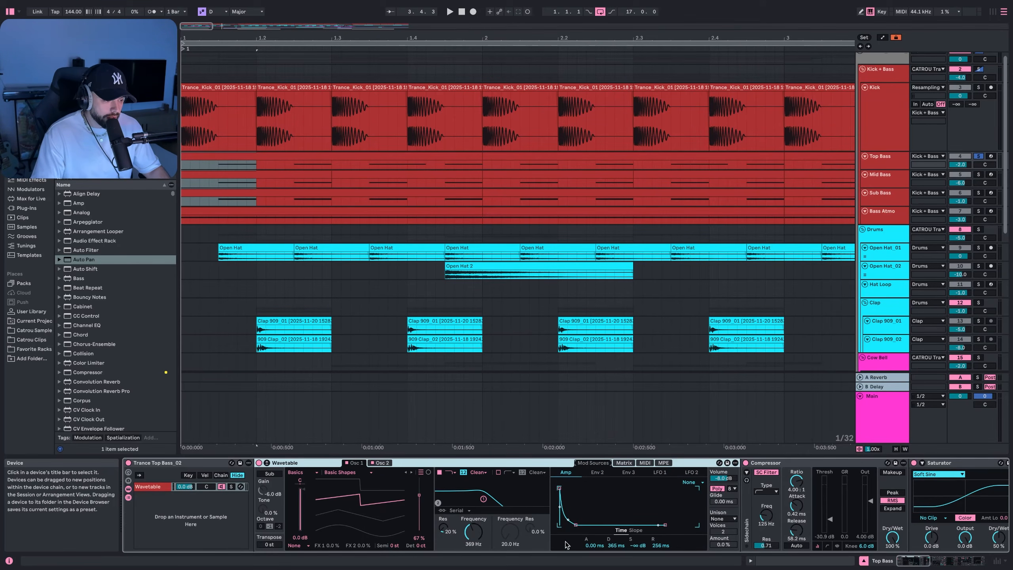
{"action": "left_click", "coordinate": [624, 462]}
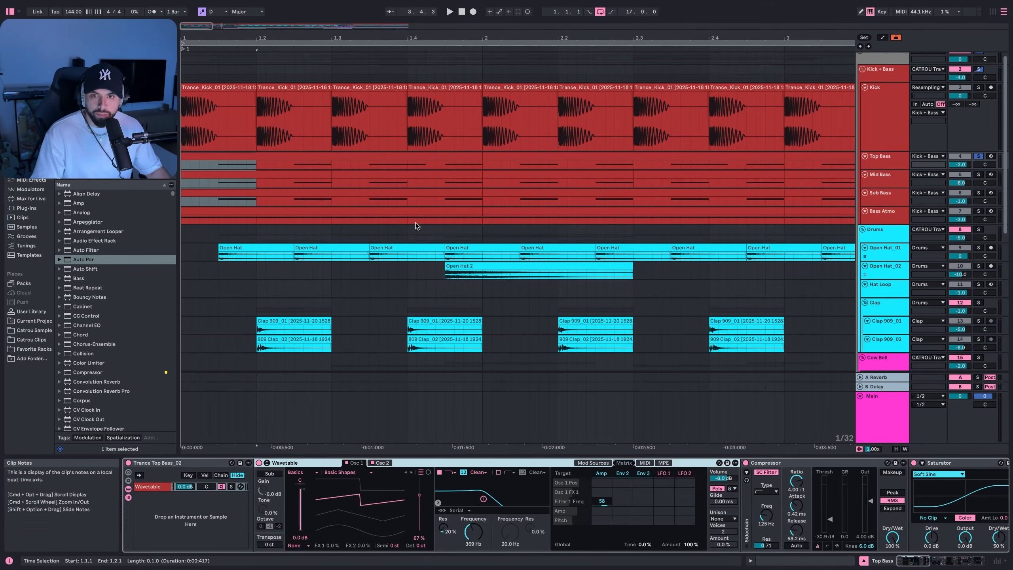
Review the Top Bass effects after Wavetable, from Compressor, Saturator and Roar through Multiband Dynamics, Delay and Reverb to EQ Eight.
{"action": "scroll", "coordinate": [559, 495], "scroll_direction": "right", "scroll_amount": 5}
{"action": "scroll", "coordinate": [429, 466], "scroll_direction": "right", "scroll_amount": 3}
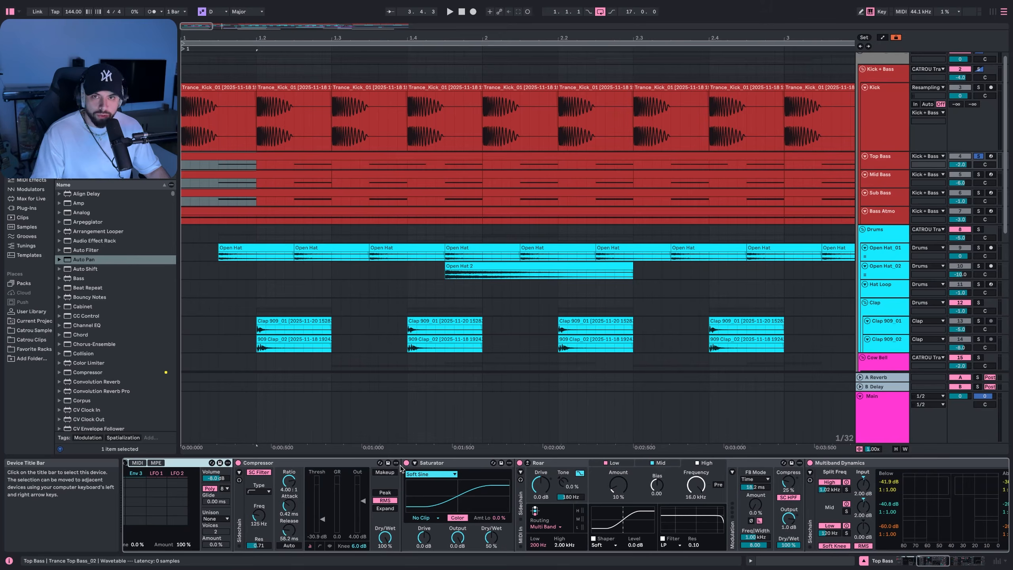
{"action": "scroll", "coordinate": [430, 467], "scroll_direction": "right", "scroll_amount": 4}
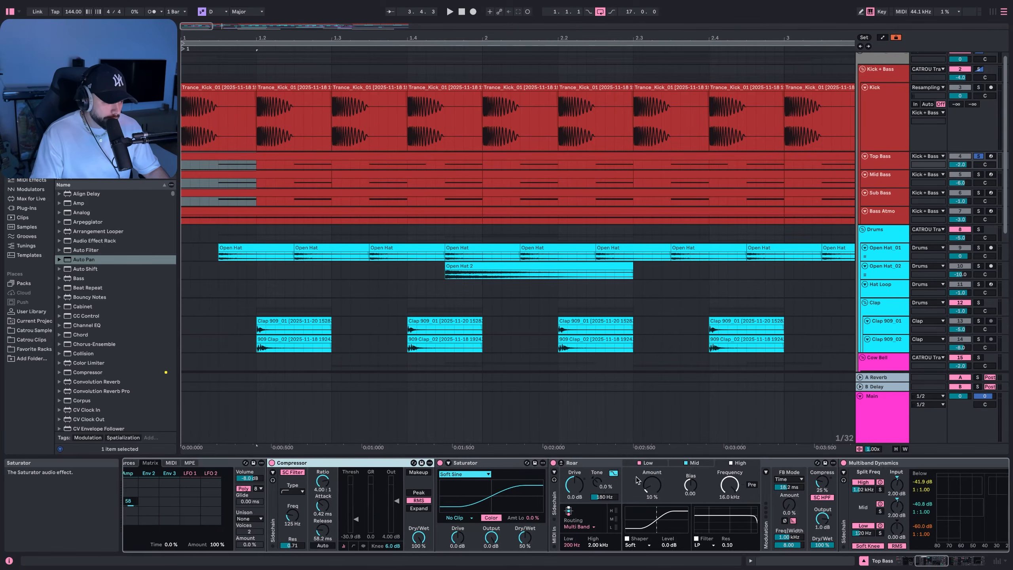
{"action": "scroll", "coordinate": [835, 477], "scroll_direction": "right", "scroll_amount": 15}
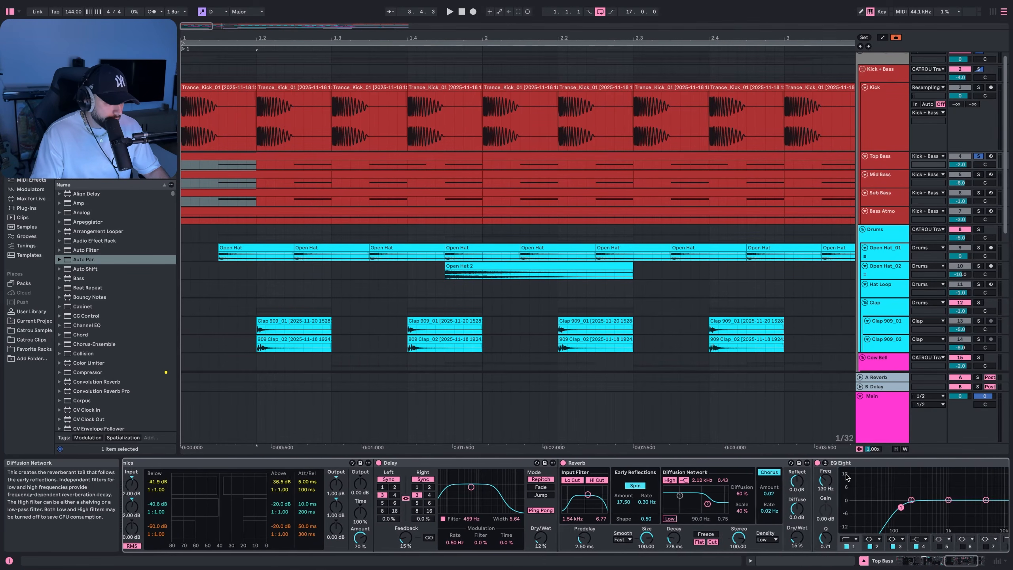
Deactivate all Top Bass effects from Compressor through Utility.
{"action": "scroll", "coordinate": [846, 475], "scroll_direction": "right", "scroll_amount": 1}
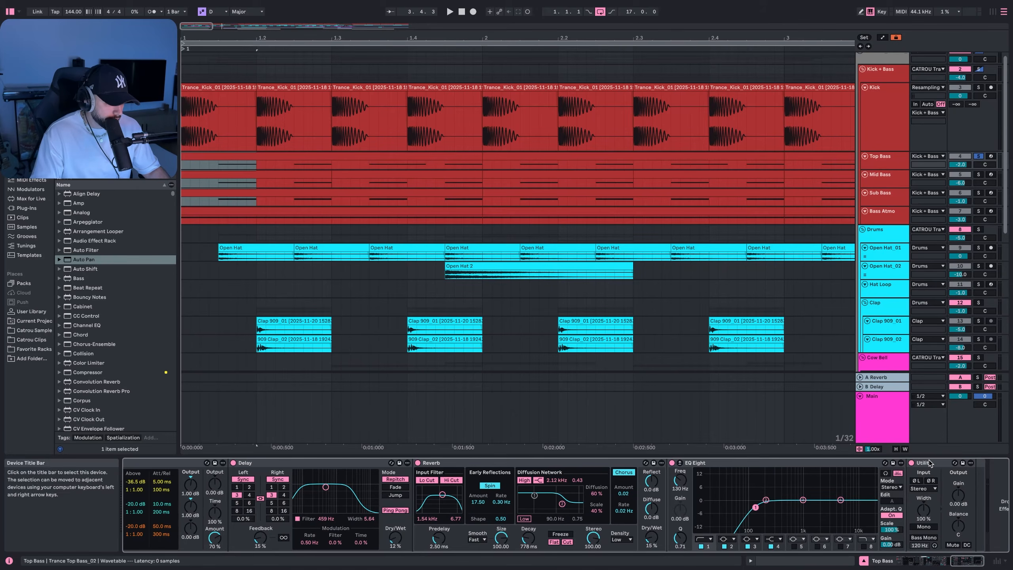
{"action": "left_click", "coordinate": [933, 463], "text": "shift"}
{"action": "scroll", "coordinate": [934, 475], "scroll_direction": "left", "scroll_amount": 18}
Reactivate the Top Bass Compressor and play the opening bars to audition it.
{"action": "left_click", "coordinate": [476, 466]}
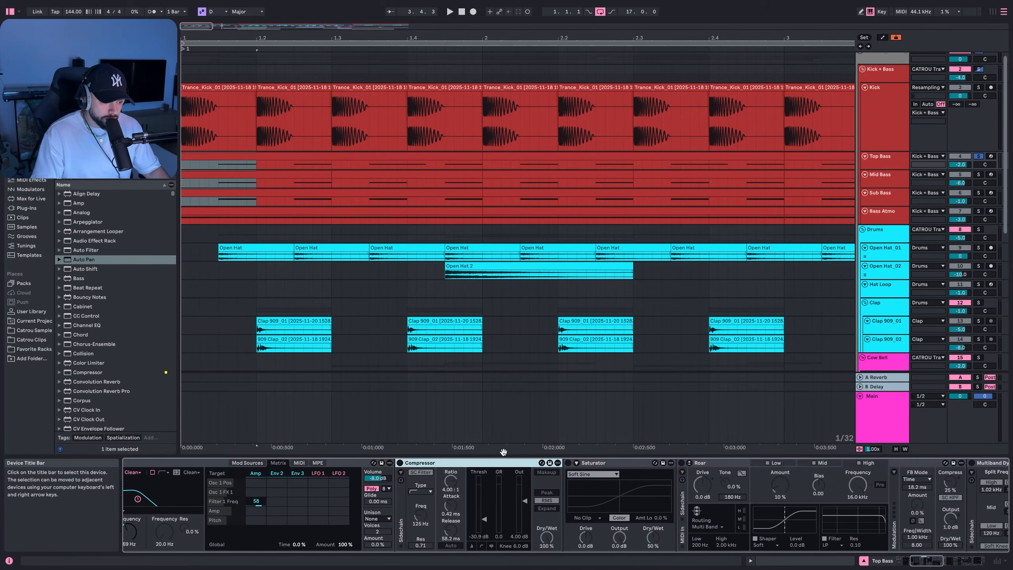
{"action": "scroll", "coordinate": [458, 475], "scroll_direction": "right", "scroll_amount": 2}
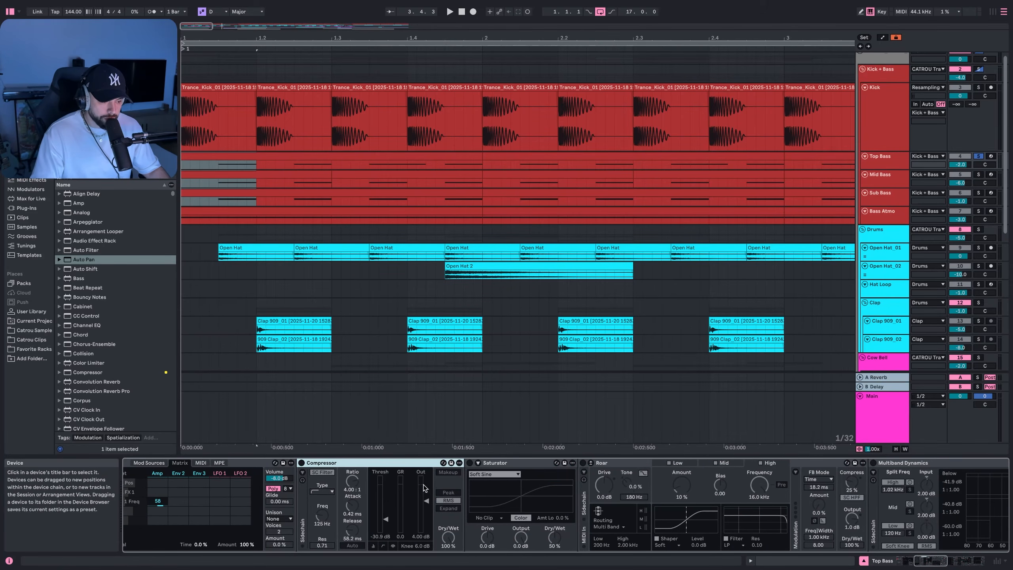
{"action": "left_click", "coordinate": [302, 463]}
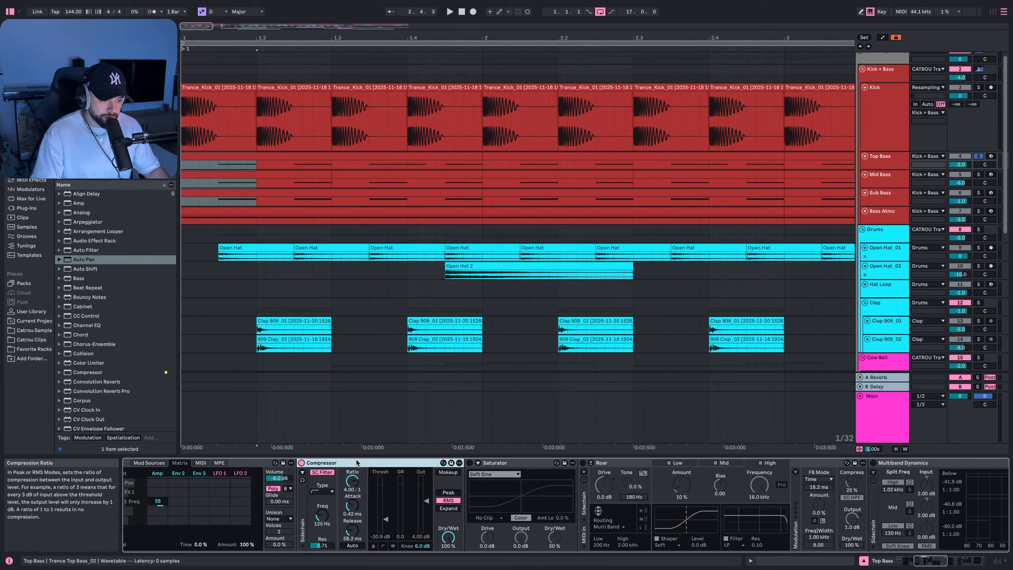
{"action": "key", "text": "space"}
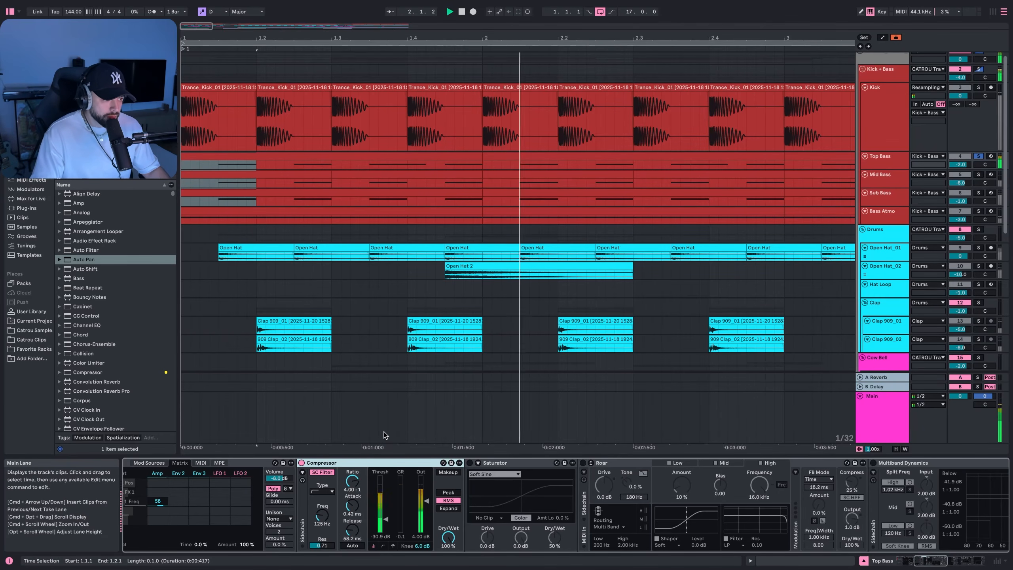
{"action": "key", "text": "space"}
{"action": "scroll", "coordinate": [328, 479], "scroll_direction": "left", "scroll_amount": 2}
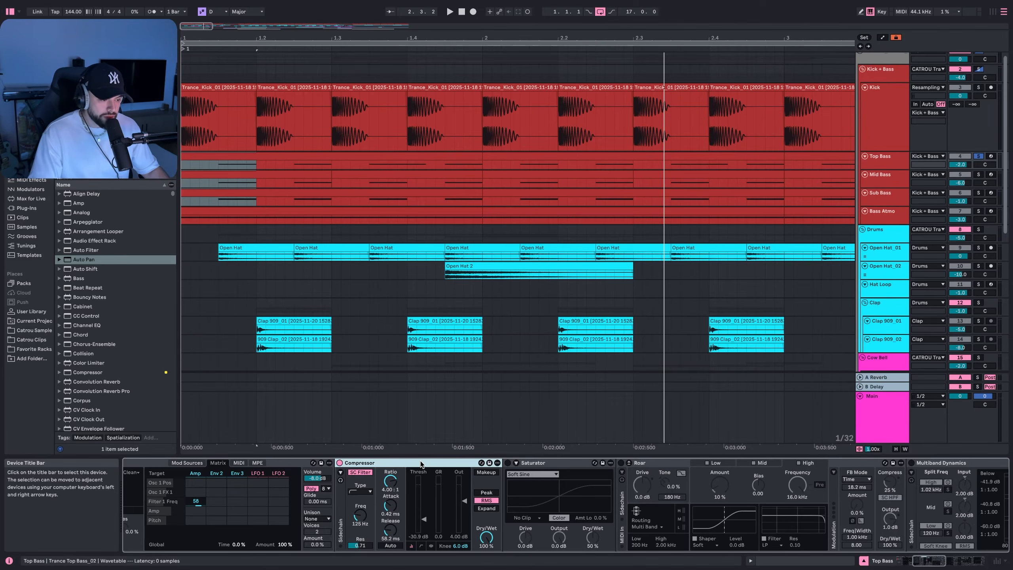
Reactivate the Saturator on the Top Bass.
{"action": "scroll", "coordinate": [421, 461], "scroll_direction": "right", "scroll_amount": 3}
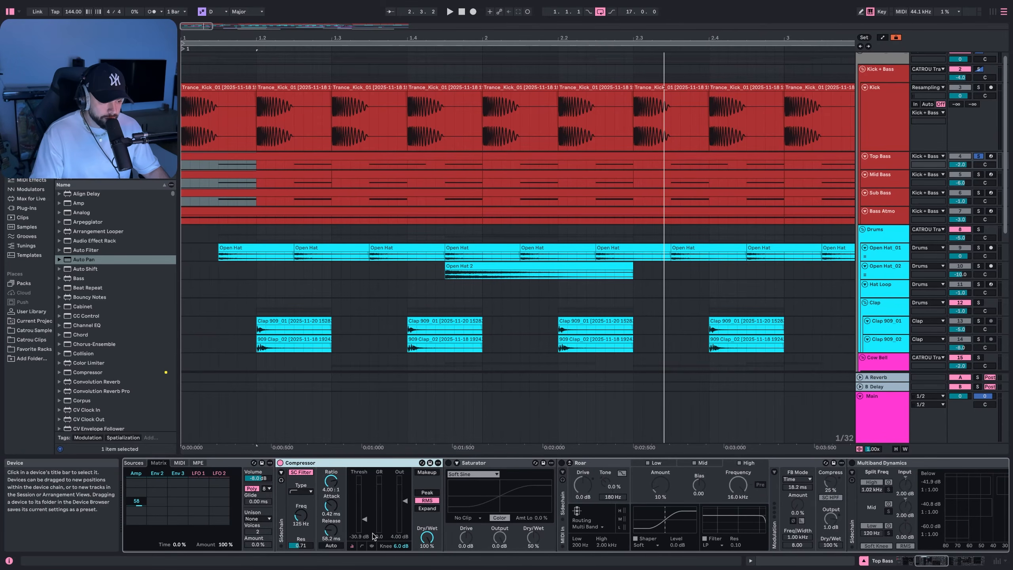
{"action": "scroll", "coordinate": [372, 533], "scroll_direction": "right", "scroll_amount": 4}
{"action": "left_click", "coordinate": [363, 463]}
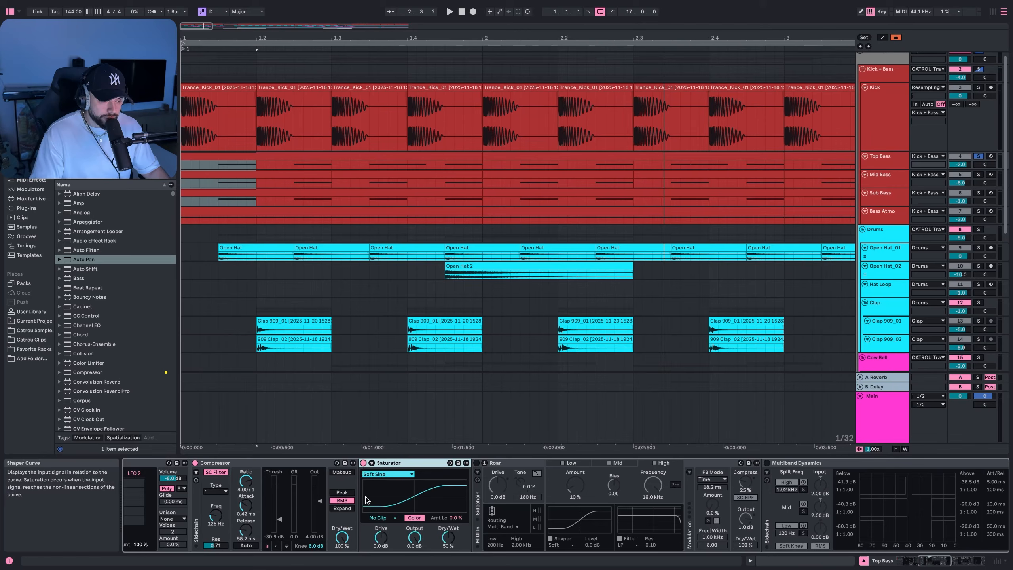
Reactivate Roar on the Top Bass.
{"action": "scroll", "coordinate": [356, 501], "scroll_direction": "right", "scroll_amount": 8}
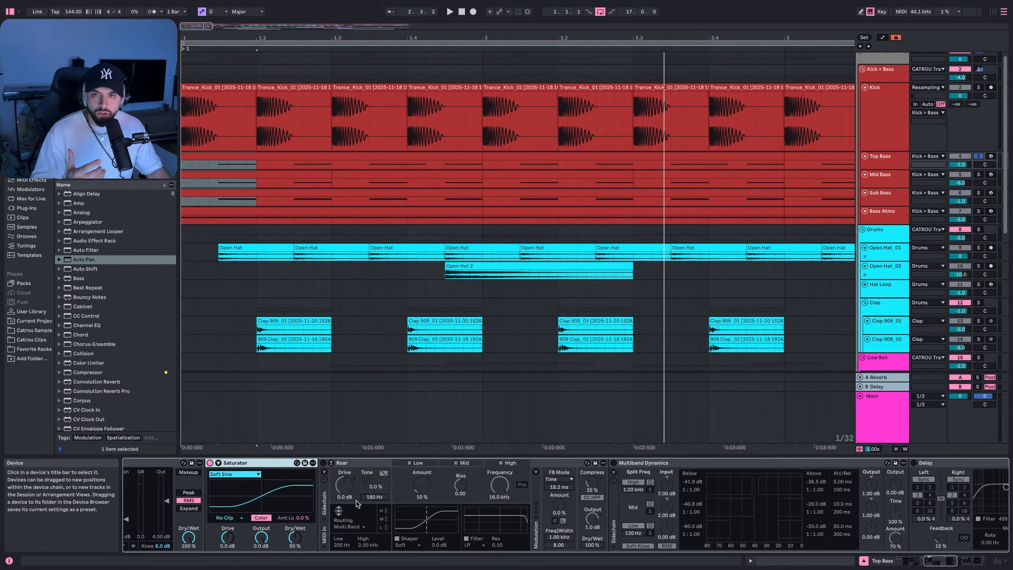
{"action": "left_click", "coordinate": [335, 465]}
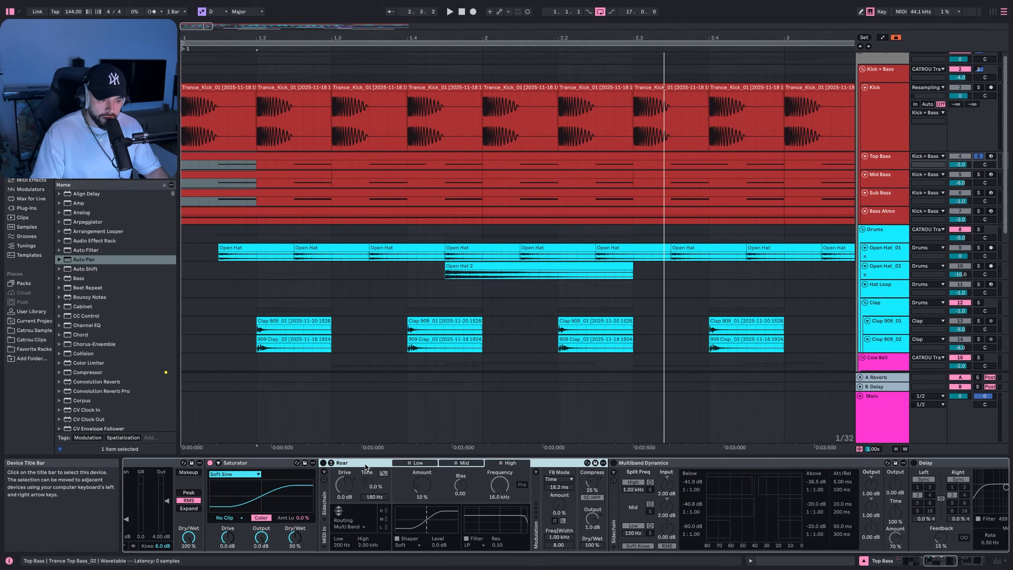
{"action": "left_click", "coordinate": [323, 464]}
Inspect Roar's Low, Mid and High bands and play the bass with the kick.
{"action": "left_click", "coordinate": [425, 465]}
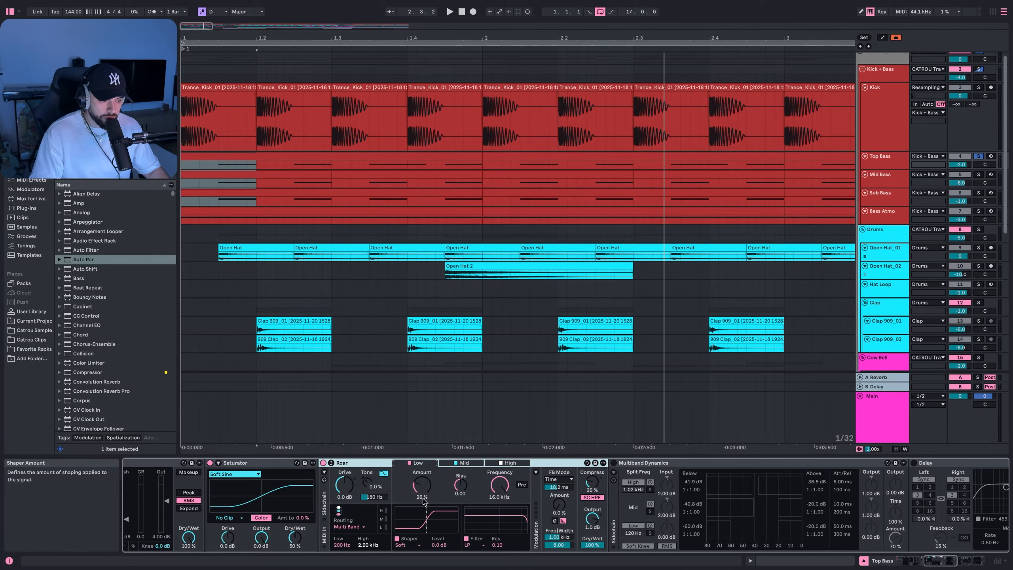
{"action": "left_click", "coordinate": [461, 463]}
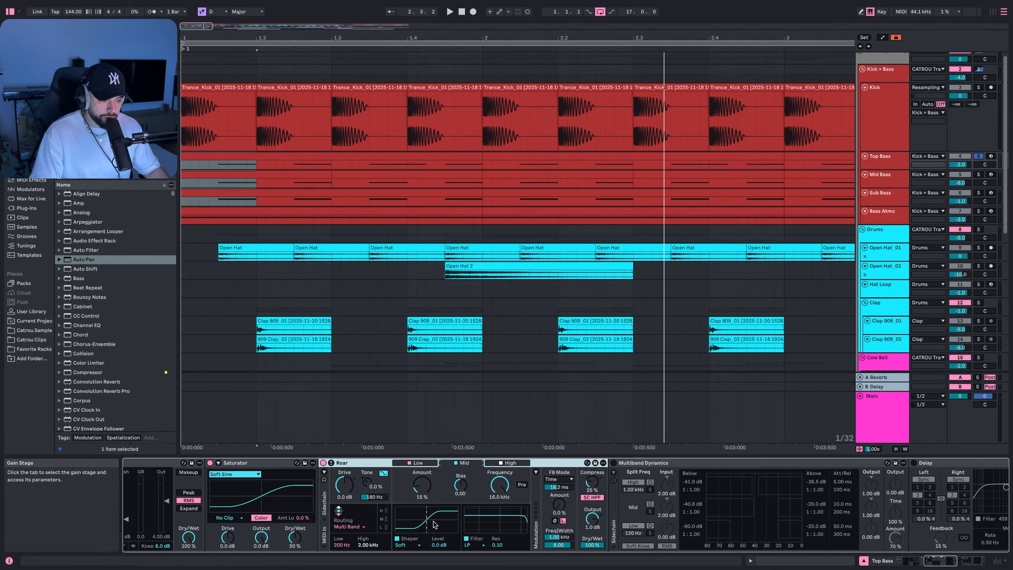
{"action": "left_click_drag", "start_coordinate": [419, 514], "coordinate": [409, 526]}
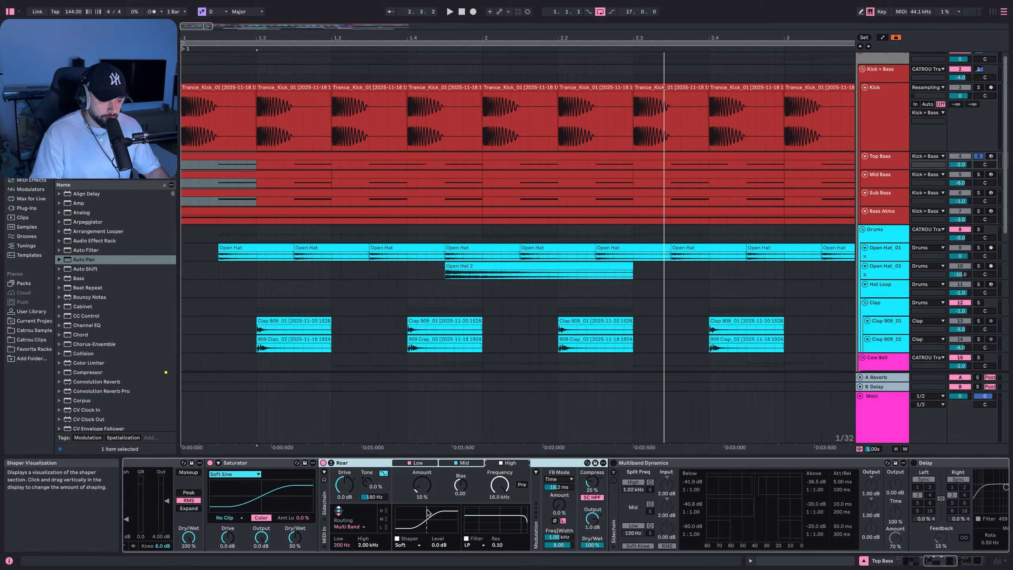
{"action": "scroll", "coordinate": [539, 487], "scroll_direction": "right", "scroll_amount": 2}
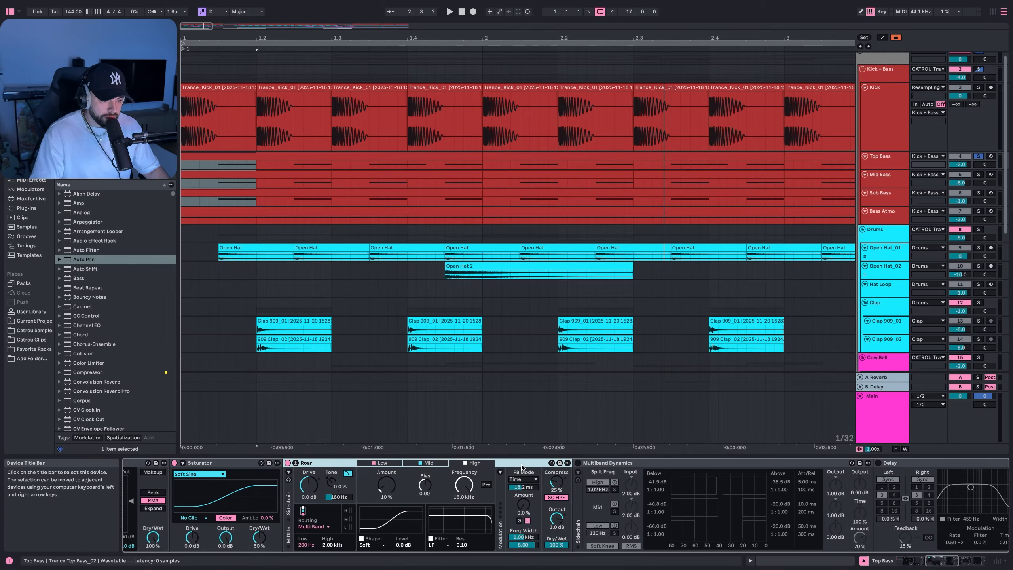
{"action": "key", "text": "space"}
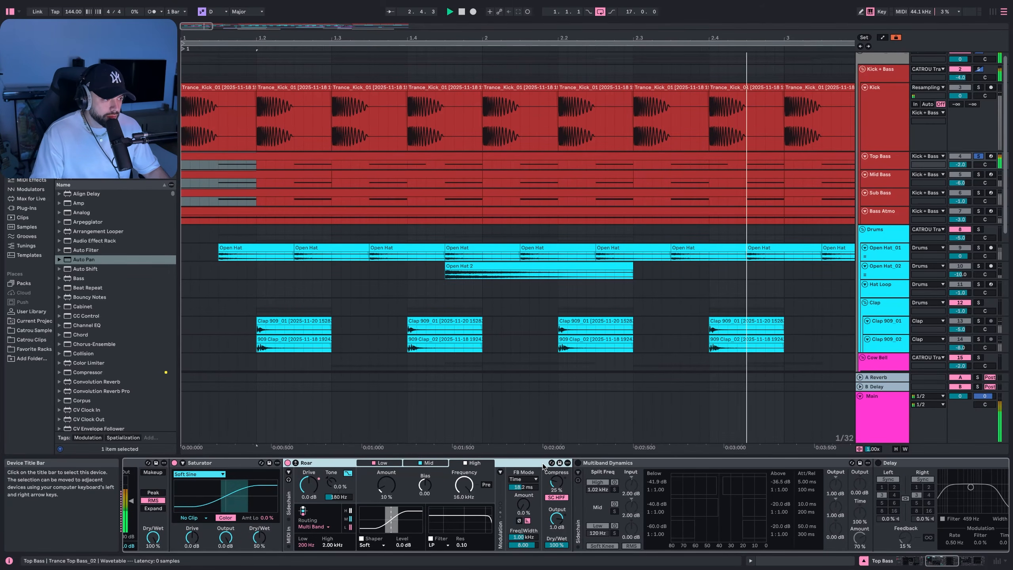
Reactivate Multiband Dynamics on the Top Bass.
{"action": "scroll", "coordinate": [302, 471], "scroll_direction": "right", "scroll_amount": 5}
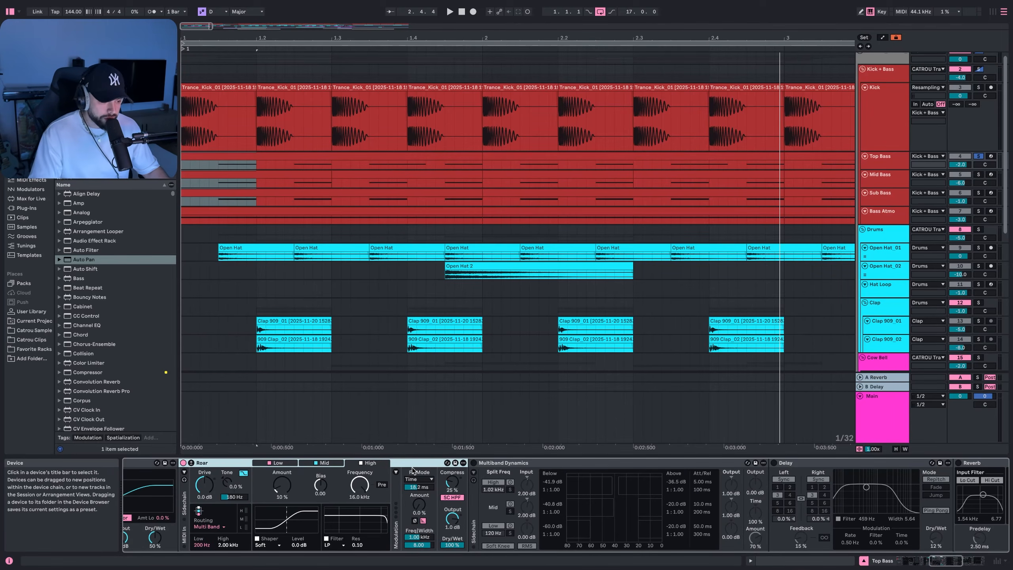
{"action": "scroll", "coordinate": [412, 471], "scroll_direction": "right", "scroll_amount": 1}
{"action": "scroll", "coordinate": [412, 471], "scroll_direction": "right", "scroll_amount": 6}
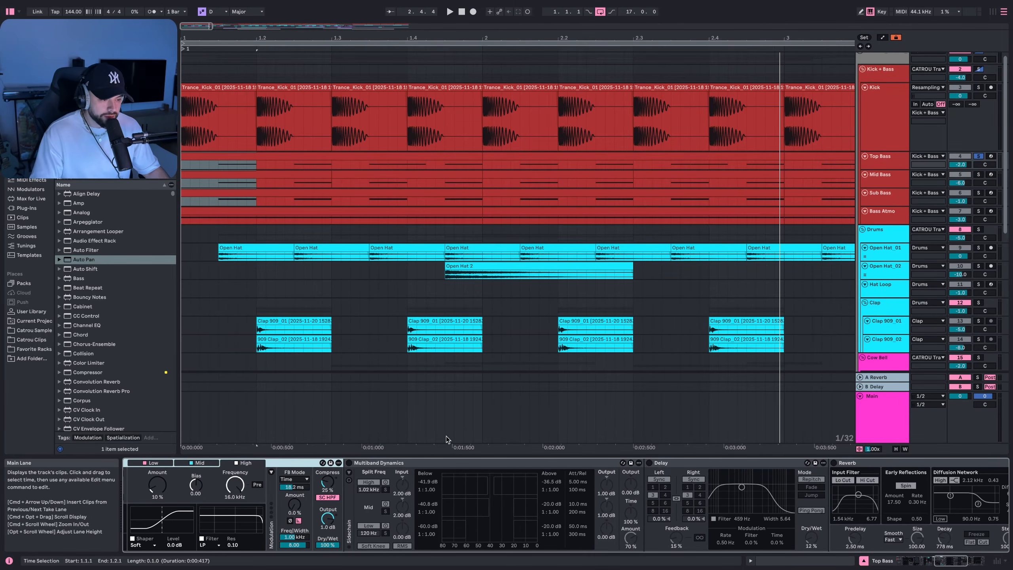
{"action": "left_click", "coordinate": [442, 463]}
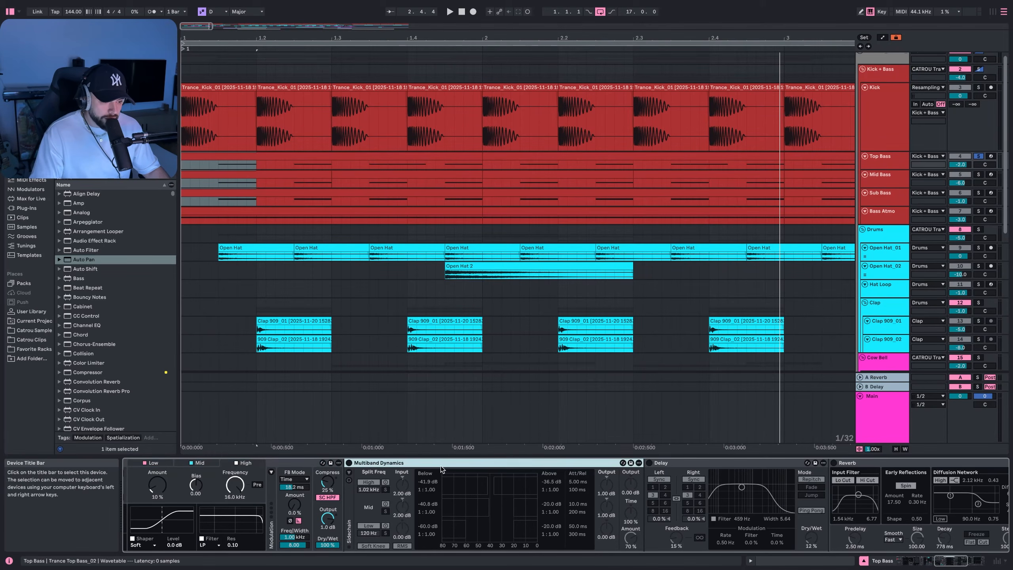
{"action": "left_click", "coordinate": [349, 463]}
{"action": "scroll", "coordinate": [408, 484], "scroll_direction": "right", "scroll_amount": 5}
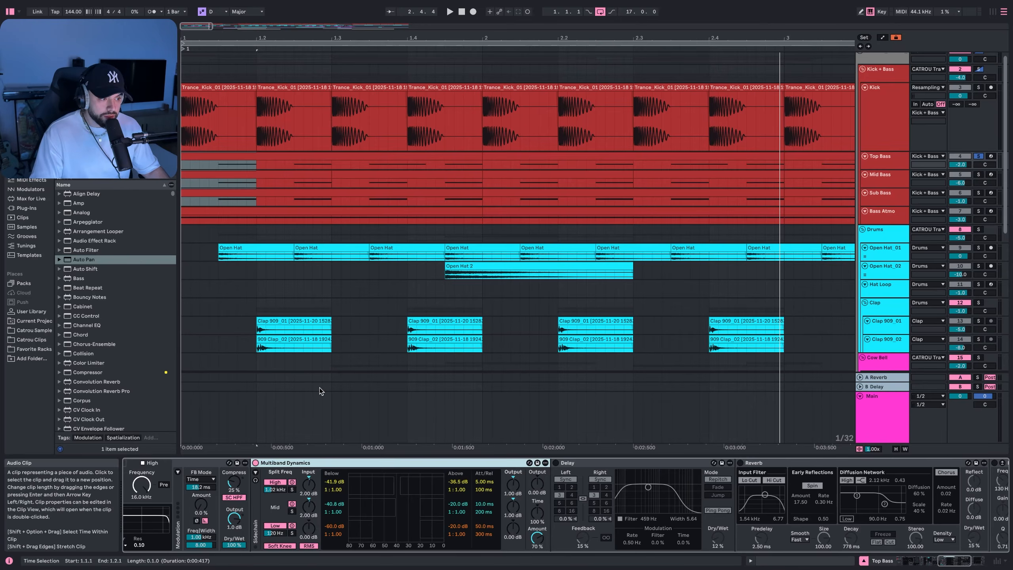
Compare the Top Bass with Multiband Dynamics bypassed and active during playback, leaving it active.
{"action": "key", "text": "space"}
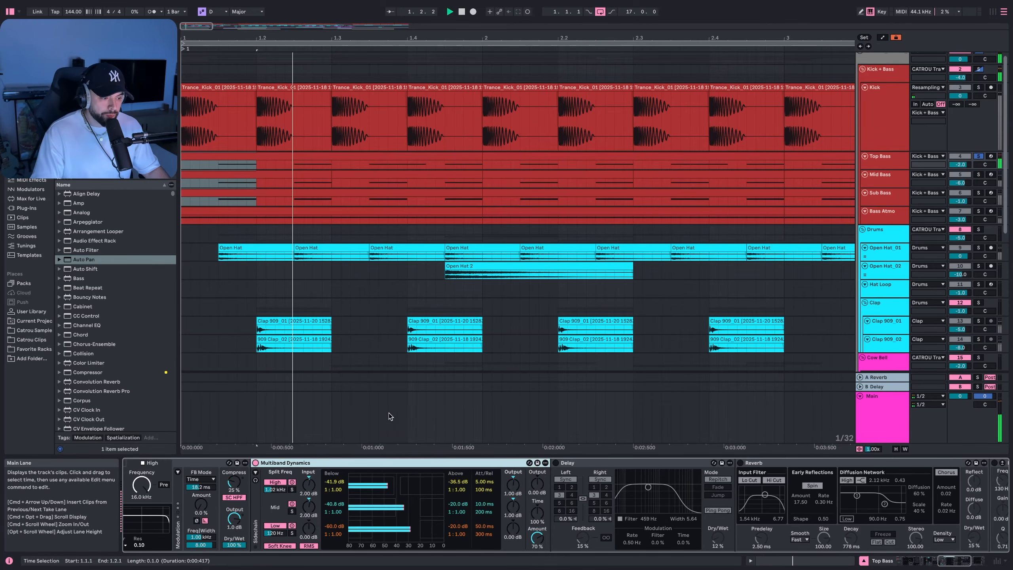
{"action": "left_click", "coordinate": [256, 463]}
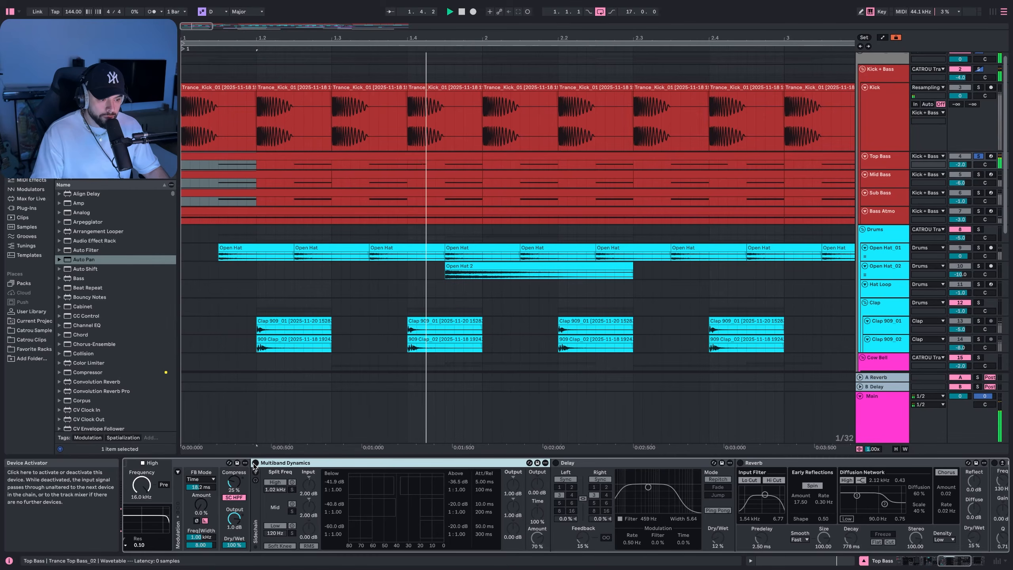
{"action": "left_click", "coordinate": [255, 462]}
{"action": "key", "text": "space"}
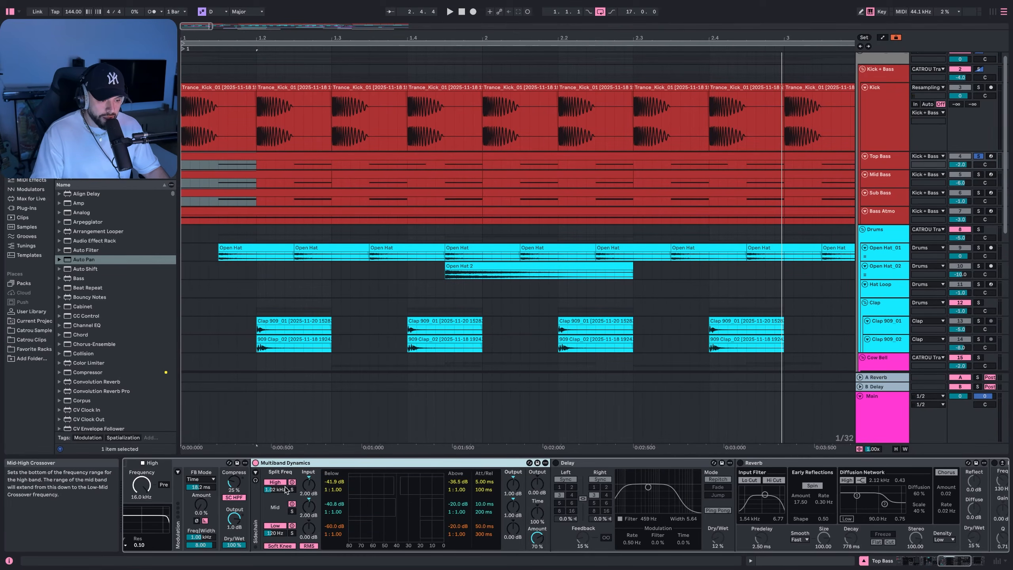
Reactivate the Top Bass Delay and play the bars to audition it.
{"action": "scroll", "coordinate": [343, 490], "scroll_direction": "right", "scroll_amount": 5}
{"action": "left_click", "coordinate": [369, 463]}
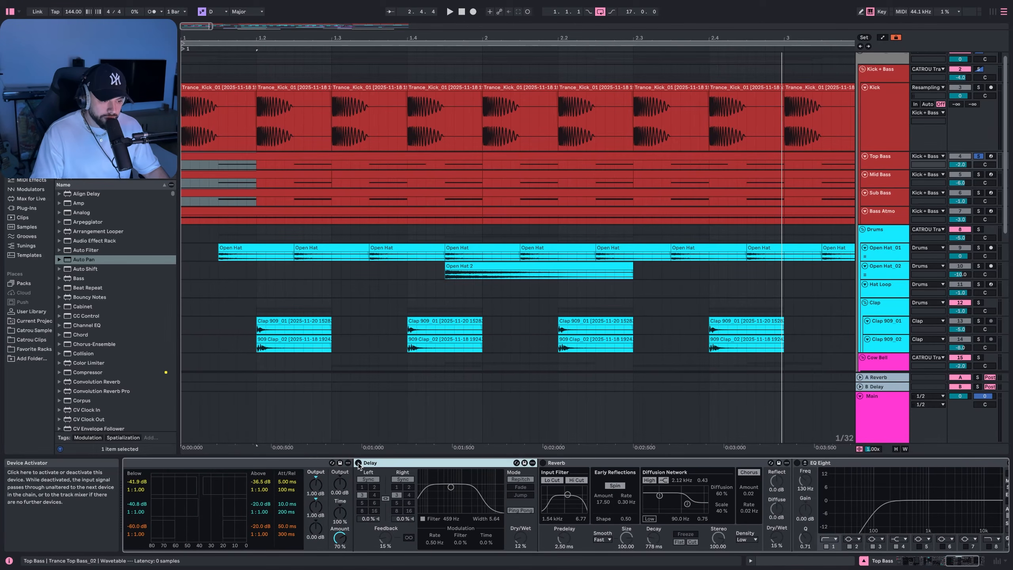
{"action": "left_click", "coordinate": [358, 463]}
{"action": "scroll", "coordinate": [375, 490], "scroll_direction": "right", "scroll_amount": 1}
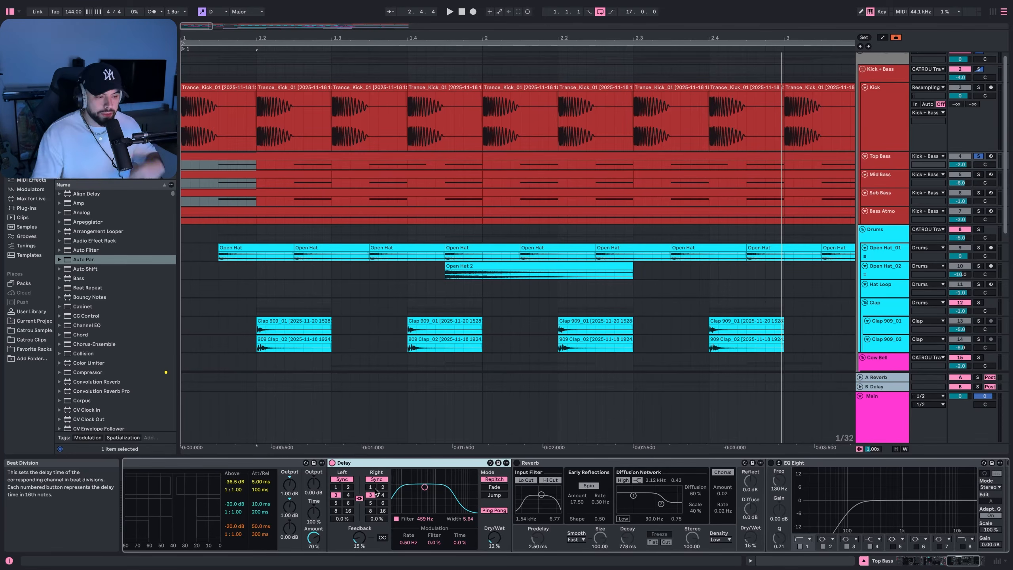
{"action": "key", "text": "space"}
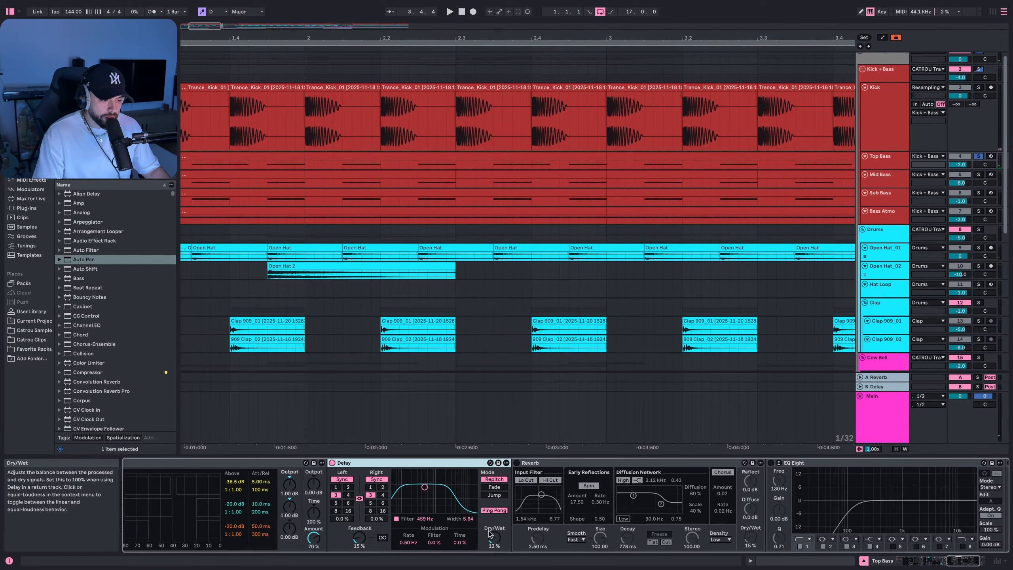
Reactivate the Top Bass Reverb, EQ Eight and Utility.
{"action": "scroll", "coordinate": [396, 502], "scroll_direction": "right", "scroll_amount": 3}
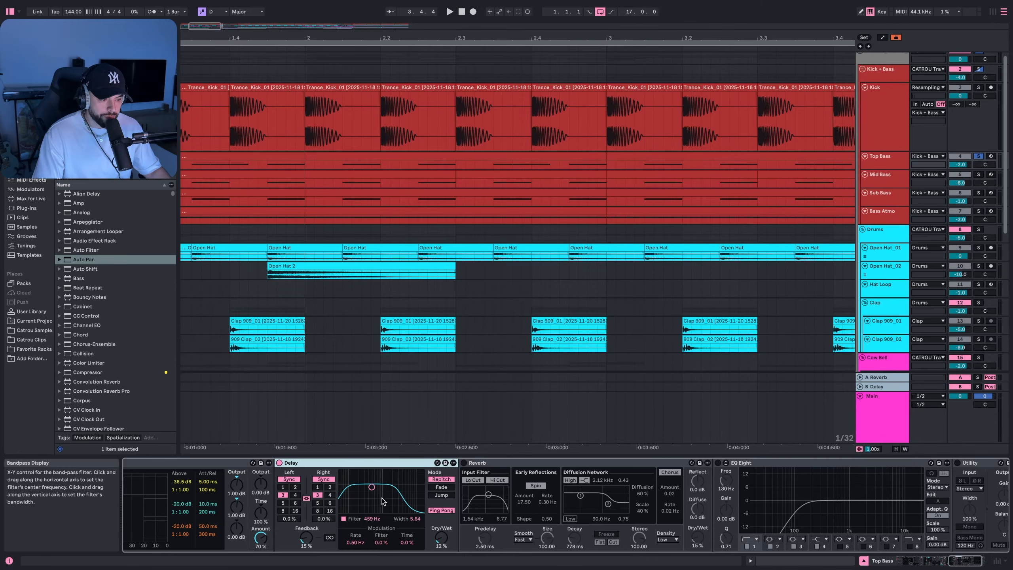
{"action": "scroll", "coordinate": [457, 494], "scroll_direction": "right", "scroll_amount": 4}
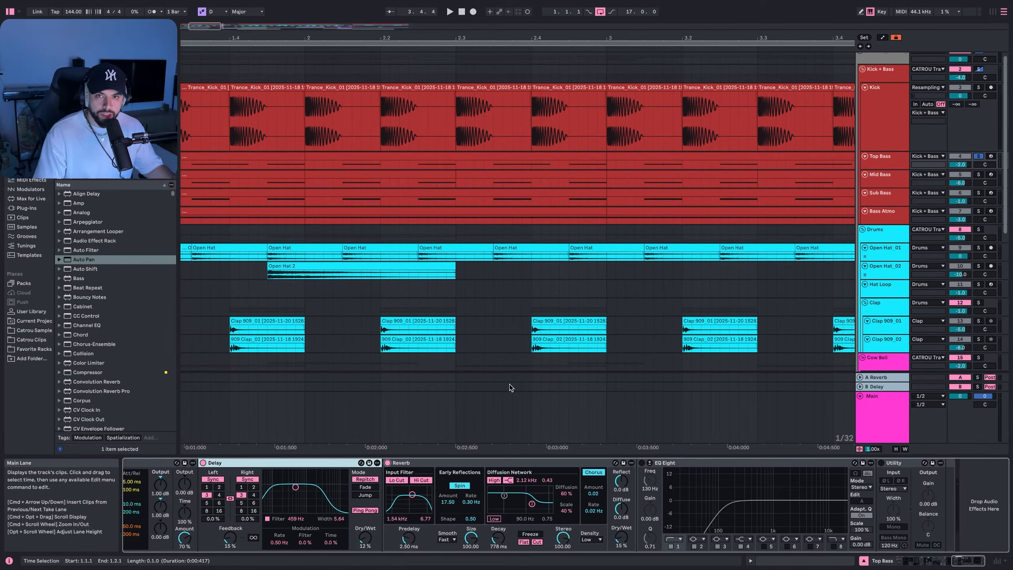
{"action": "scroll", "coordinate": [454, 385], "scroll_direction": "right", "scroll_amount": 3}
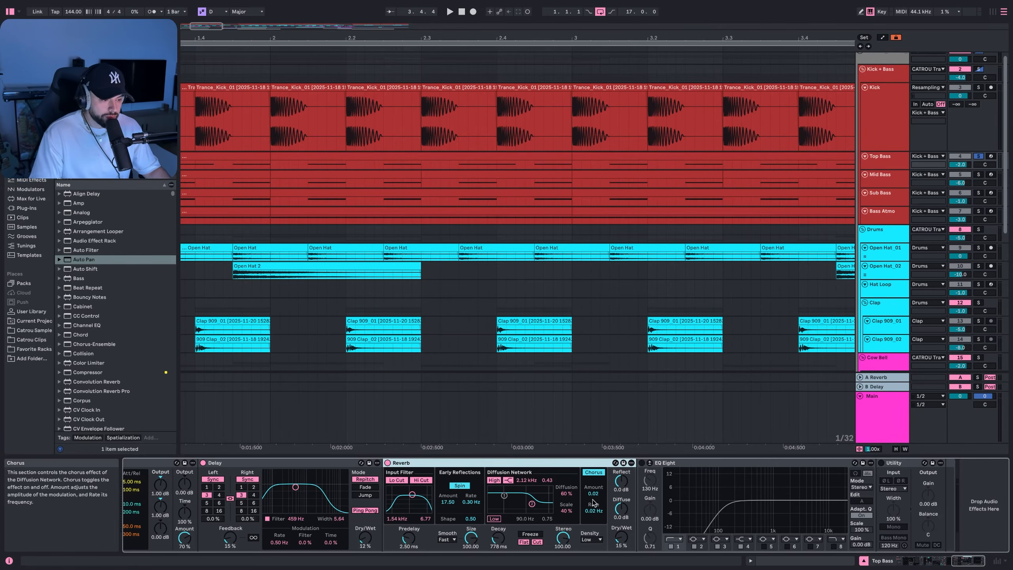
{"action": "left_click", "coordinate": [642, 463]}
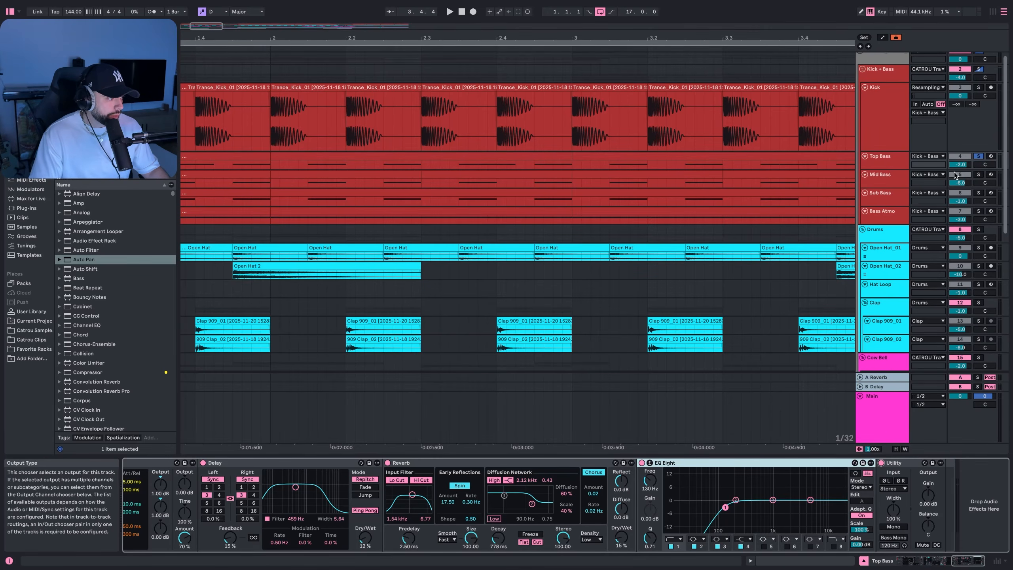
Solo the Mid Bass track in place of the Top Bass and play the opening bars with the kick.
{"action": "left_click", "coordinate": [978, 174]}
{"action": "left_click", "coordinate": [886, 178]}
{"action": "scroll", "coordinate": [207, 169], "scroll_direction": "left", "scroll_amount": 5}
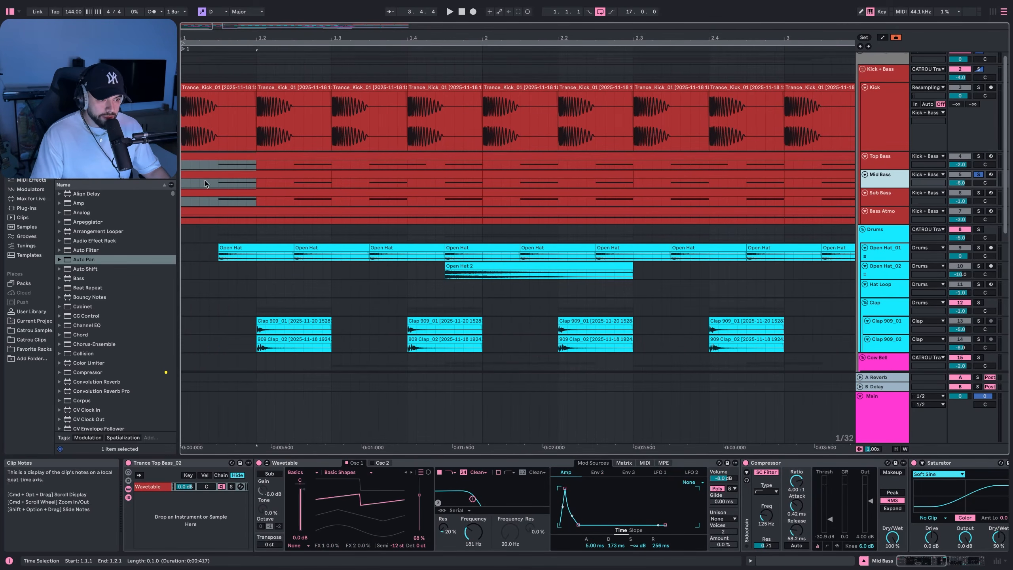
{"action": "key", "text": "space"}
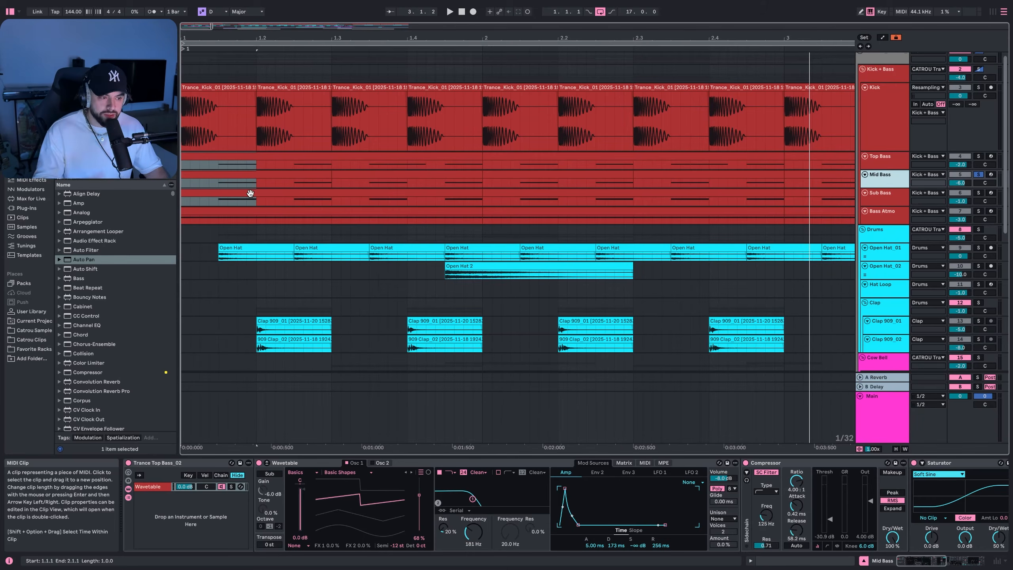
Examine the Mid Bass Wavetable's filter and modulation matrix, followed by its Compressor.
{"action": "left_click", "coordinate": [312, 463]}
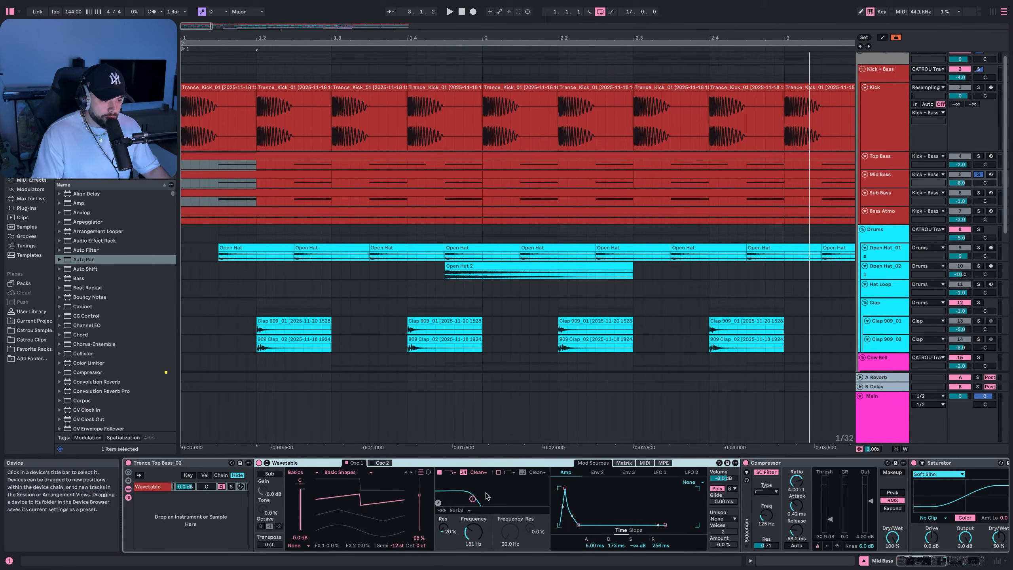
{"action": "scroll", "coordinate": [497, 514], "scroll_direction": "right", "scroll_amount": 5}
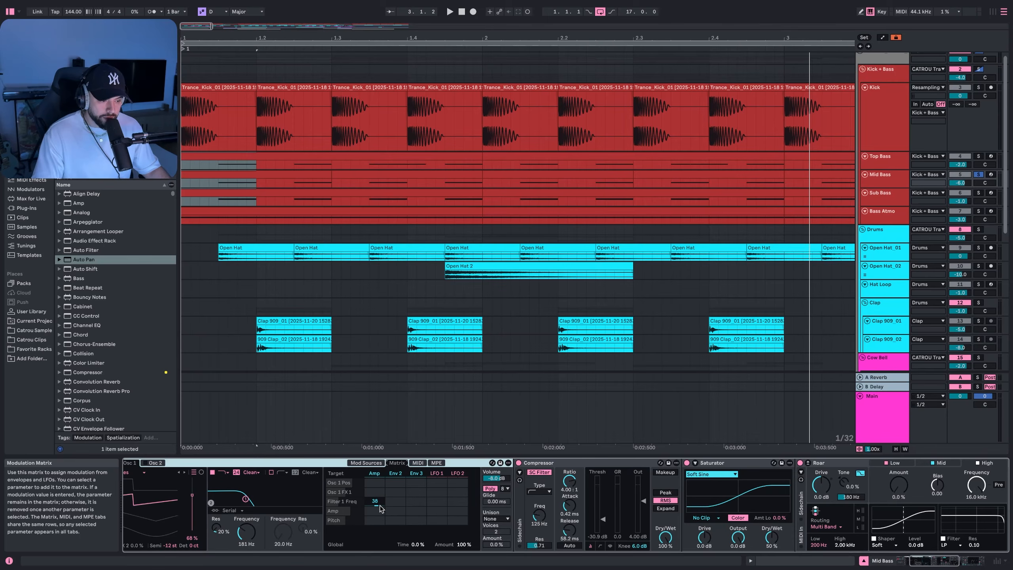
{"action": "scroll", "coordinate": [379, 506], "scroll_direction": "left", "scroll_amount": 5}
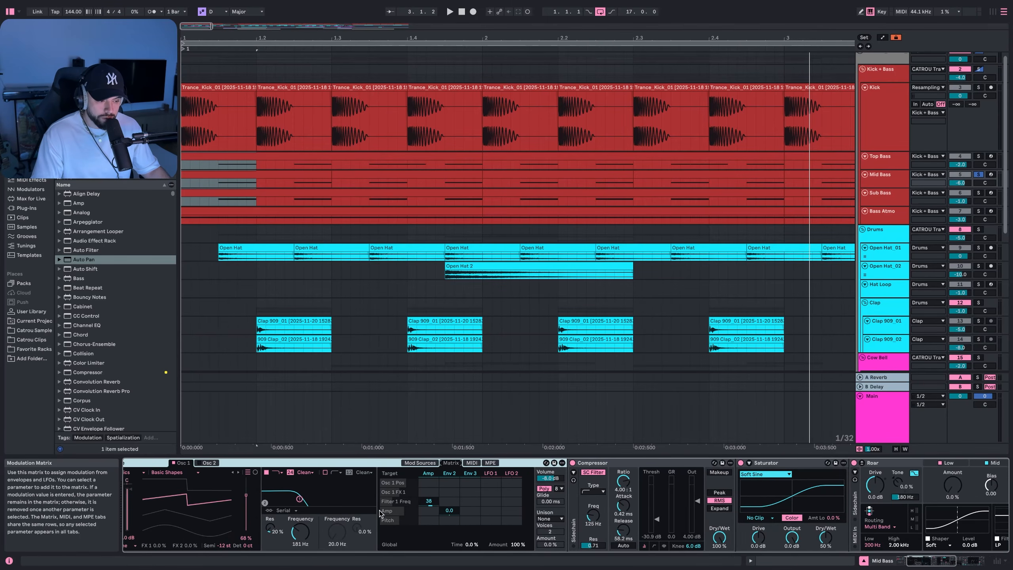
{"action": "scroll", "coordinate": [491, 520], "scroll_direction": "right", "scroll_amount": 20}
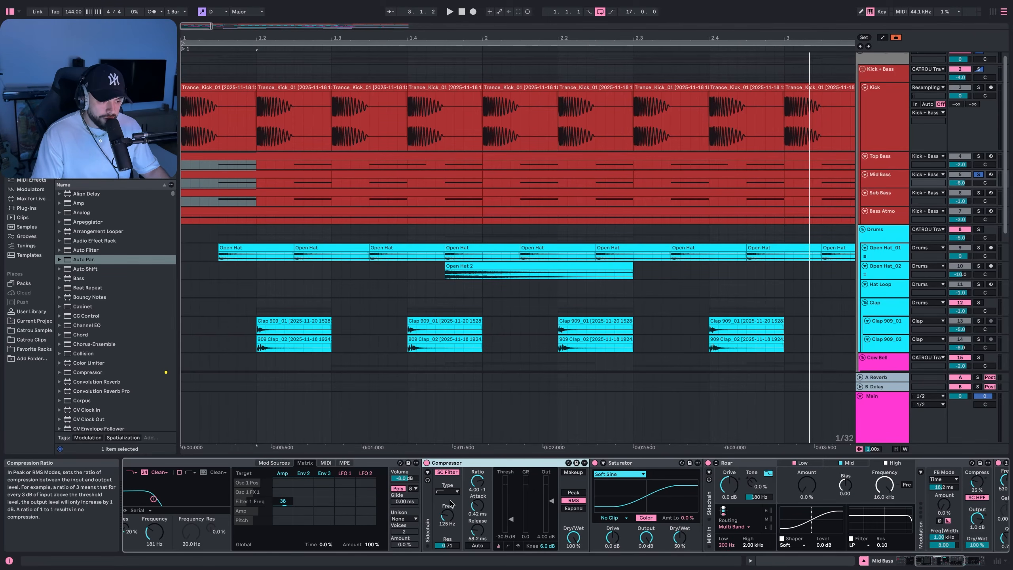
Examine the Mid Bass Saturator, Roar's high band and the EQ Eight.
{"action": "scroll", "coordinate": [429, 519], "scroll_direction": "right", "scroll_amount": 6}
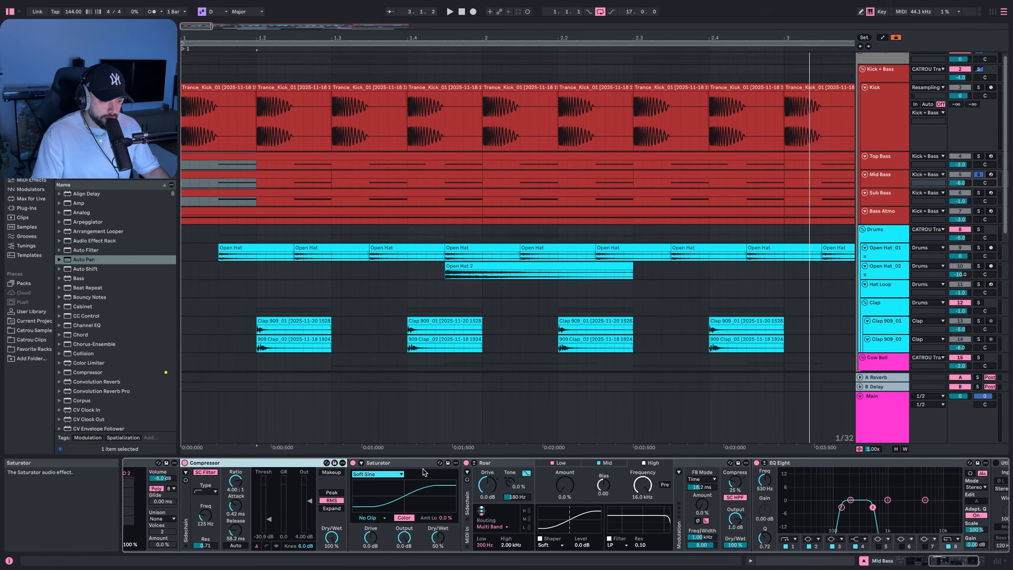
{"action": "scroll", "coordinate": [426, 472], "scroll_direction": "right", "scroll_amount": 4}
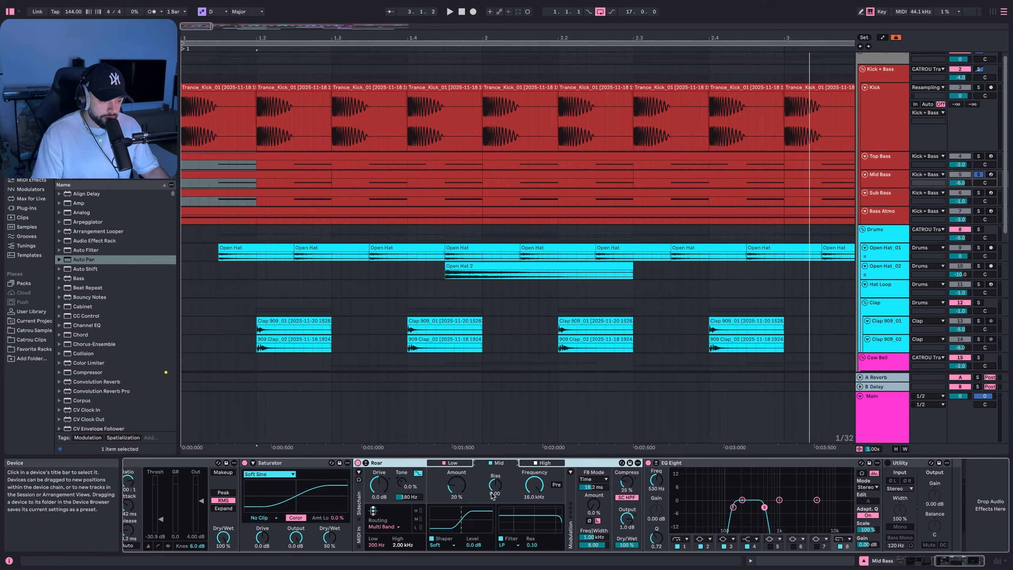
{"action": "left_click", "coordinate": [542, 463]}
{"action": "scroll", "coordinate": [535, 465], "scroll_direction": "right", "scroll_amount": 1}
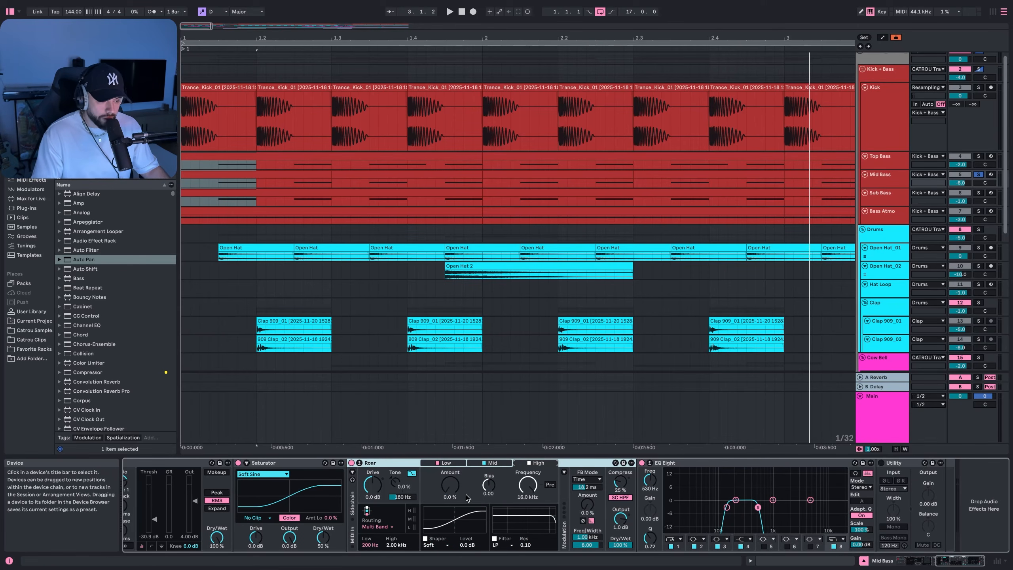
{"action": "left_click", "coordinate": [703, 463]}
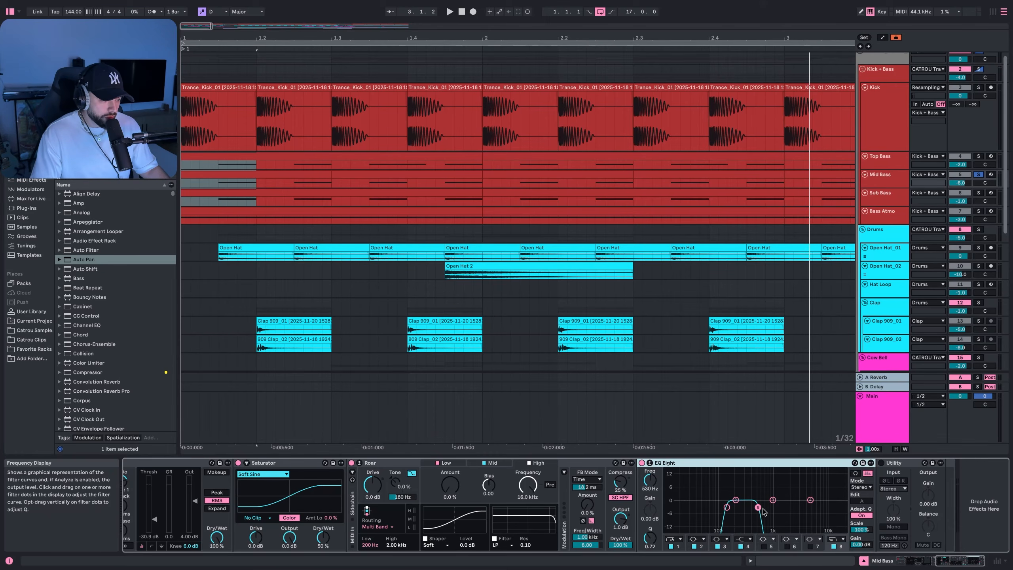
Solo the Sub Bass track in place of the Mid Bass and play the opening bars.
{"action": "left_click", "coordinate": [186, 201]}
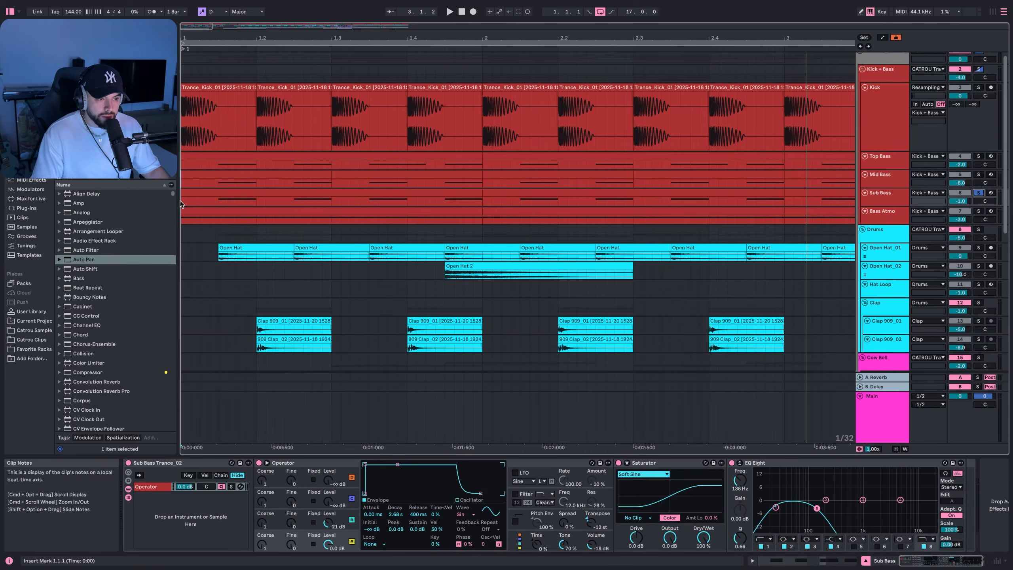
{"action": "key", "text": "space"}
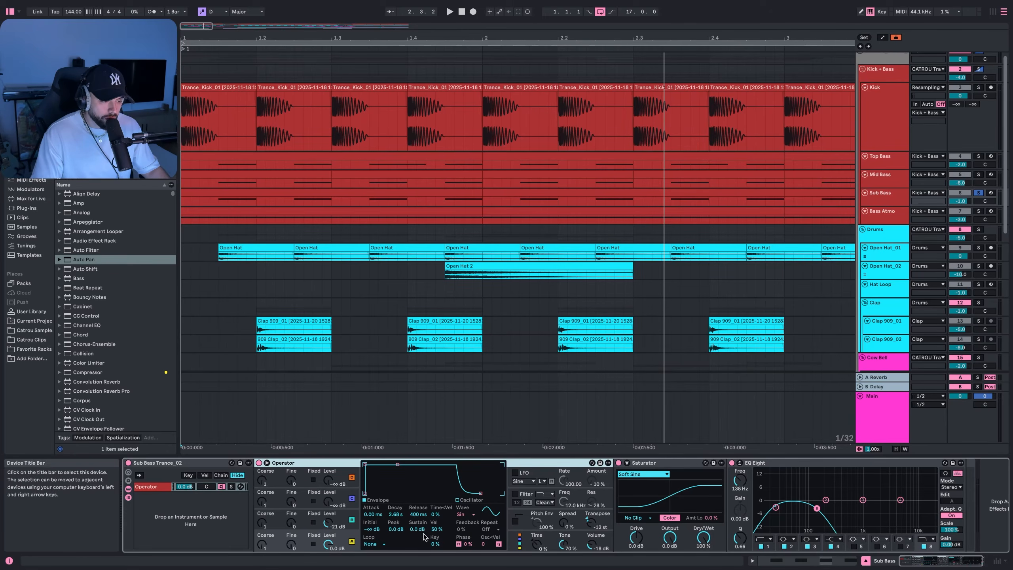
Examine oscillator B in the Sub Bass Operator, including its SwD waveform and envelope.
{"action": "left_click", "coordinate": [345, 525]}
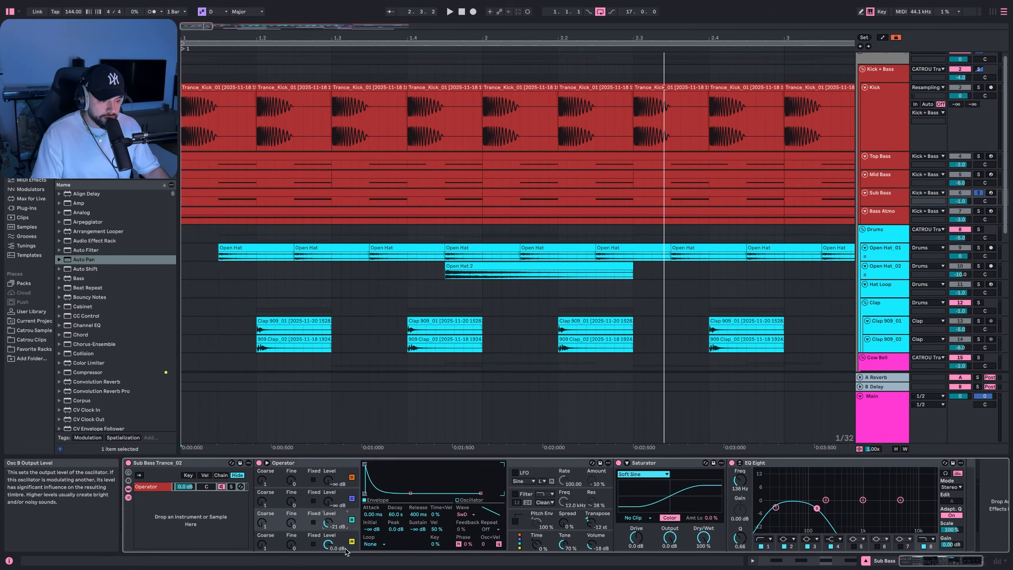
{"action": "left_click", "coordinate": [464, 515]}
{"action": "left_click", "coordinate": [479, 418]}
{"action": "left_click", "coordinate": [386, 504]}
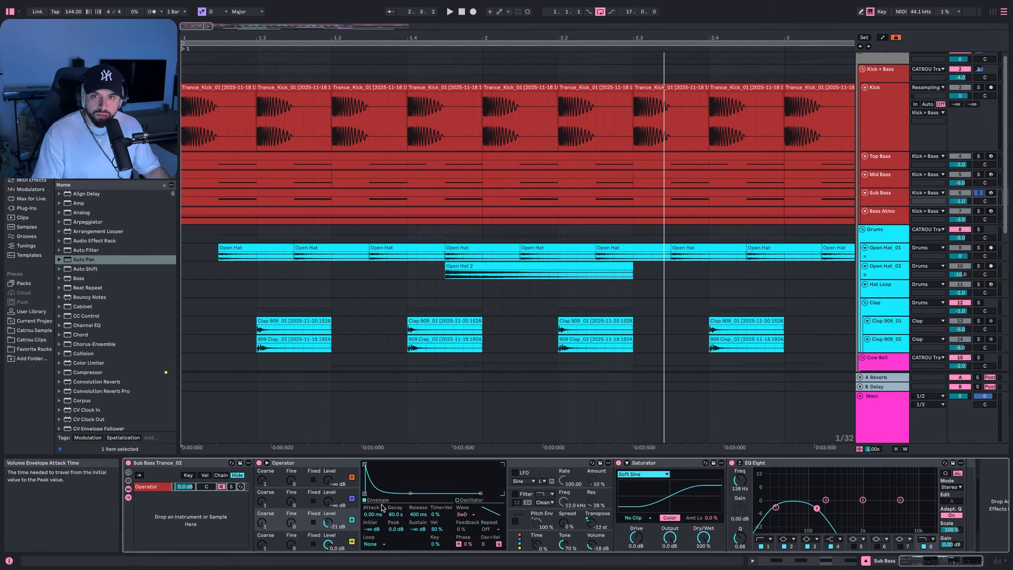
Audition the Sub Bass with Operator's oscillator B off and back on, bringing its level up to -21 dB.
{"action": "left_click", "coordinate": [352, 520]}
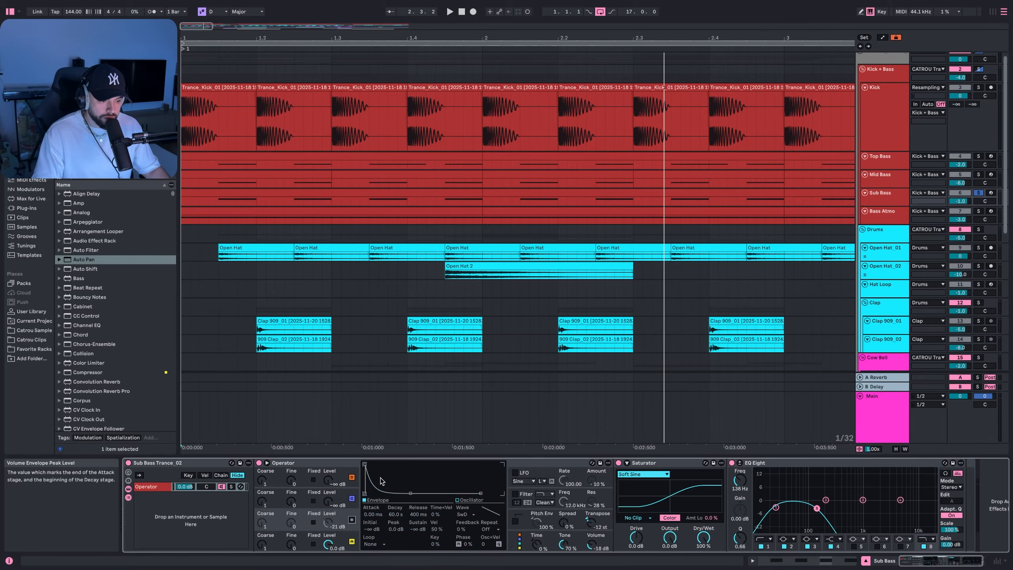
{"action": "key", "text": "space"}
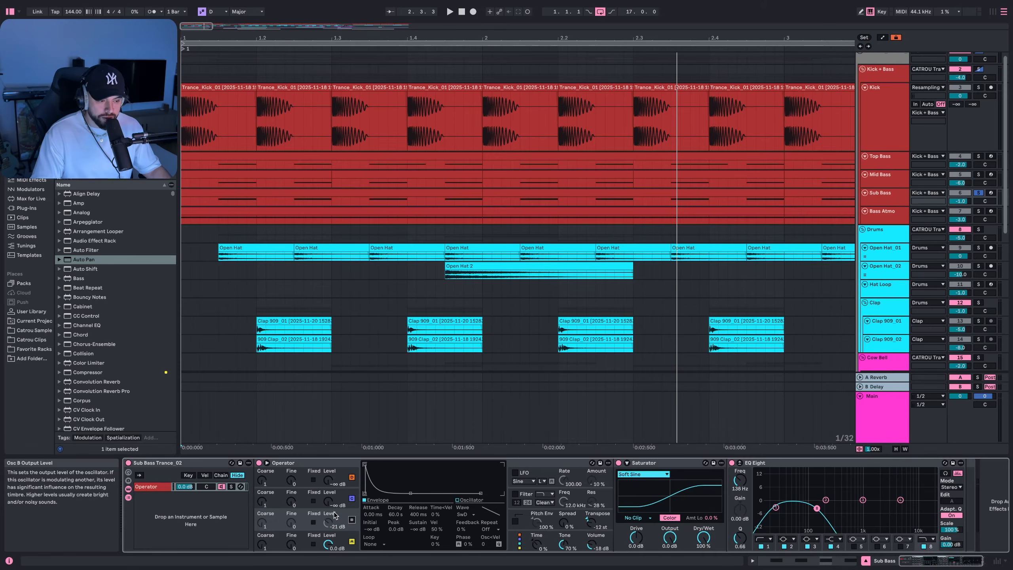
{"action": "left_click", "coordinate": [351, 520]}
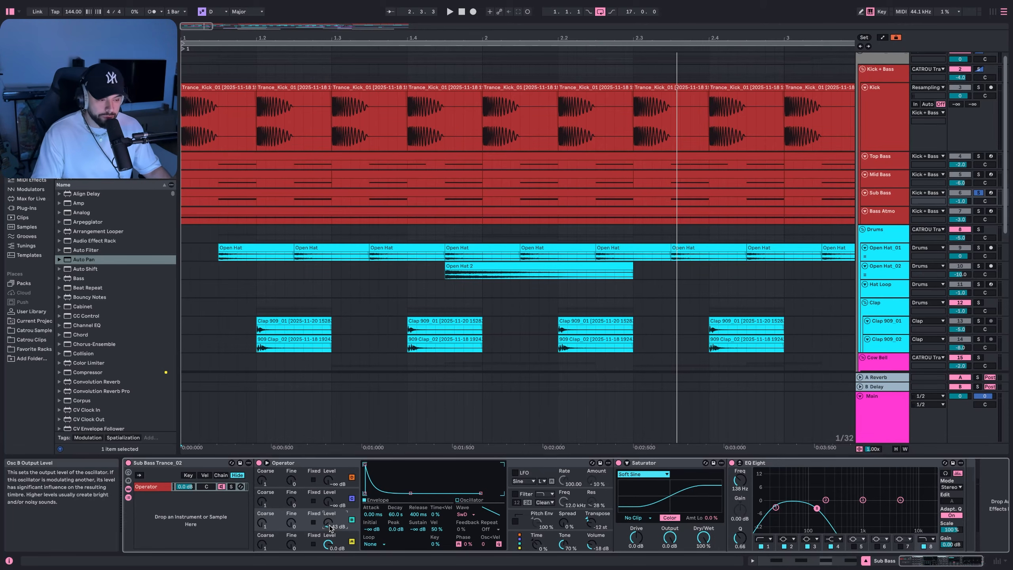
{"action": "key", "text": "space"}
{"action": "left_click_drag", "start_coordinate": [328, 522], "coordinate": [328, 508]}
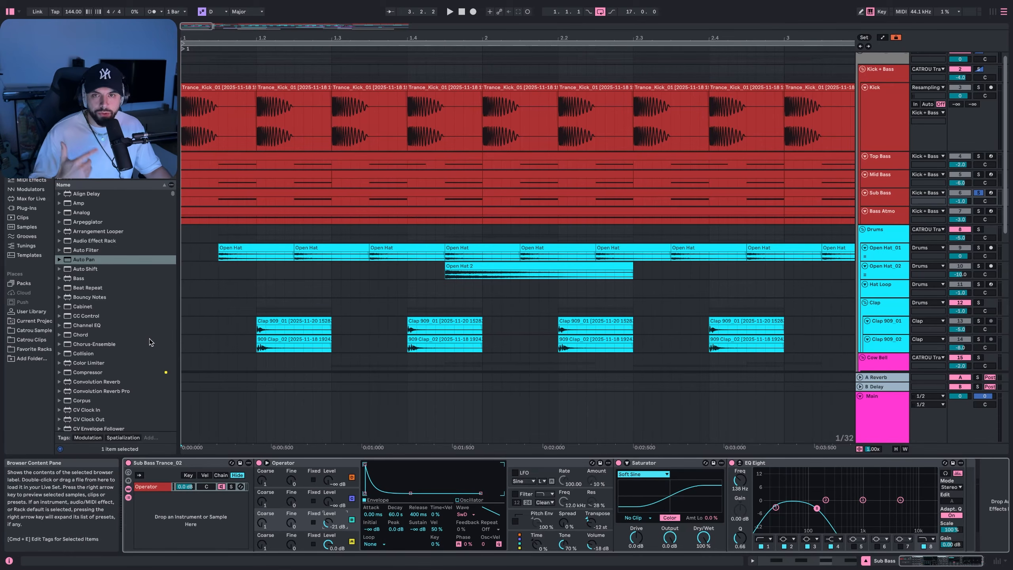
Examine the Sub Bass Saturator and EQ Eight, with the playback position returned to the start.
{"action": "key", "text": "Home"}
{"action": "left_click", "coordinate": [659, 464]}
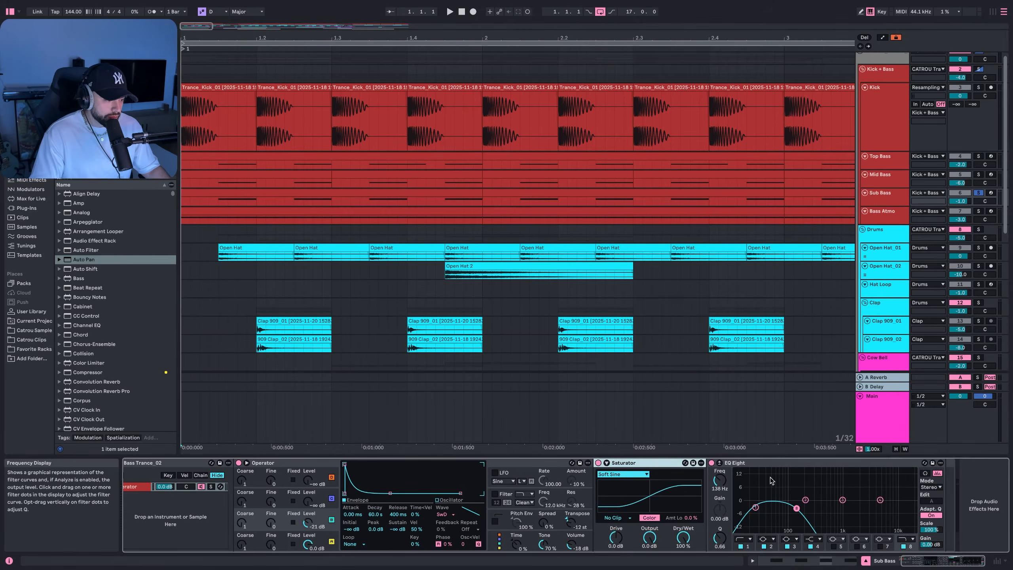
{"action": "left_click", "coordinate": [790, 492]}
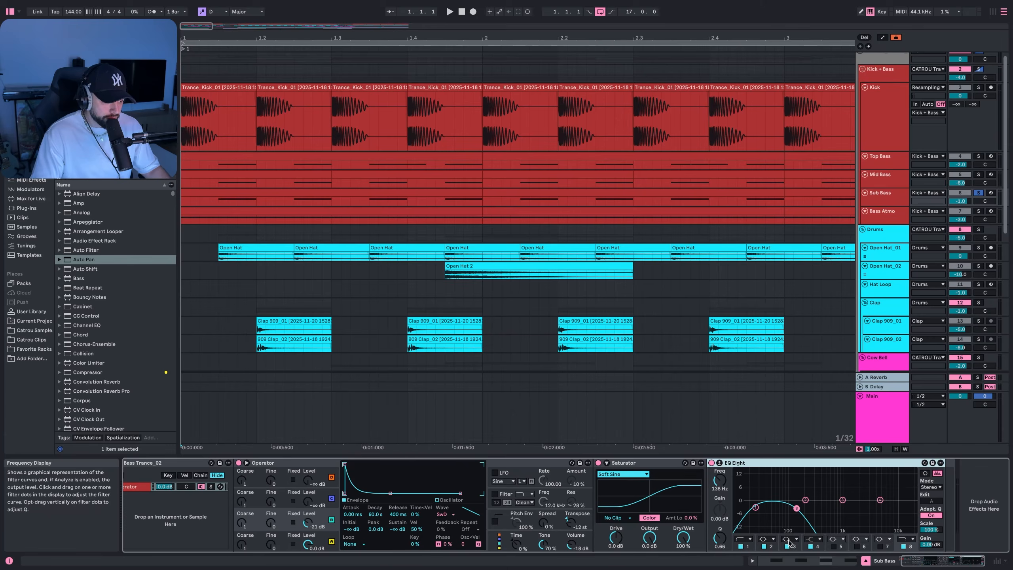
Change band 1 of the Sub Bass EQ Eight to a steeper low cut and play the result.
{"action": "left_click", "coordinate": [754, 509]}
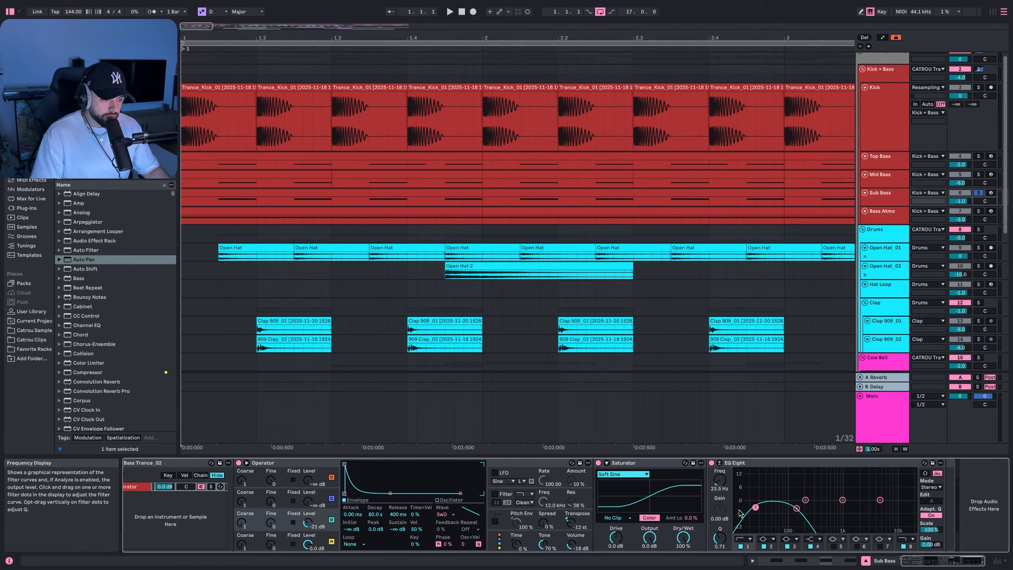
{"action": "left_click", "coordinate": [746, 539]}
{"action": "left_click", "coordinate": [741, 481]}
{"action": "key", "text": "space"}
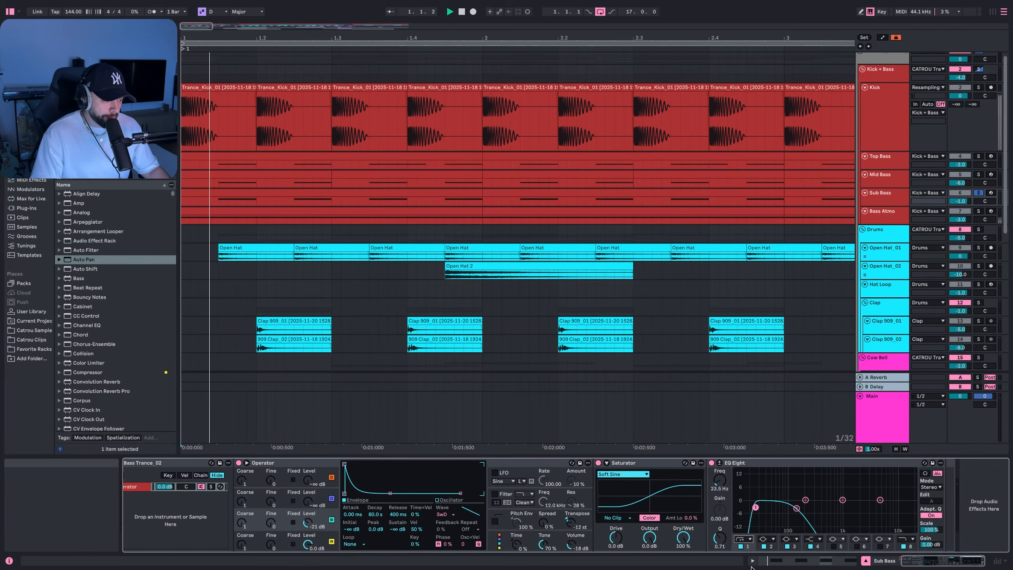
Return band 1 of the Sub Bass EQ Eight to the gentler low cut and audition it.
{"action": "left_click", "coordinate": [748, 540]}
{"action": "left_click", "coordinate": [743, 489]}
{"action": "key", "text": "space"}
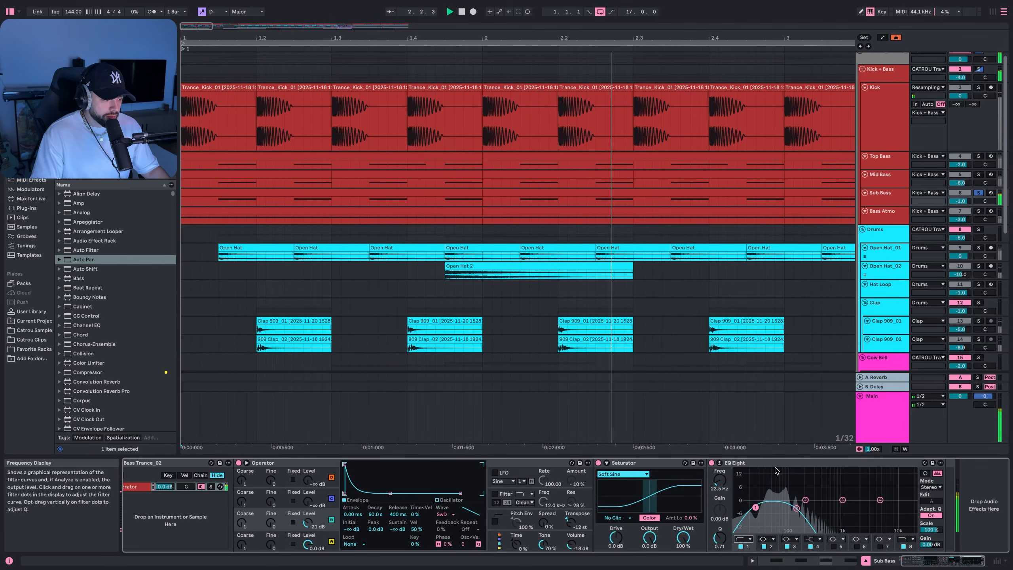
{"action": "key", "text": "space"}
Add the Mid Bass and Top Bass to the soloed tracks and play the kick with all three bass layers.
{"action": "left_click", "coordinate": [884, 206], "text": "shift"}
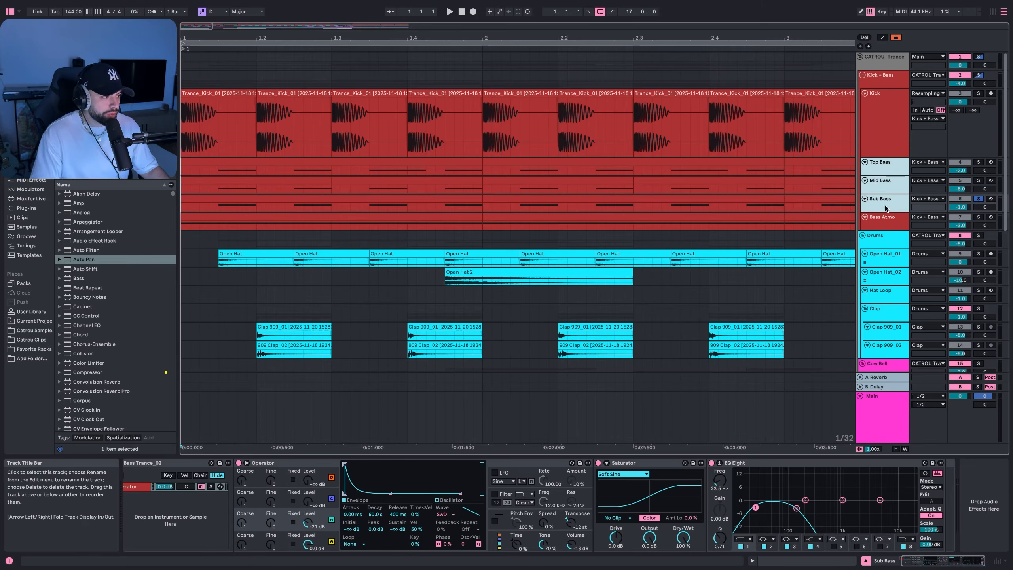
{"action": "left_click", "coordinate": [883, 123]}
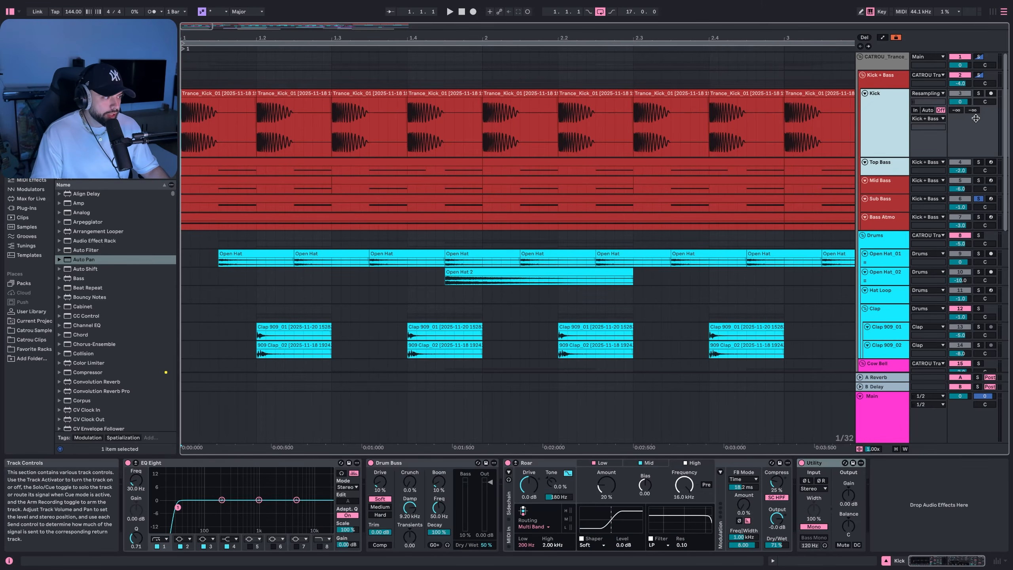
{"action": "left_click", "coordinate": [979, 180]}
{"action": "left_click", "coordinate": [979, 161]}
{"action": "key", "text": "space"}
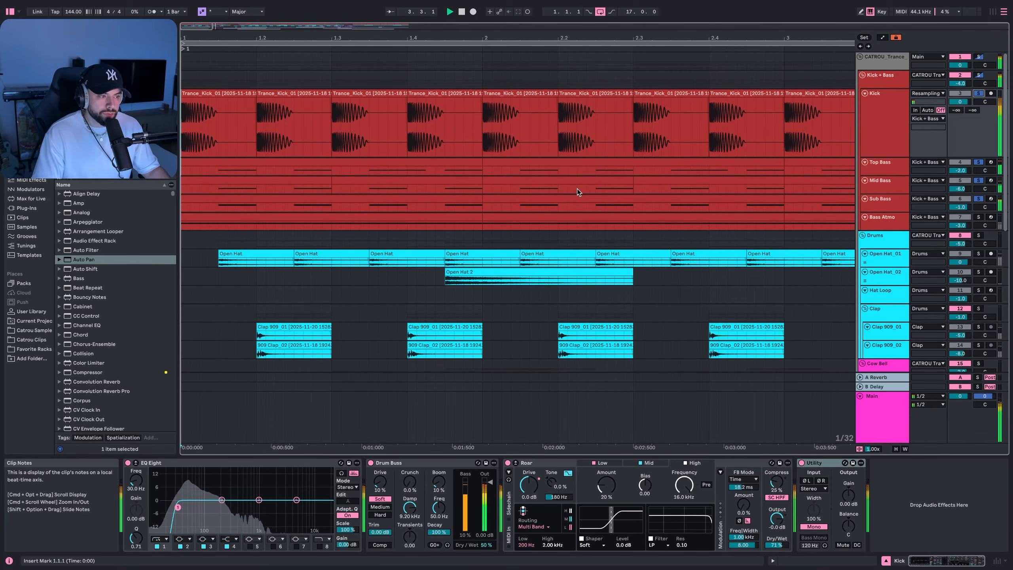
{"action": "scroll", "coordinate": [550, 193], "scroll_direction": "down", "scroll_amount": 1}
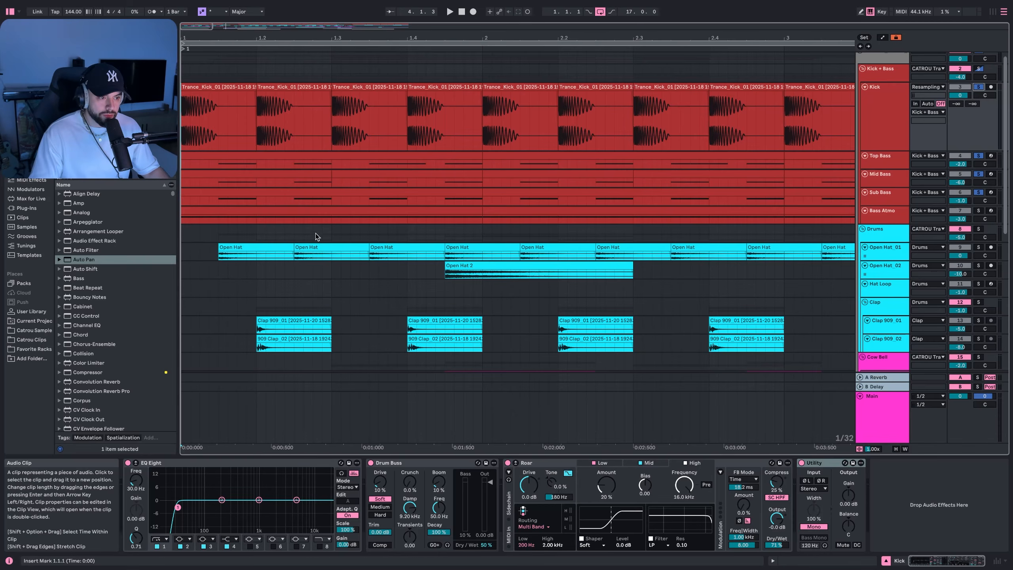
Solo the Bass Atmo track and play it from the start.
{"action": "left_click", "coordinate": [189, 216]}
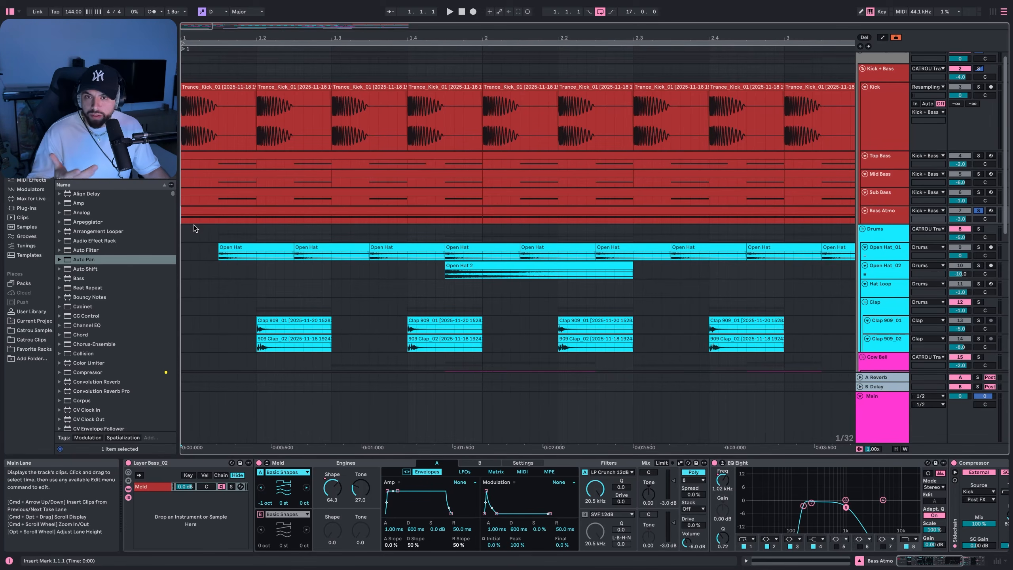
{"action": "left_click", "coordinate": [881, 212]}
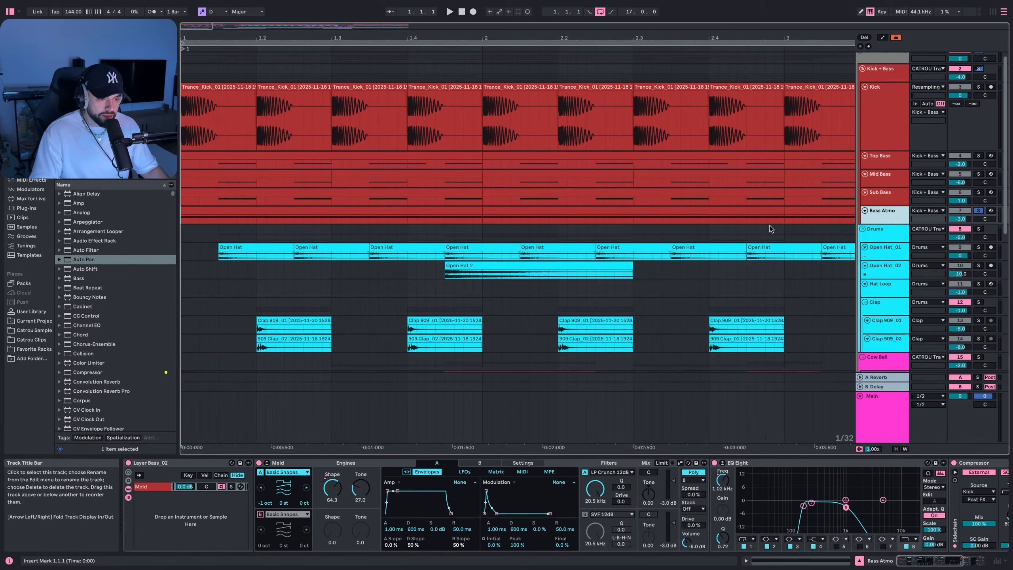
{"action": "key", "text": "space"}
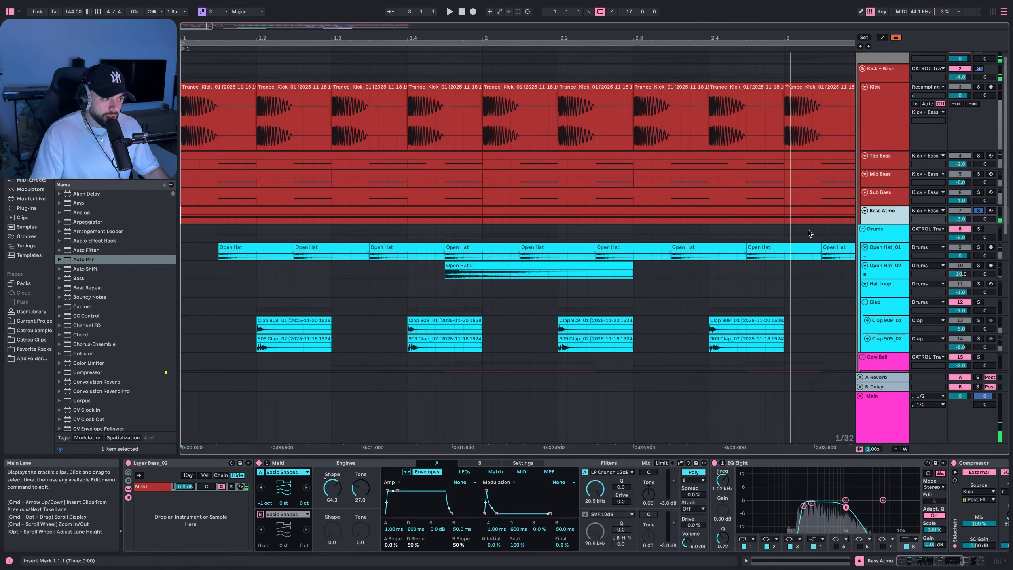
Solo the Kick, Top Bass, Mid Bass and Sub Bass, play them, and add the Bass Atmo to the solo during playback.
{"action": "left_click", "coordinate": [978, 192]}
{"action": "left_click", "coordinate": [981, 174]}
{"action": "left_click", "coordinate": [978, 155]}
{"action": "left_click", "coordinate": [979, 87]}
{"action": "key", "text": "space"}
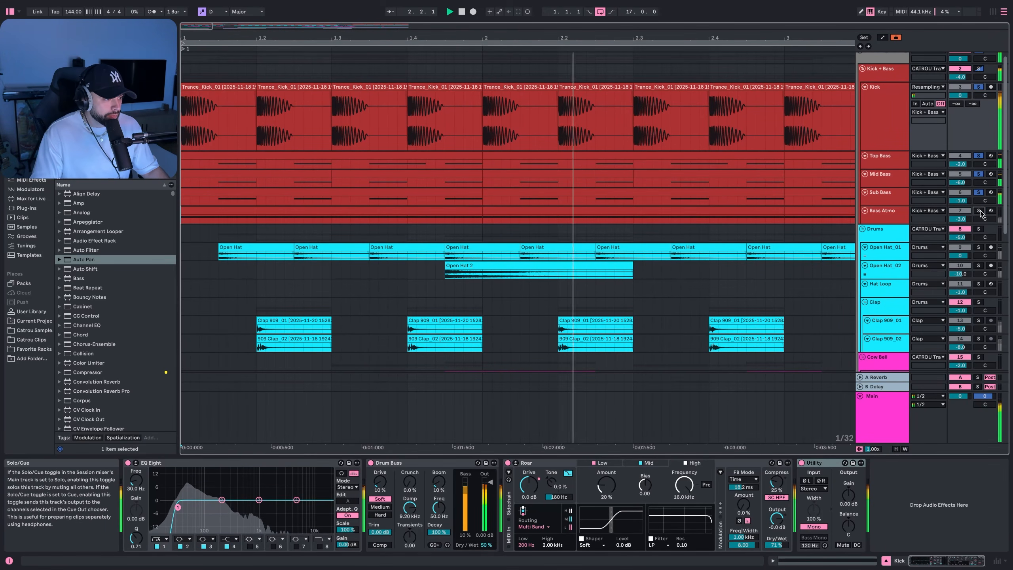
{"action": "left_click", "coordinate": [979, 211]}
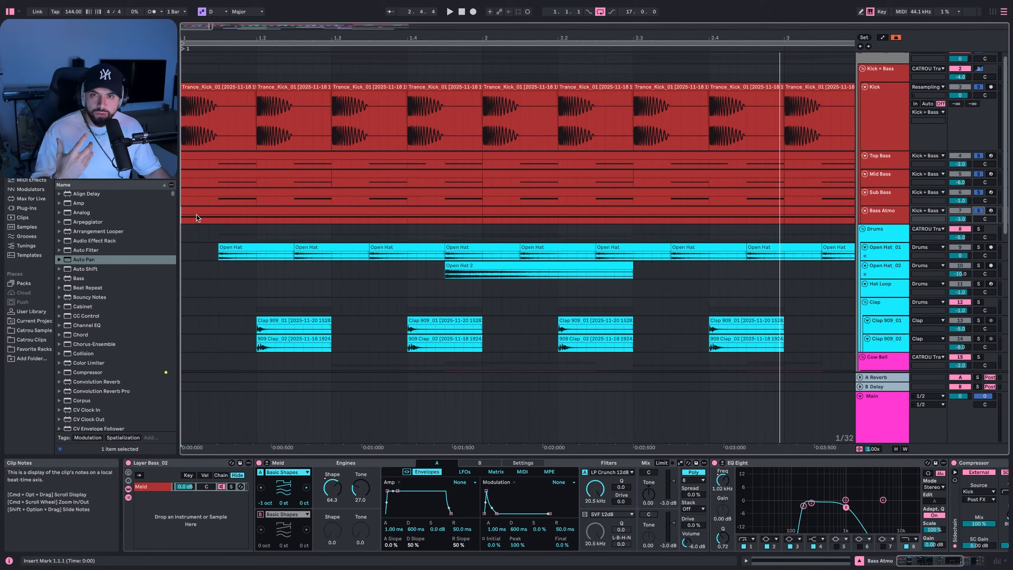
Select the kick-free bar from 4.1.1 to 5.1.1 across the kick and bass tracks and play it.
{"action": "scroll", "coordinate": [196, 215], "scroll_direction": "down", "scroll_amount": 6}
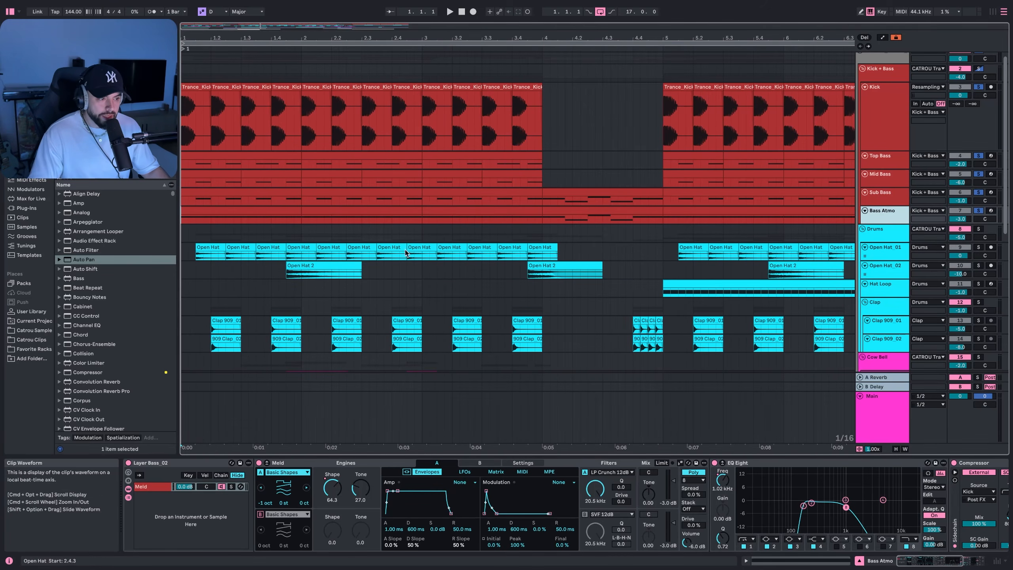
{"action": "left_click", "coordinate": [519, 216]}
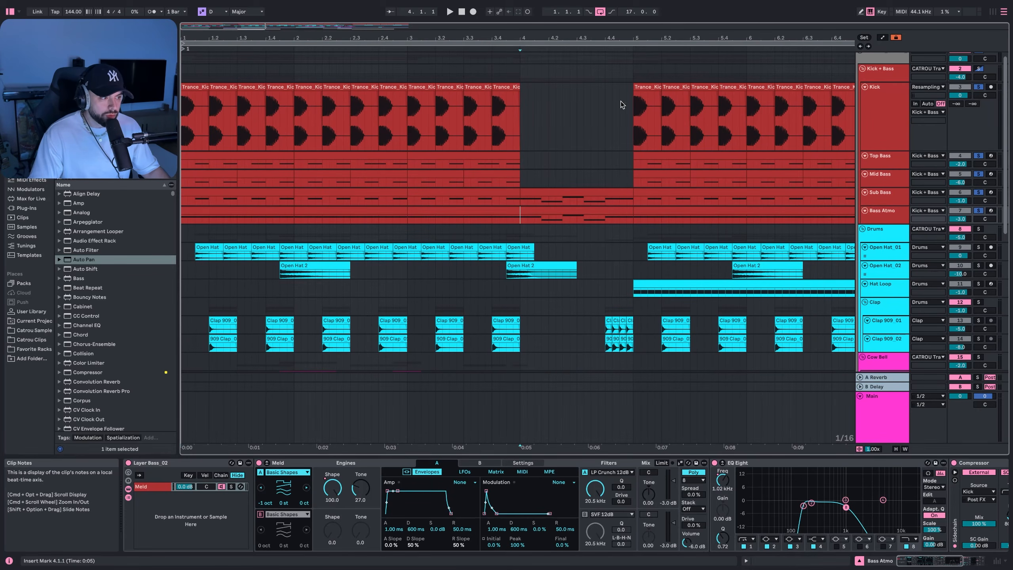
{"action": "left_click_drag", "start_coordinate": [629, 102], "coordinate": [635, 105]}
{"action": "left_click", "coordinate": [931, 194]}
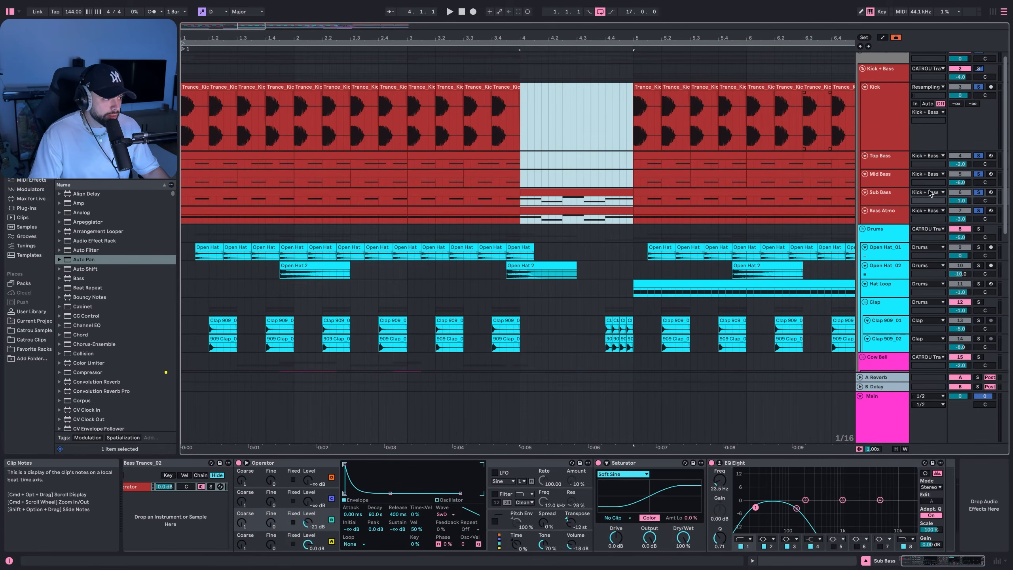
{"action": "key", "text": "space"}
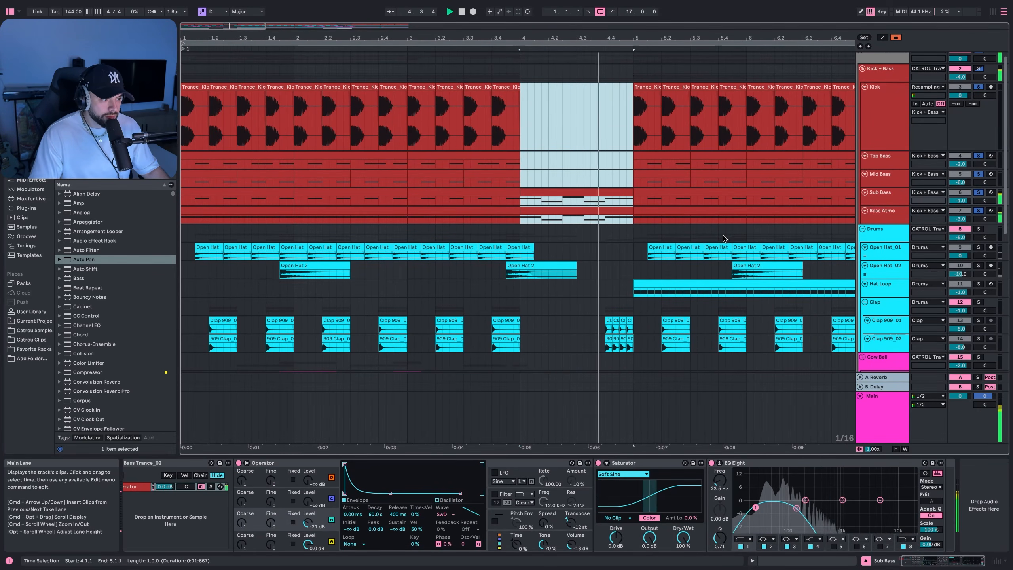
{"action": "left_click", "coordinate": [877, 164]}
{"action": "key", "text": "space"}
Examine the Bass Atmo track's Meld instrument, EQ Eight and kick-sidechained Compressor.
{"action": "left_click", "coordinate": [881, 180]}
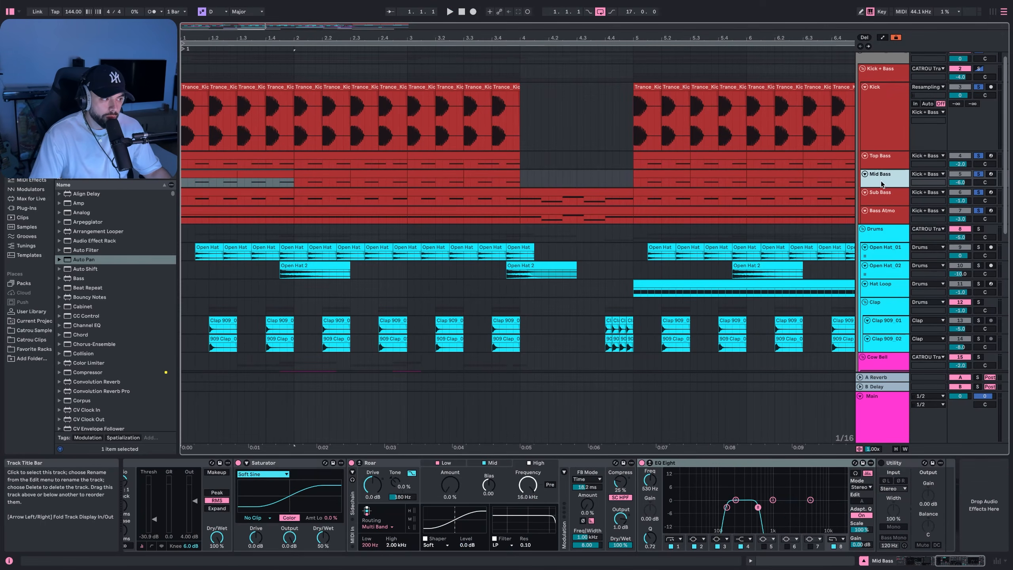
{"action": "left_click", "coordinate": [882, 193]}
{"action": "left_click", "coordinate": [881, 210]}
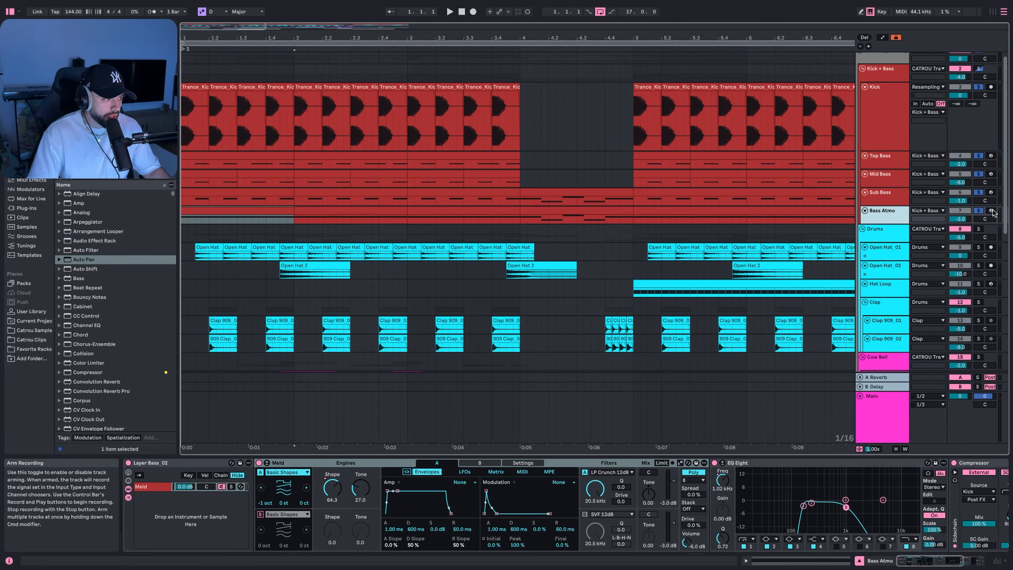
{"action": "left_click", "coordinate": [398, 464]}
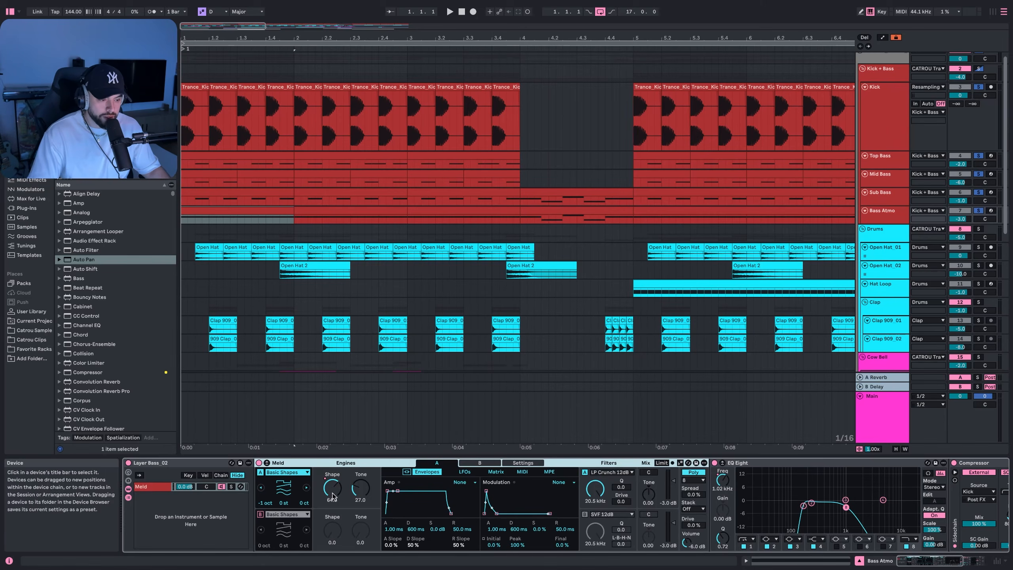
{"action": "scroll", "coordinate": [379, 494], "scroll_direction": "right", "scroll_amount": 3}
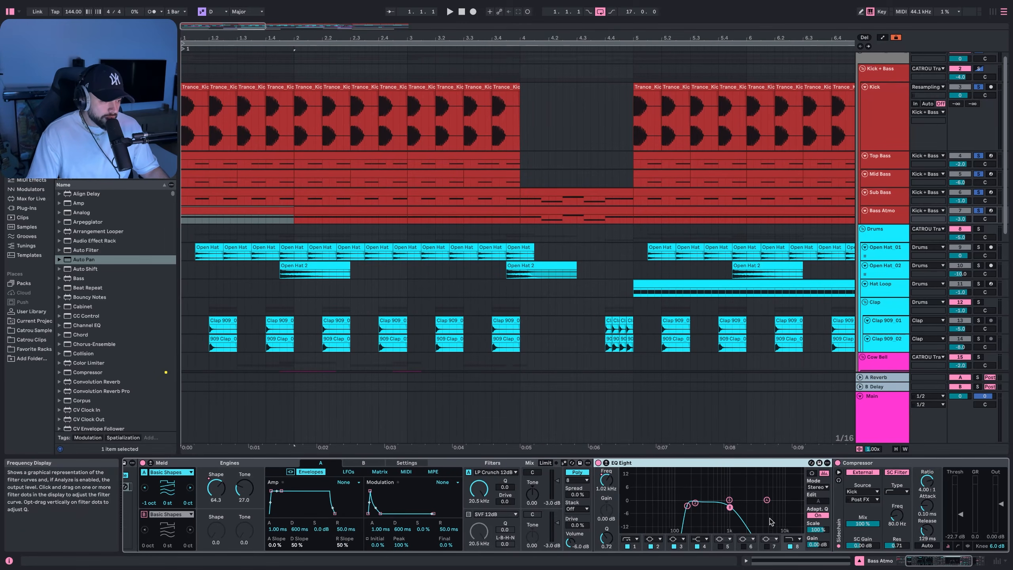
{"action": "scroll", "coordinate": [771, 521], "scroll_direction": "right", "scroll_amount": 4}
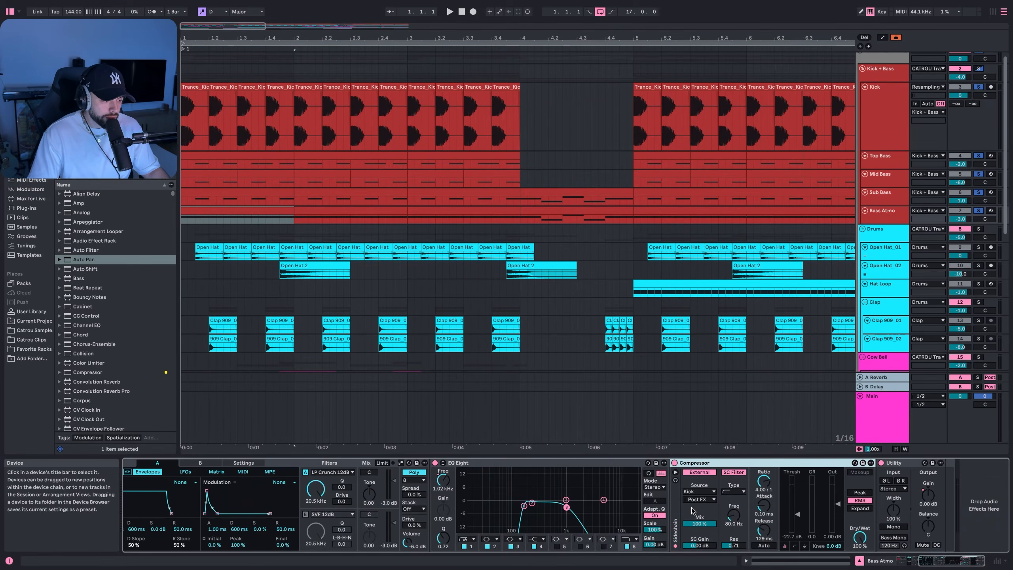
Solo the Kick + Bass group and play it from the start of the arrangement.
{"action": "left_click", "coordinate": [206, 142]}
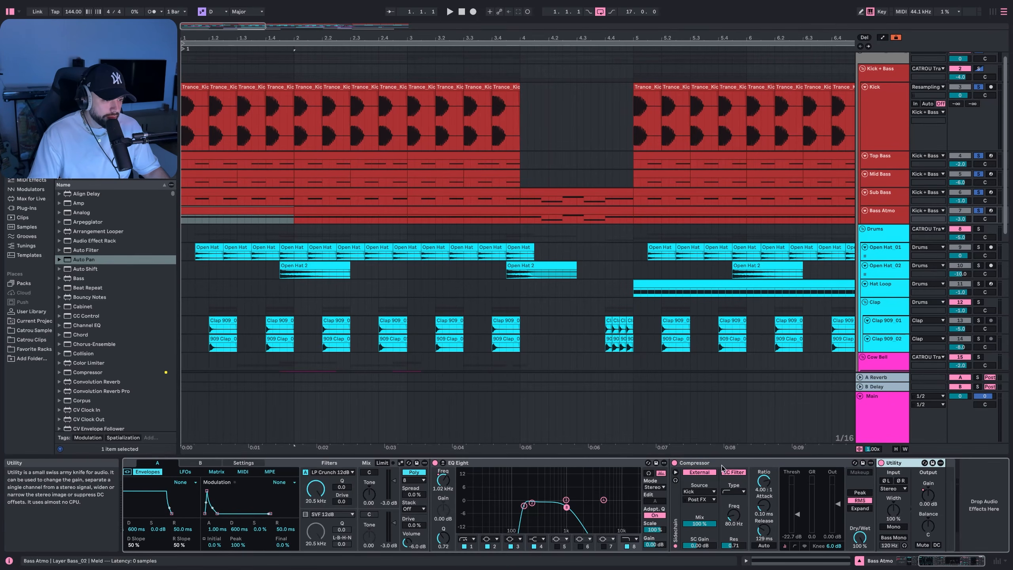
{"action": "left_click", "coordinate": [978, 69]}
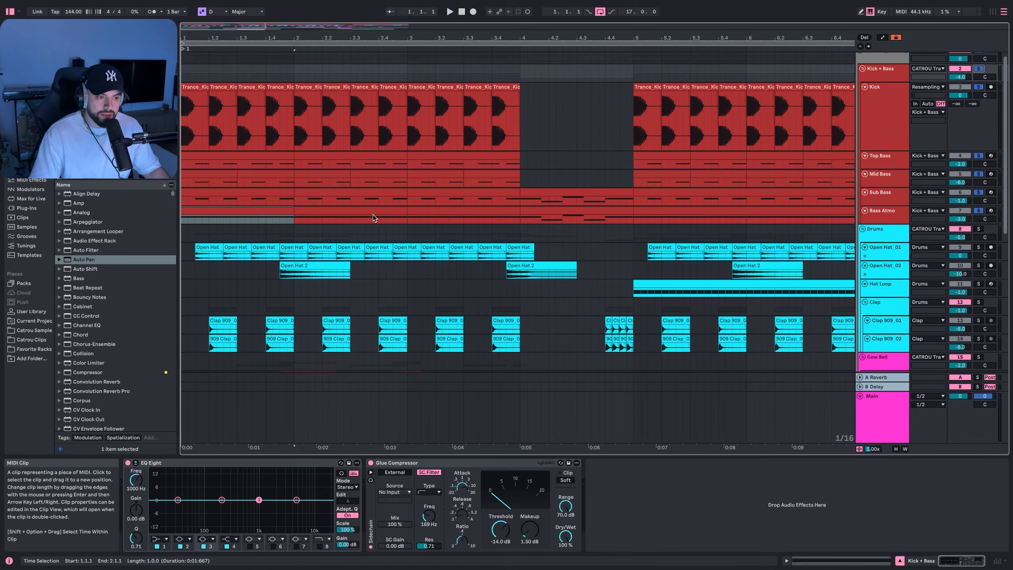
{"action": "key", "text": "space"}
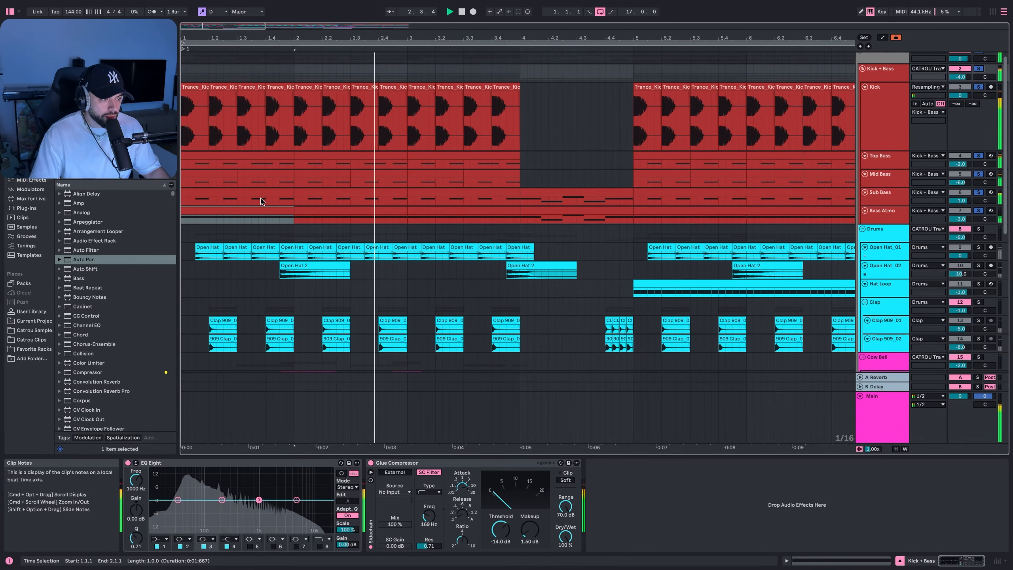
Examine the EQ Eight and Glue Compressor on the Kick + Bass group.
{"action": "scroll", "coordinate": [861, 168], "scroll_direction": "up", "scroll_amount": 1}
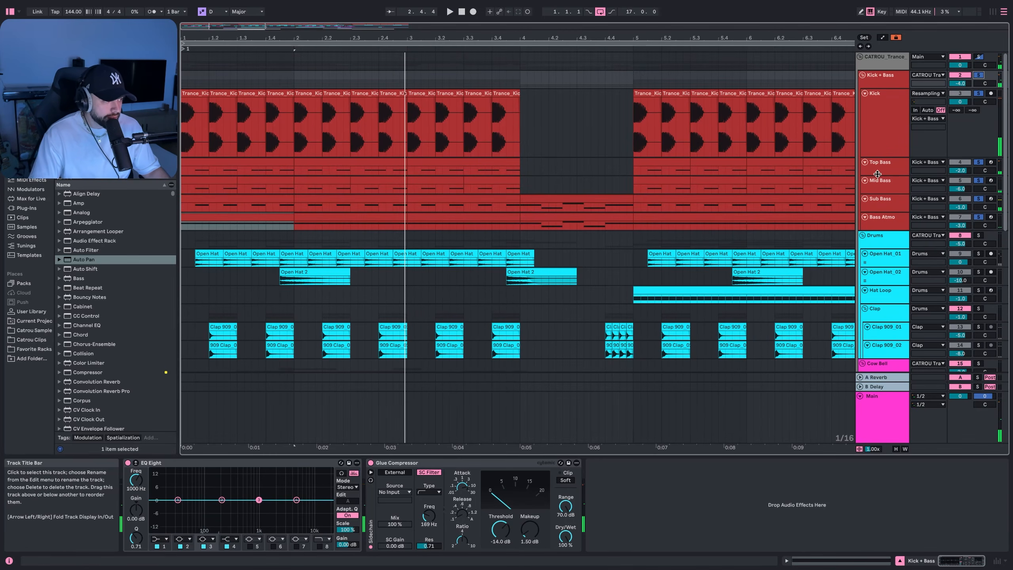
{"action": "left_click", "coordinate": [883, 74]}
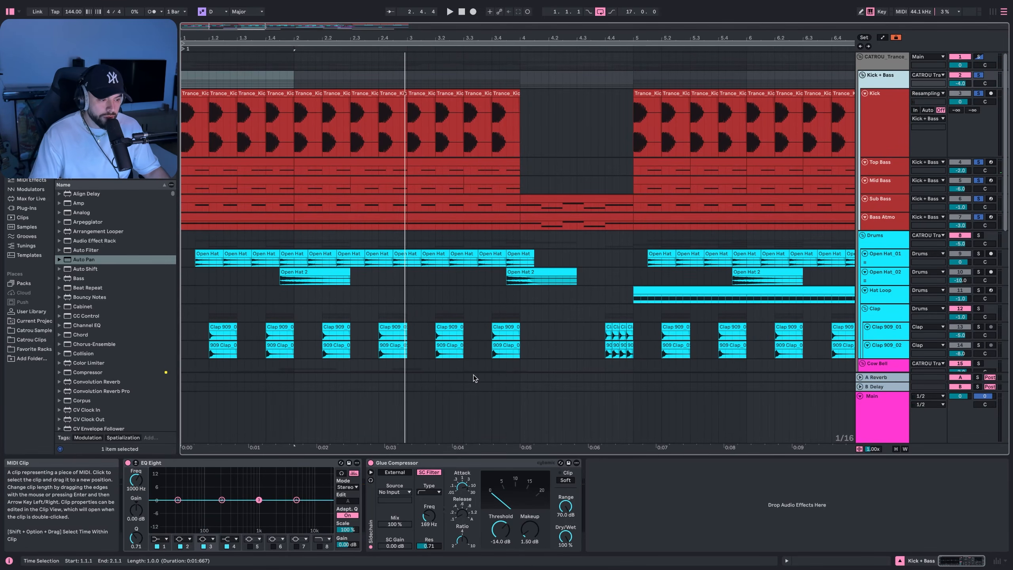
{"action": "left_click", "coordinate": [461, 463]}
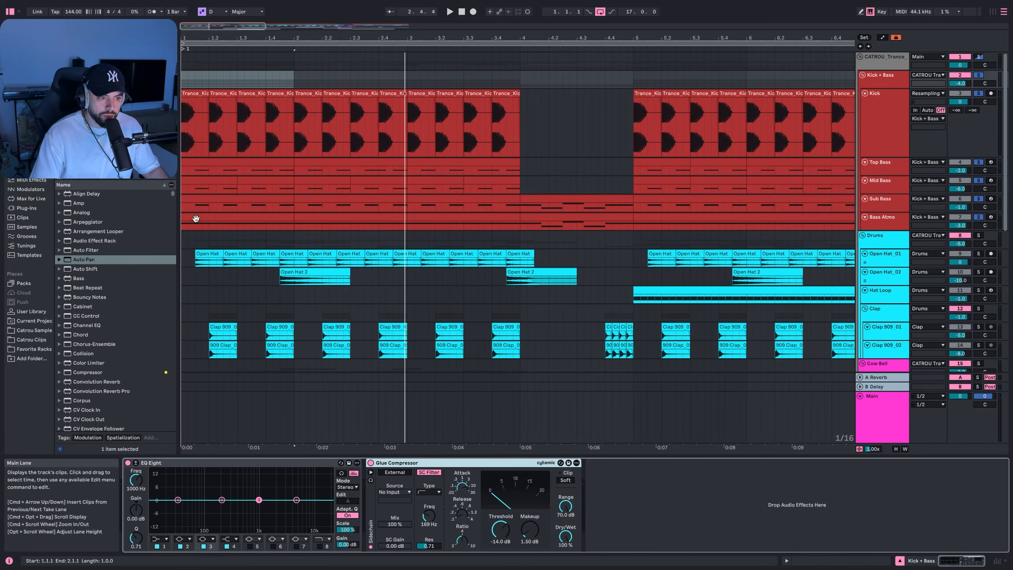
Return to the start of the arrangement and play the soloed Kick + Bass group again.
{"action": "left_click", "coordinate": [181, 203]}
{"action": "left_click", "coordinate": [882, 77]}
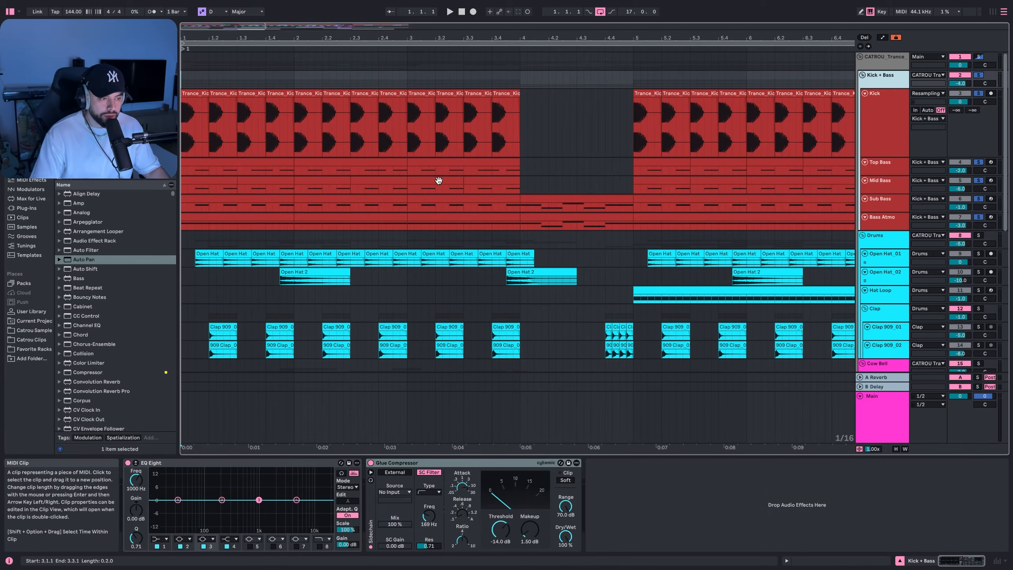
{"action": "key", "text": "space"}
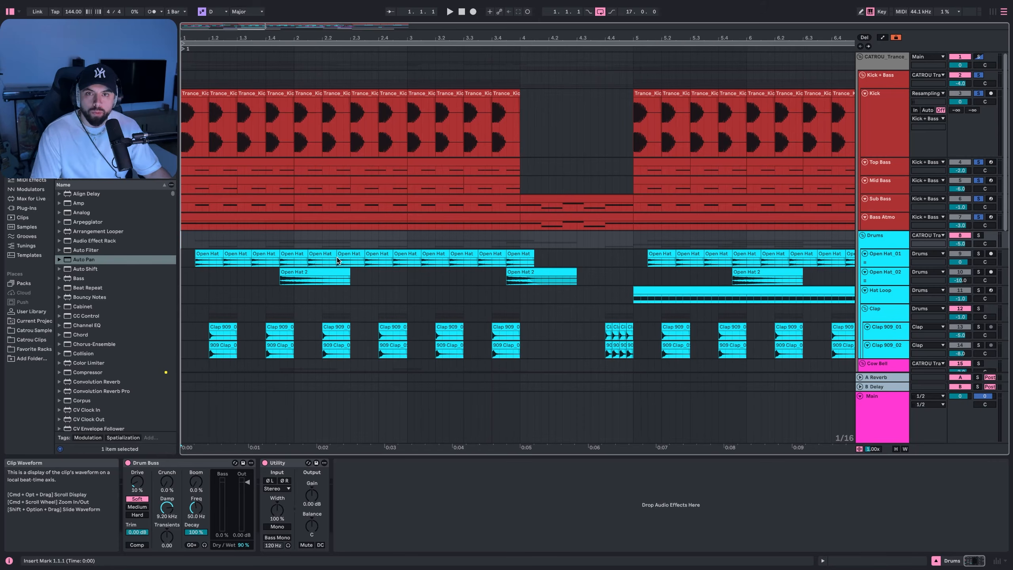
Solo the Drums group, play it from the start, and stop playback with the insert marker back at 1.1.1.
{"action": "scroll", "coordinate": [269, 146], "scroll_direction": "down", "scroll_amount": 5}
{"action": "key", "text": "space"}
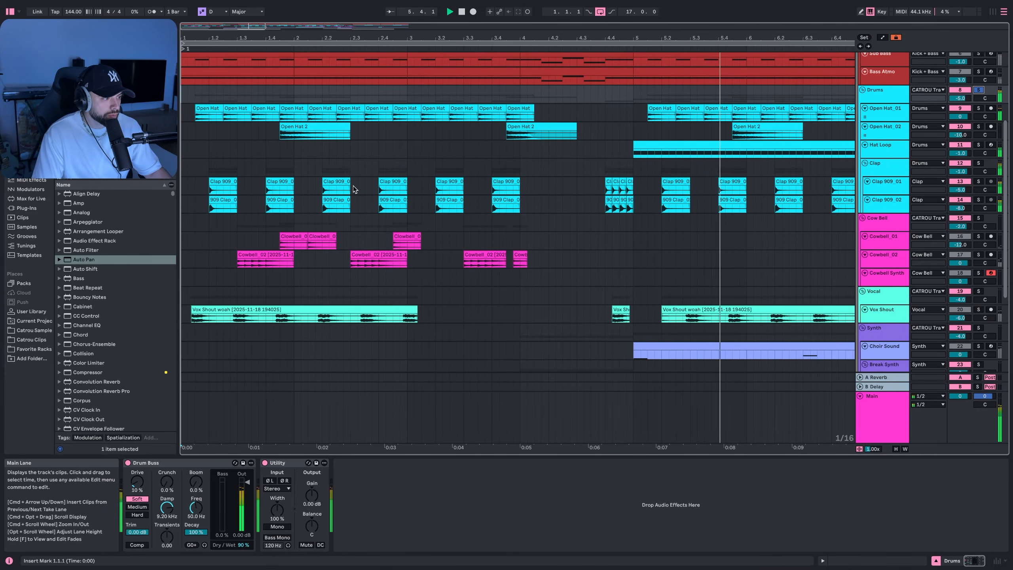
{"action": "left_click", "coordinate": [180, 170]}
{"action": "key", "text": "space"}
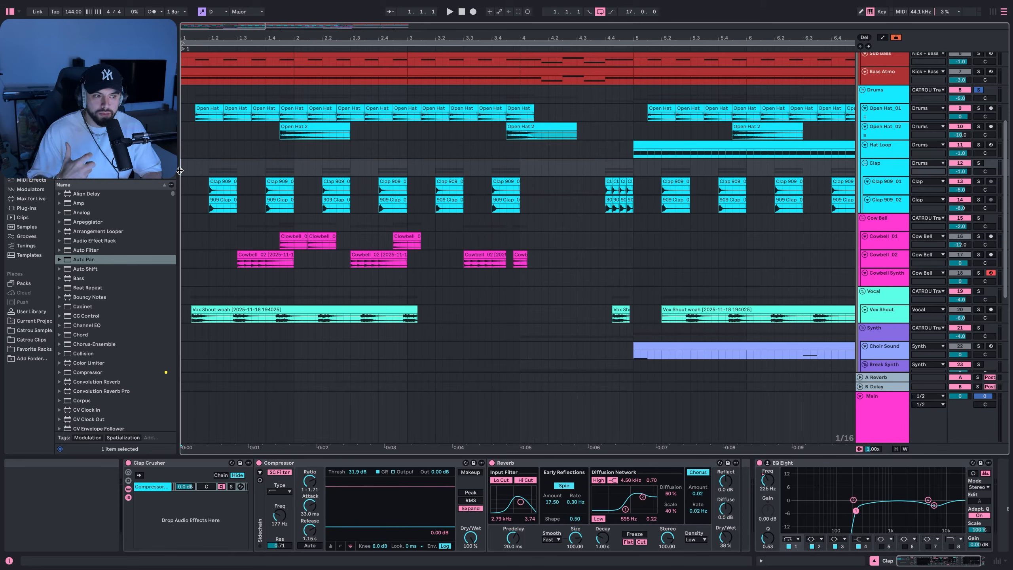
Solo the Open Hat_01 track, play it from the start, and inspect its EQ Eight and Delay.
{"action": "scroll", "coordinate": [215, 123], "scroll_direction": "up", "scroll_amount": 1}
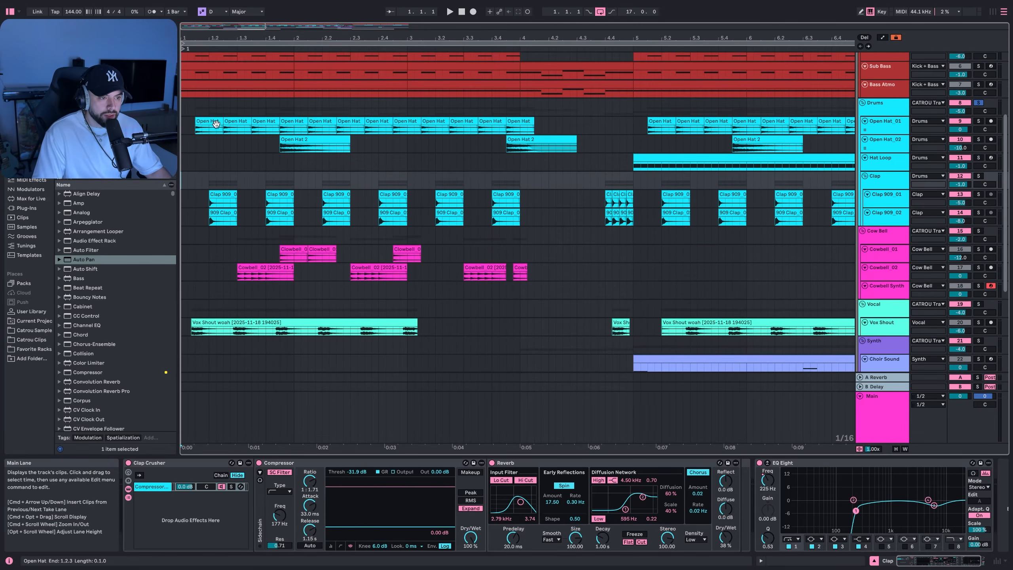
{"action": "left_click", "coordinate": [184, 133]}
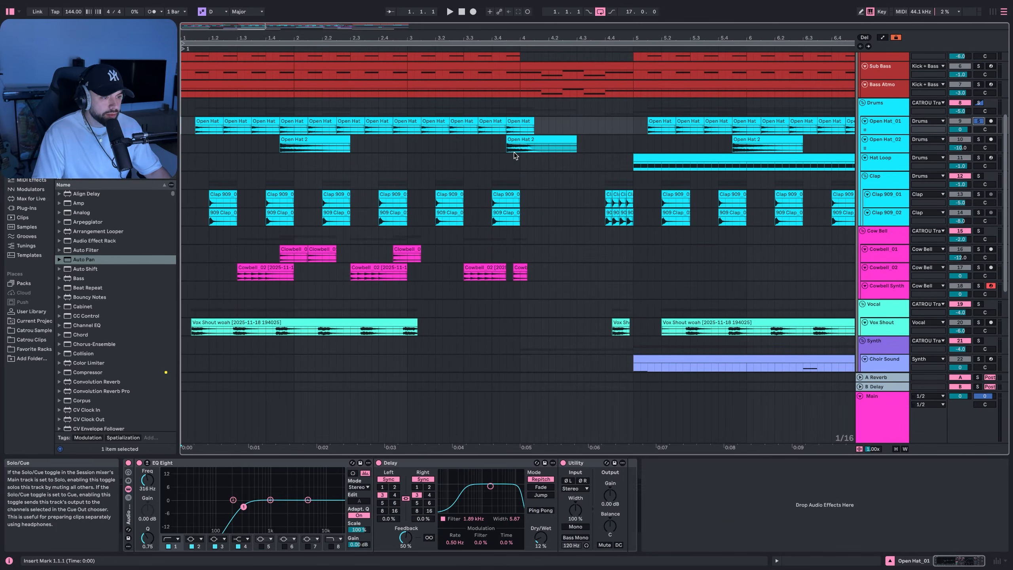
{"action": "scroll", "coordinate": [348, 161], "scroll_direction": "up", "scroll_amount": 5}
{"action": "key", "text": "space"}
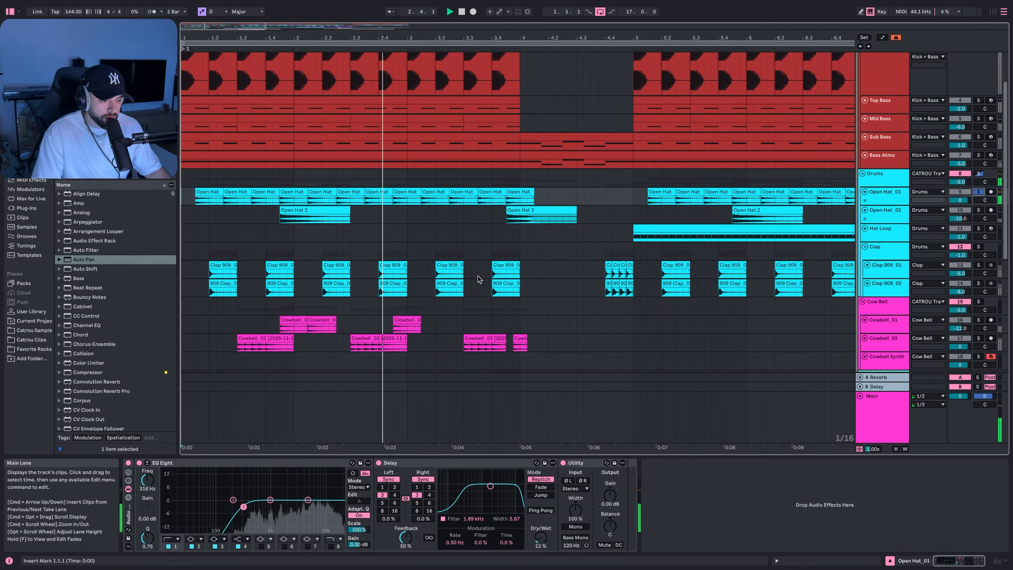
{"action": "left_click", "coordinate": [329, 518]}
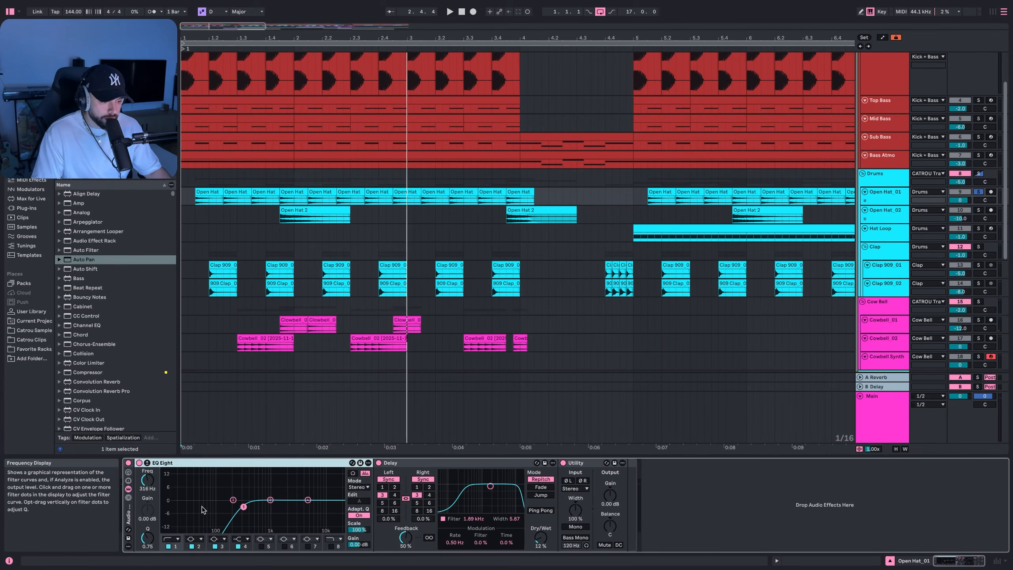
{"action": "left_click", "coordinate": [403, 472]}
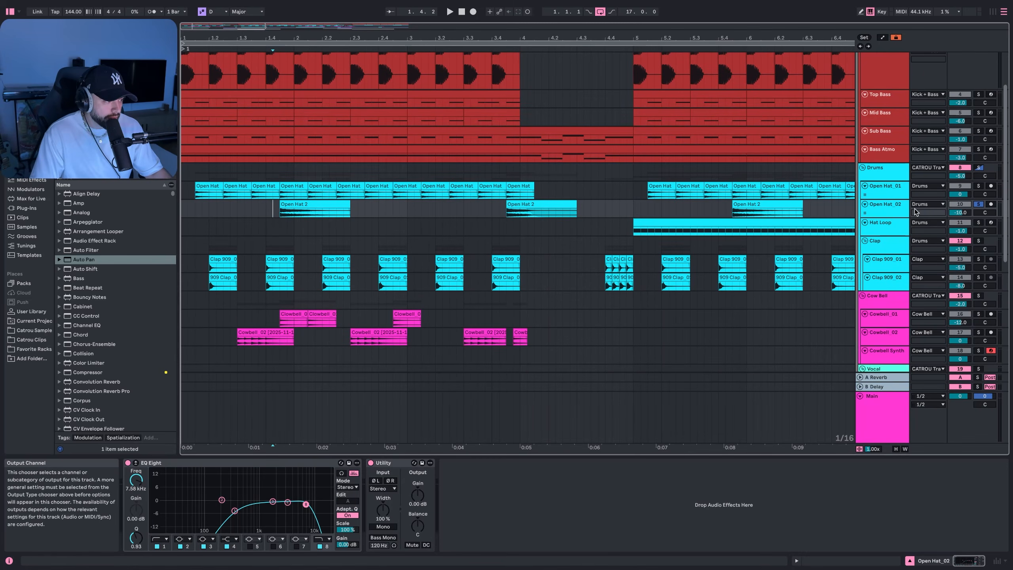
Play the soloed Open Hat_02 track from its first clip at 1.4.3 and check its EQ Eight.
{"action": "left_click", "coordinate": [891, 205]}
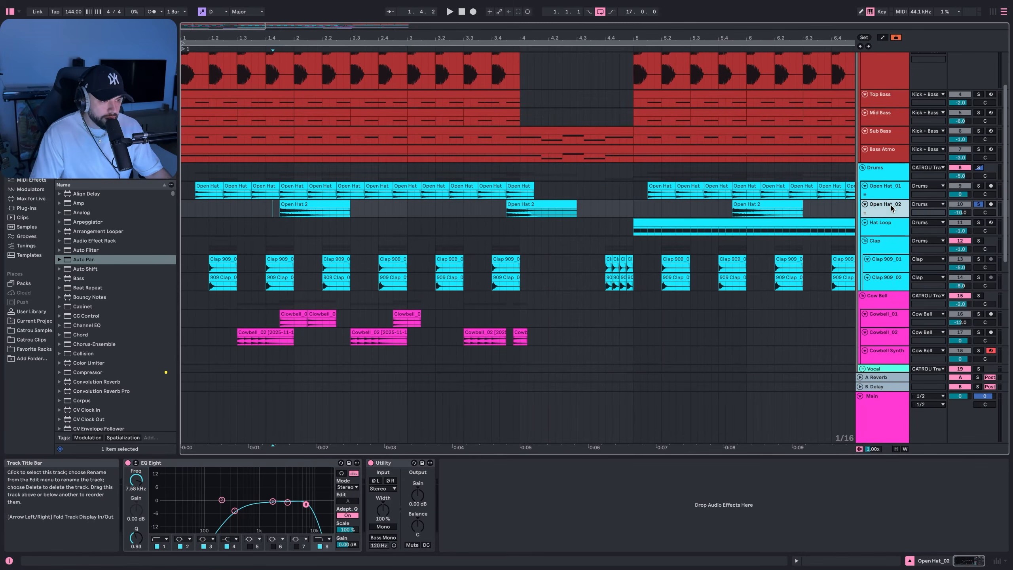
{"action": "left_click", "coordinate": [277, 211]}
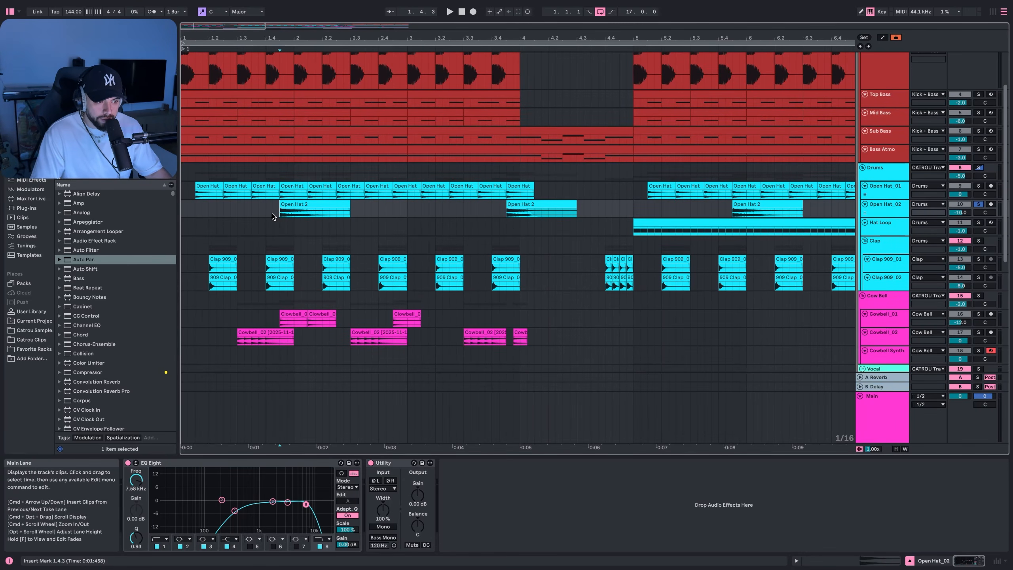
{"action": "key", "text": "space"}
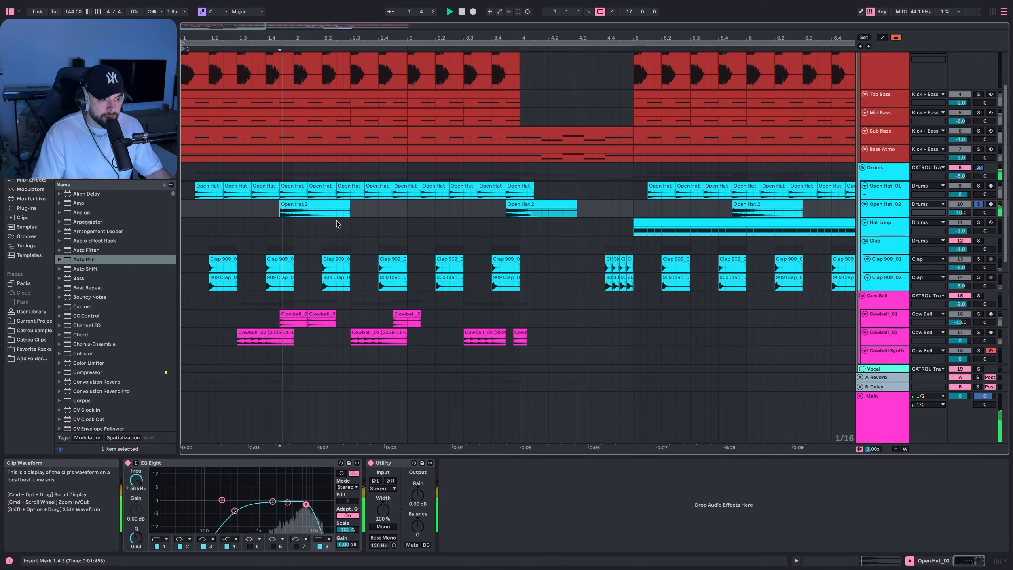
{"action": "key", "text": "space"}
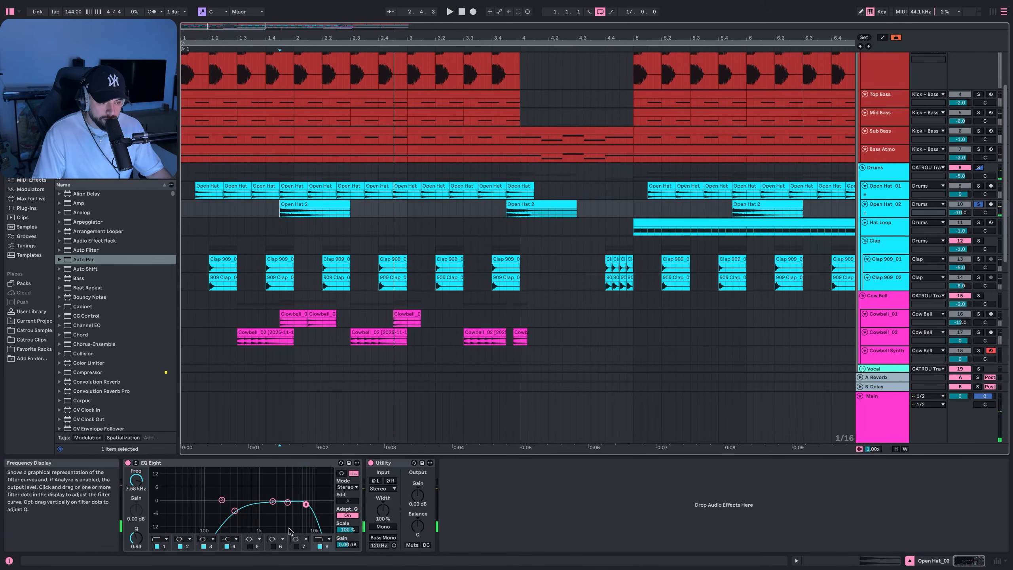
Examine the Hat Loop track's closed-hat sampler, Delay, Reverb, EQ Eight and Utility.
{"action": "scroll", "coordinate": [458, 319], "scroll_direction": "down", "scroll_amount": 2}
{"action": "scroll", "coordinate": [519, 259], "scroll_direction": "right", "scroll_amount": 3}
{"action": "left_click", "coordinate": [581, 212]}
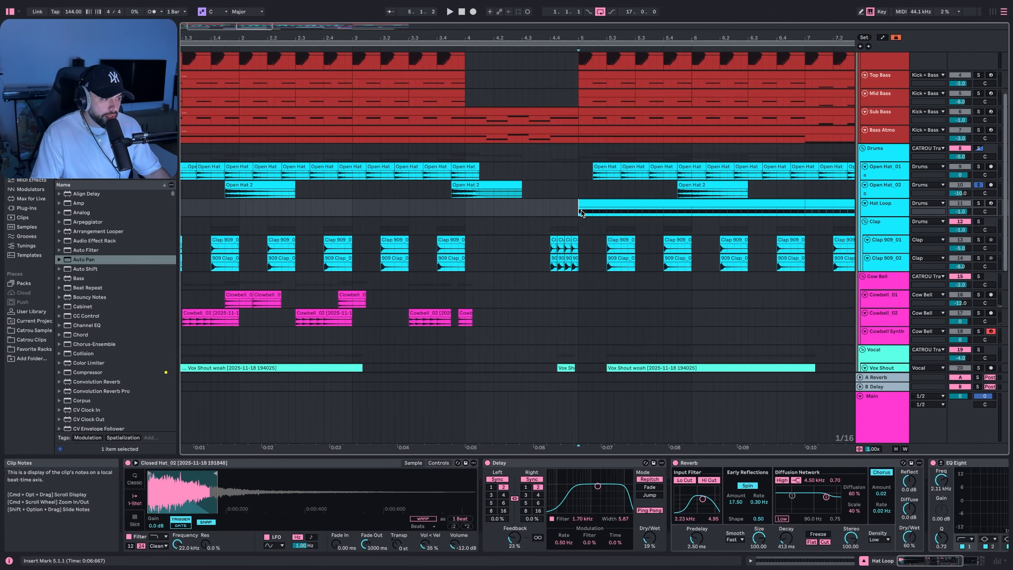
{"action": "scroll", "coordinate": [760, 222], "scroll_direction": "right", "scroll_amount": 6}
{"action": "left_click", "coordinate": [886, 210]}
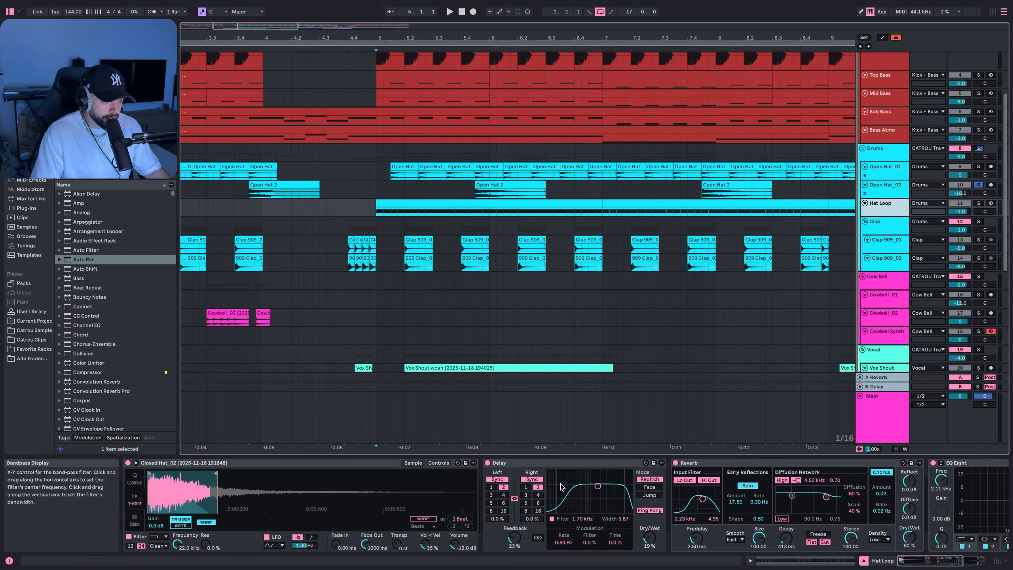
{"action": "scroll", "coordinate": [571, 495], "scroll_direction": "right", "scroll_amount": 3}
{"action": "scroll", "coordinate": [571, 494], "scroll_direction": "right", "scroll_amount": 5}
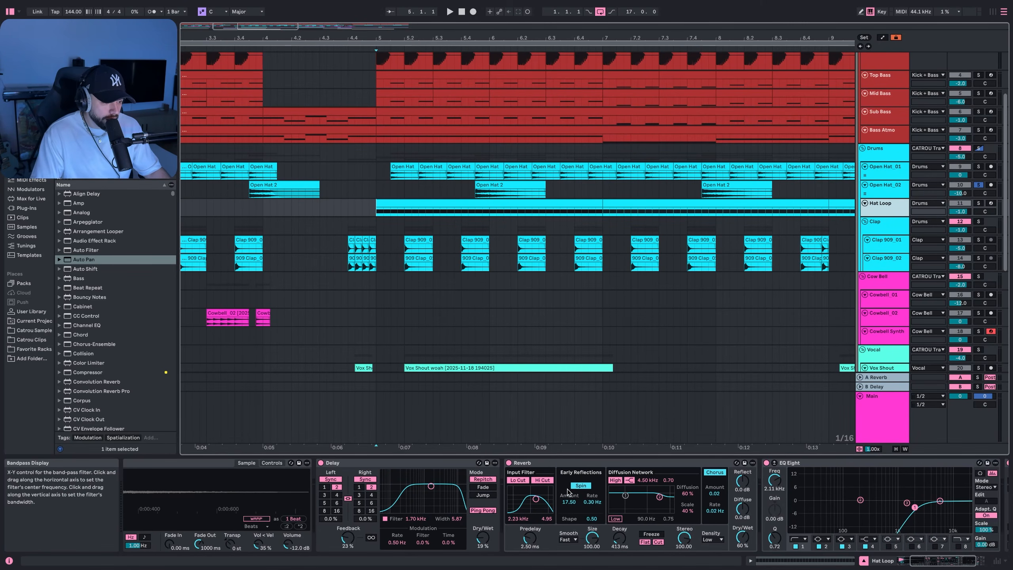
{"action": "scroll", "coordinate": [585, 477], "scroll_direction": "right", "scroll_amount": 5}
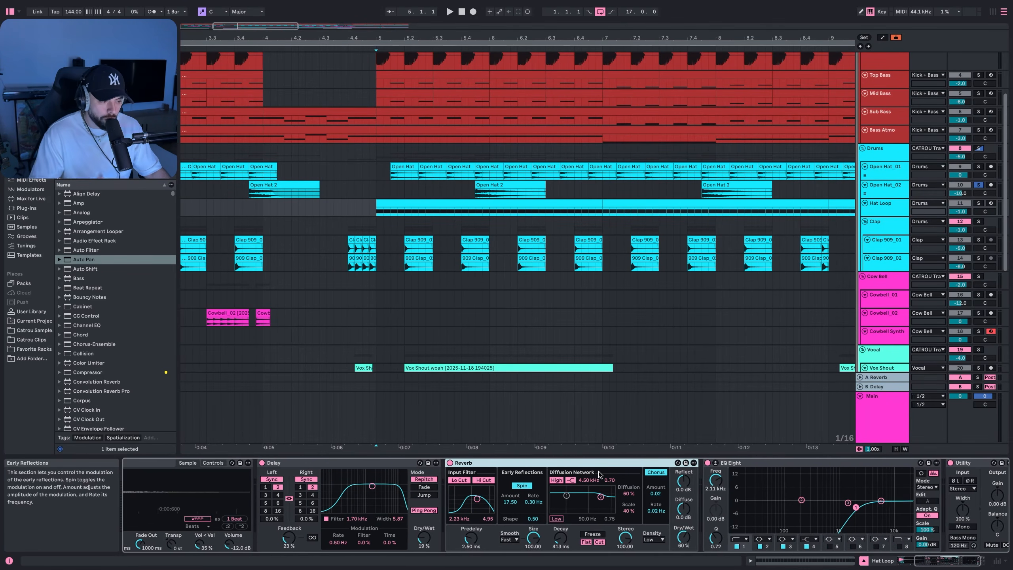
{"action": "scroll", "coordinate": [581, 483], "scroll_direction": "left", "scroll_amount": 7}
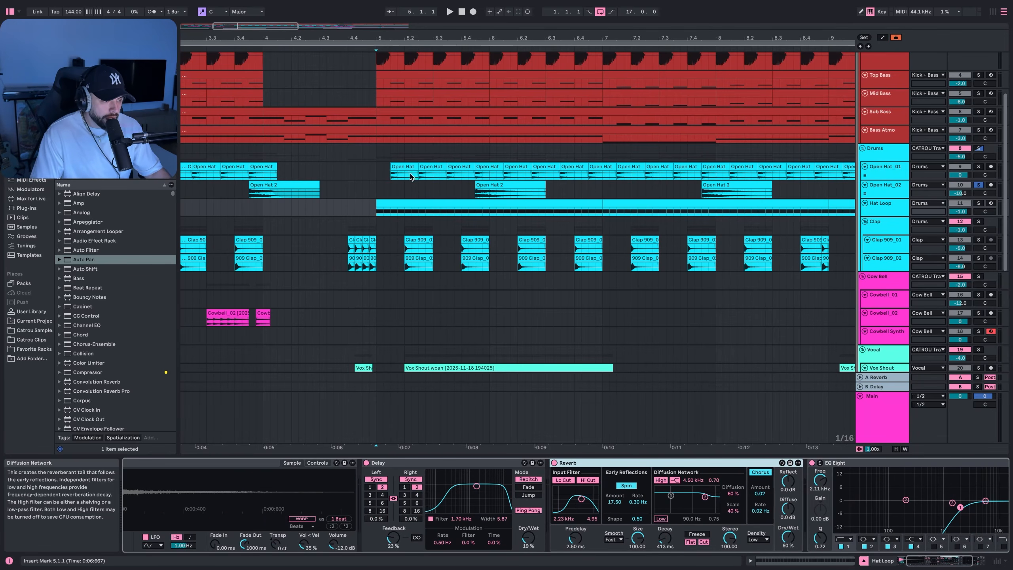
Open the Hat Loop MIDI clip at bar 5 and marquee across its row of C3 notes.
{"action": "double_click", "coordinate": [415, 201]}
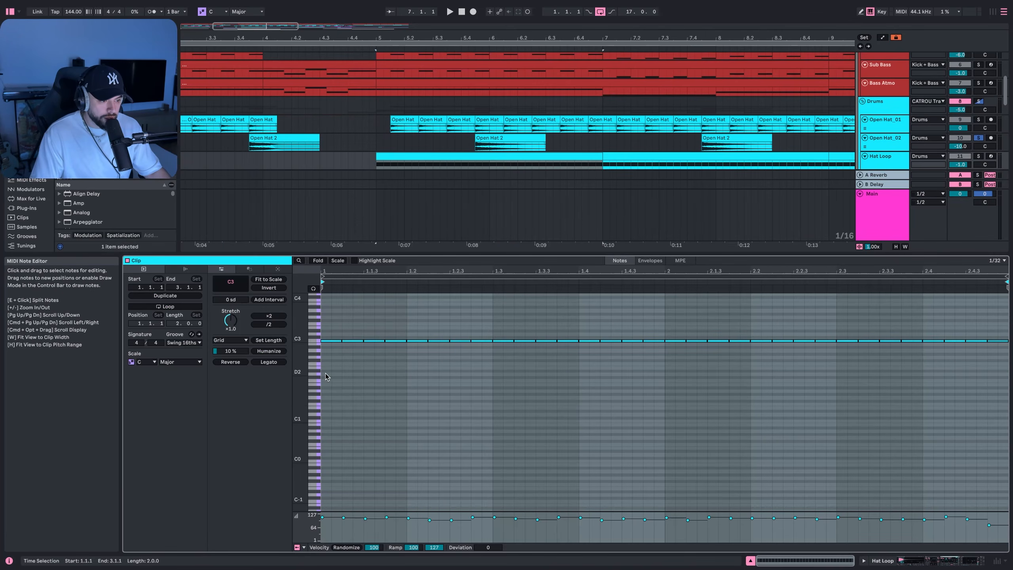
{"action": "left_click_drag", "start_coordinate": [326, 374], "coordinate": [1011, 297]}
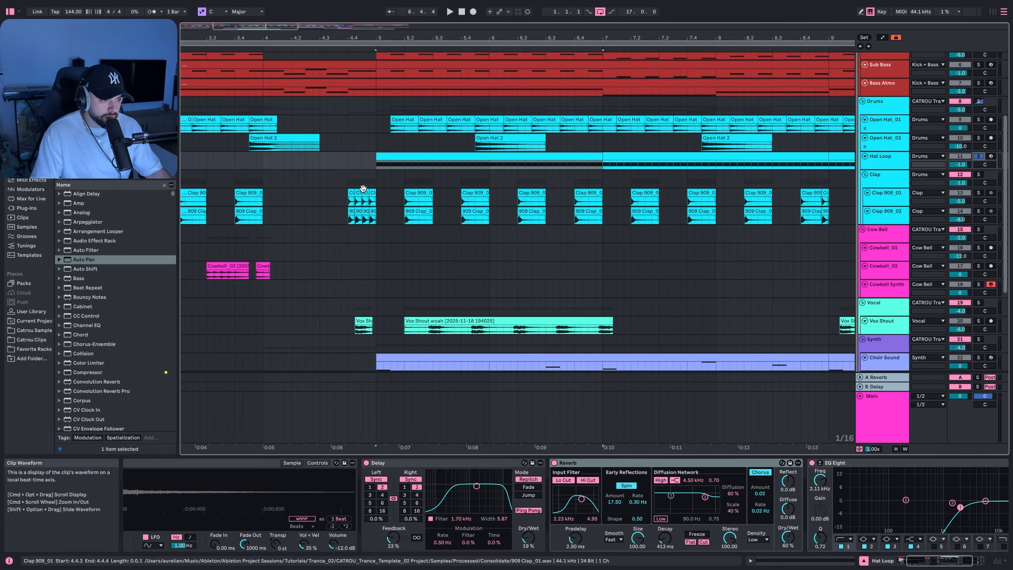
Play the soloed Hat Loop from 5.1.1 and bring Open Hat_01 into the solo during playback.
{"action": "scroll", "coordinate": [352, 171], "scroll_direction": "right", "scroll_amount": 2}
{"action": "left_click", "coordinate": [330, 158]}
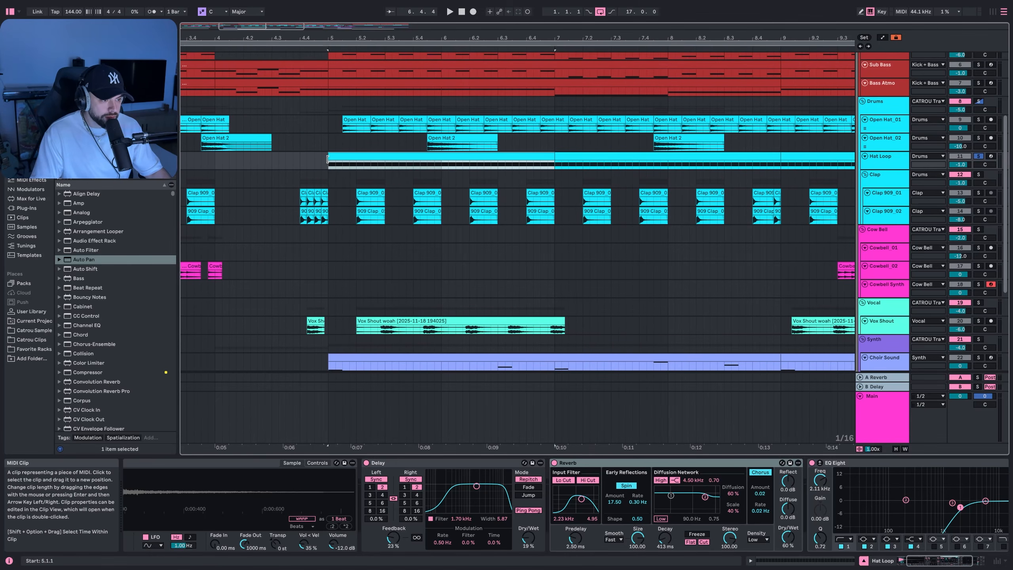
{"action": "key", "text": "space"}
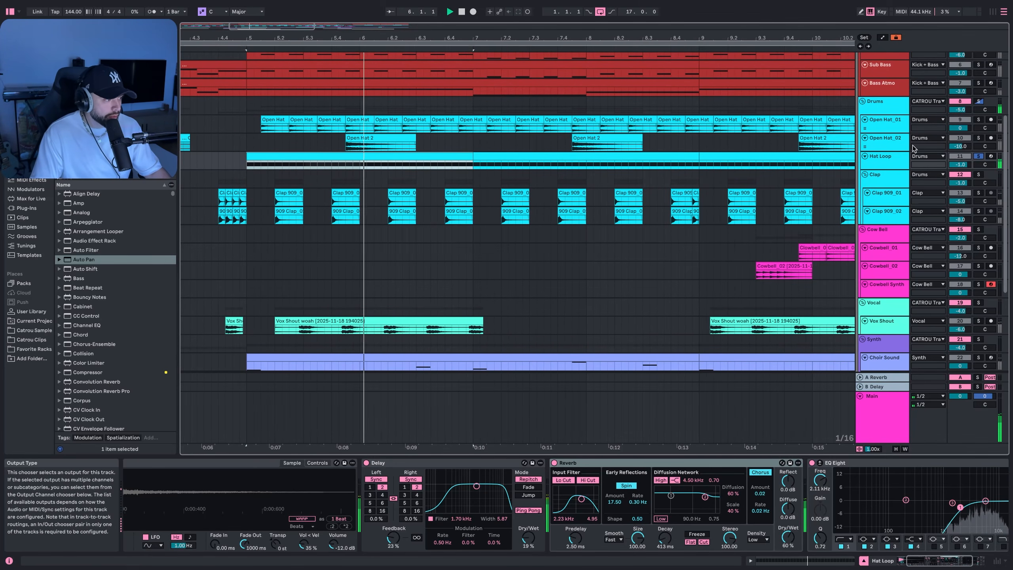
{"action": "left_click", "coordinate": [978, 119]}
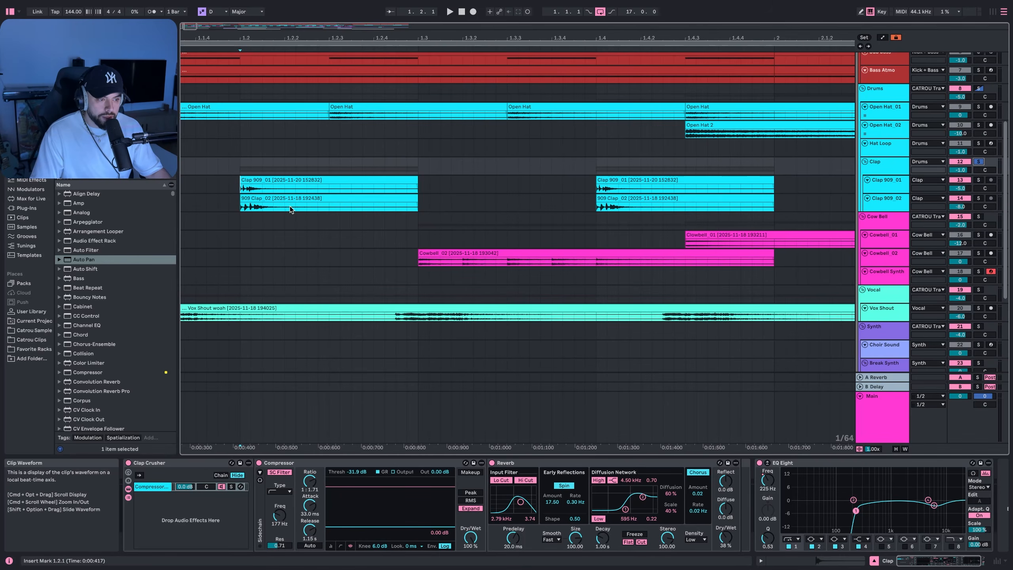
Solo the Clap 909_01 track and play its first clip from 1.2.1.
{"action": "left_click", "coordinate": [232, 187]}
{"action": "left_click", "coordinate": [978, 180]}
{"action": "key", "text": "space"}
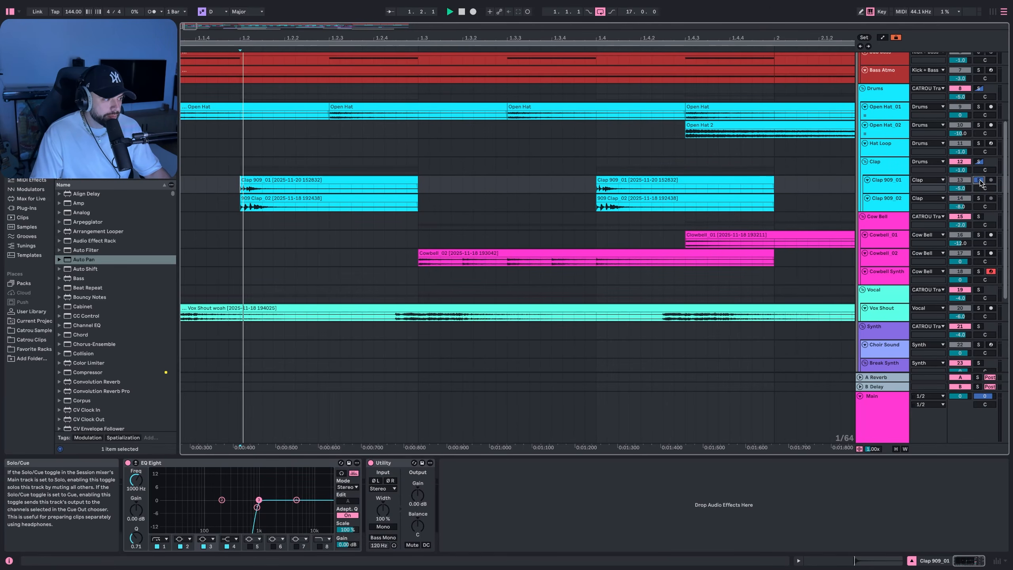
Audition the Clap 909_02 layer alone, followed by the whole Clap group with both layers.
{"action": "left_click", "coordinate": [979, 198]}
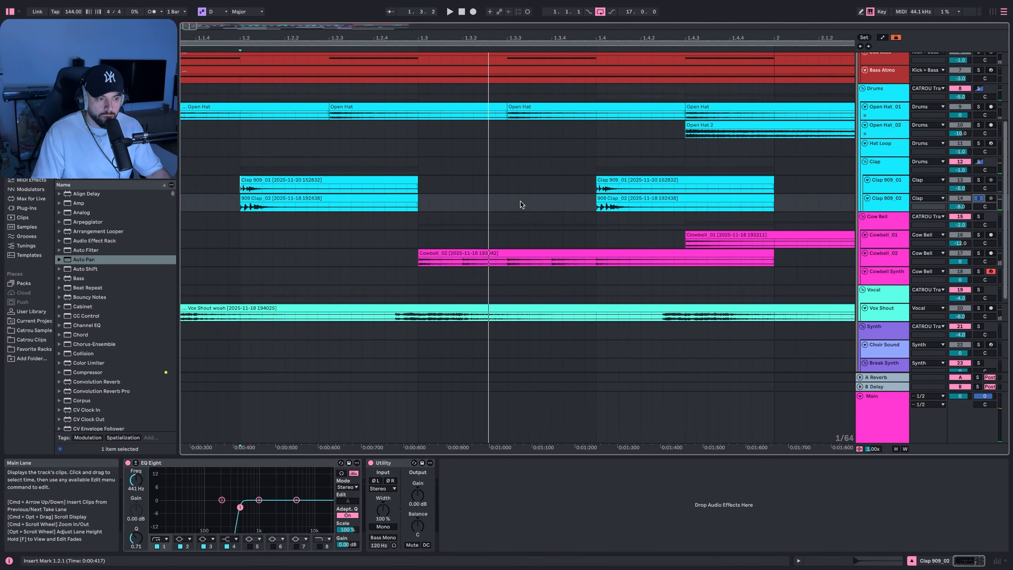
{"action": "key", "text": "space"}
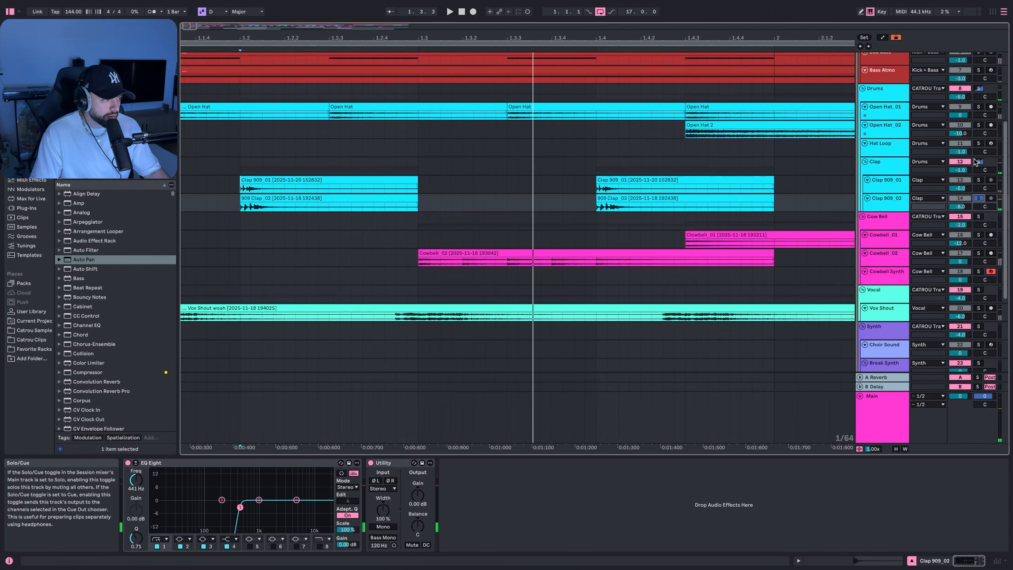
{"action": "left_click", "coordinate": [978, 161]}
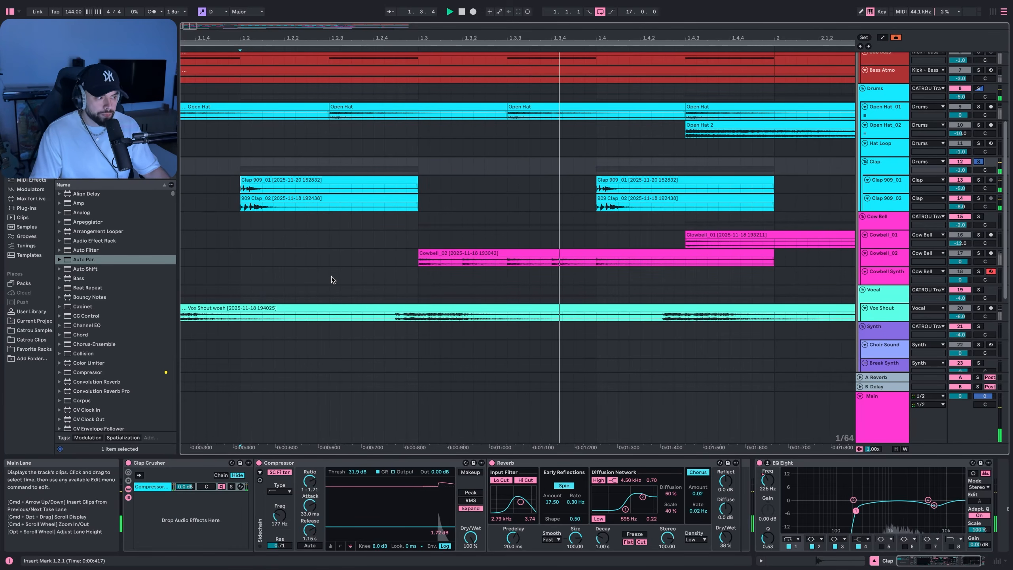
Select the tail after the transients across the first Clap 909_01 and 909 Clap_02 clips.
{"action": "scroll", "coordinate": [239, 216], "scroll_direction": "up", "scroll_amount": 5}
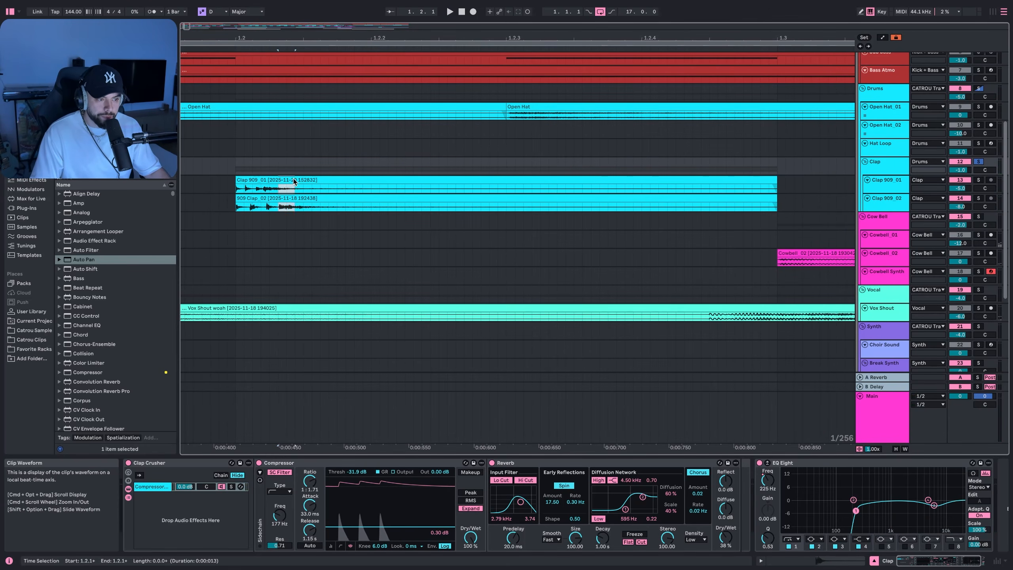
{"action": "left_click_drag", "start_coordinate": [277, 208], "coordinate": [410, 180]}
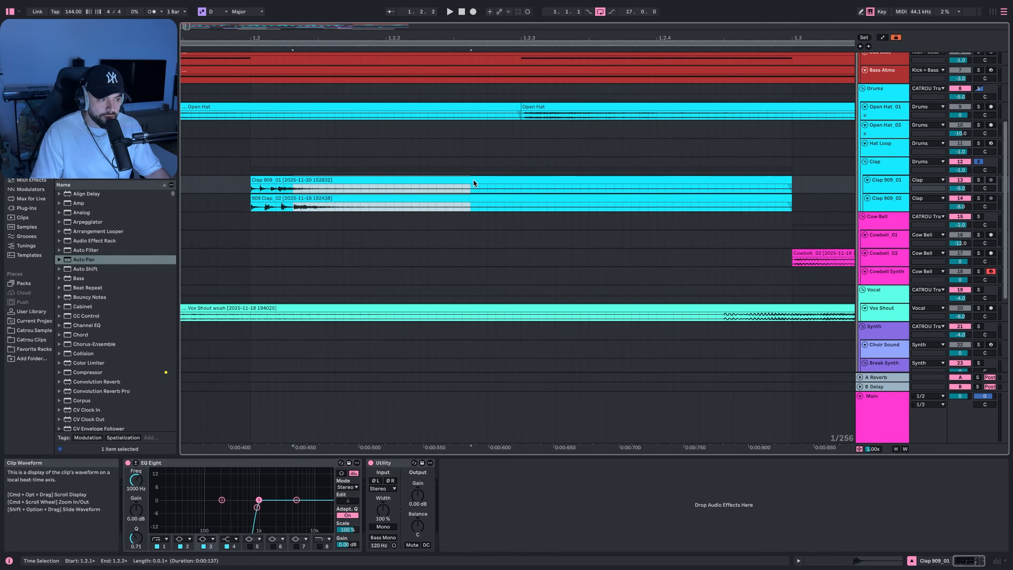
Bypass the Clap Crusher rack on the Clap group and play the full mix from 1.1.1.
{"action": "scroll", "coordinate": [353, 250], "scroll_direction": "down", "scroll_amount": 10}
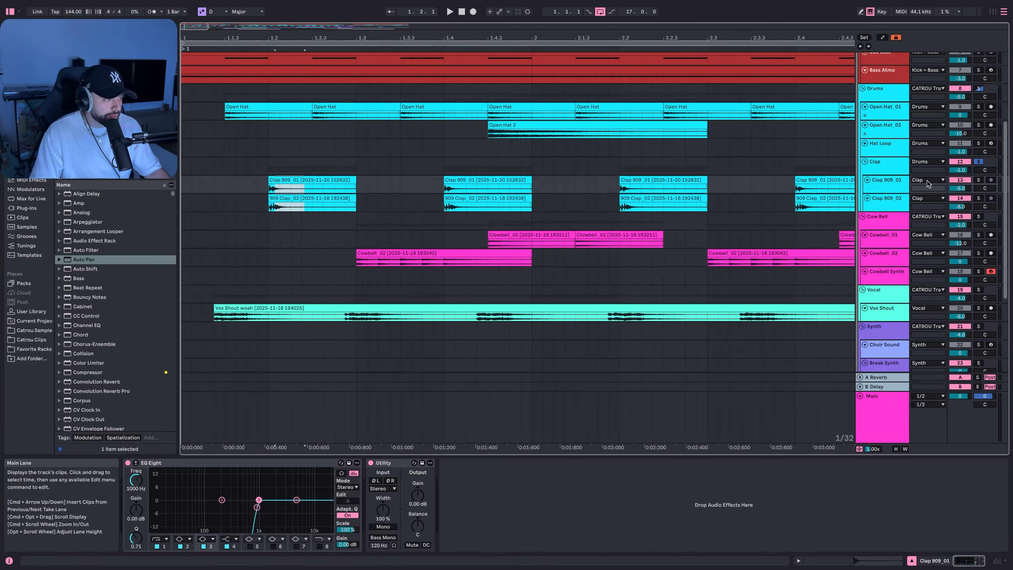
{"action": "left_click", "coordinate": [901, 168]}
{"action": "scroll", "coordinate": [434, 251], "scroll_direction": "down", "scroll_amount": 3}
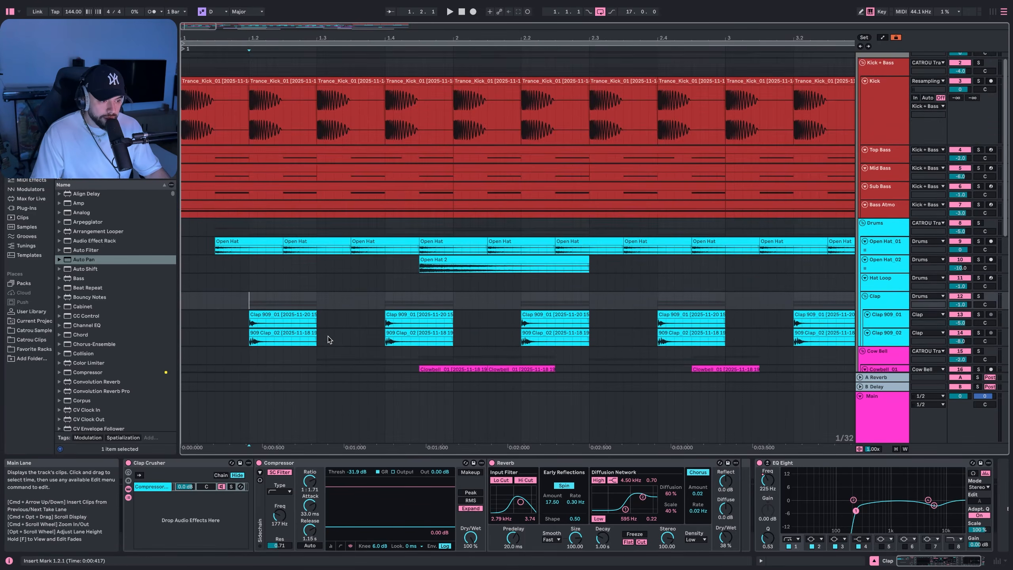
{"action": "scroll", "coordinate": [329, 340], "scroll_direction": "down", "scroll_amount": 5}
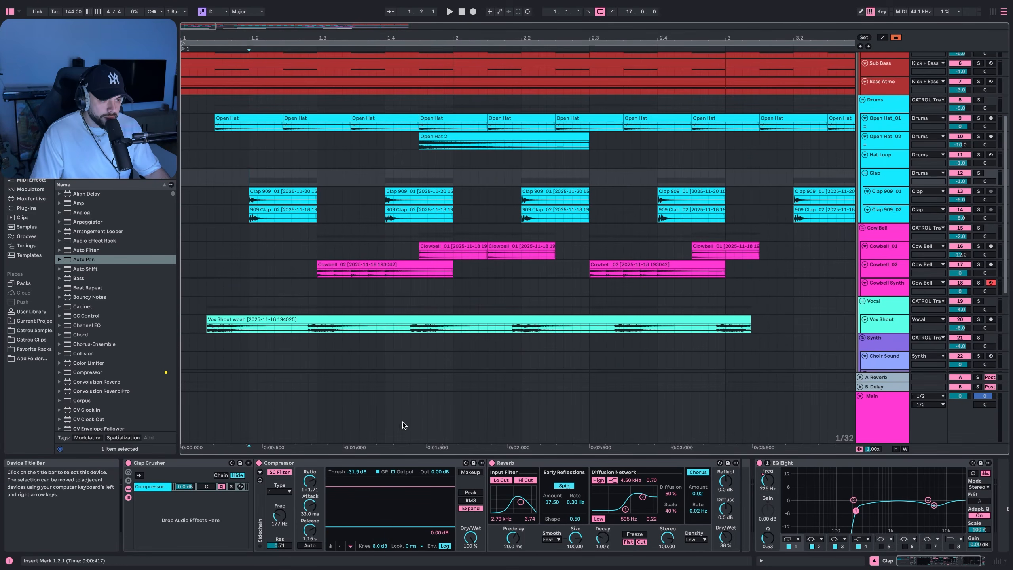
{"action": "left_click", "coordinate": [127, 462]}
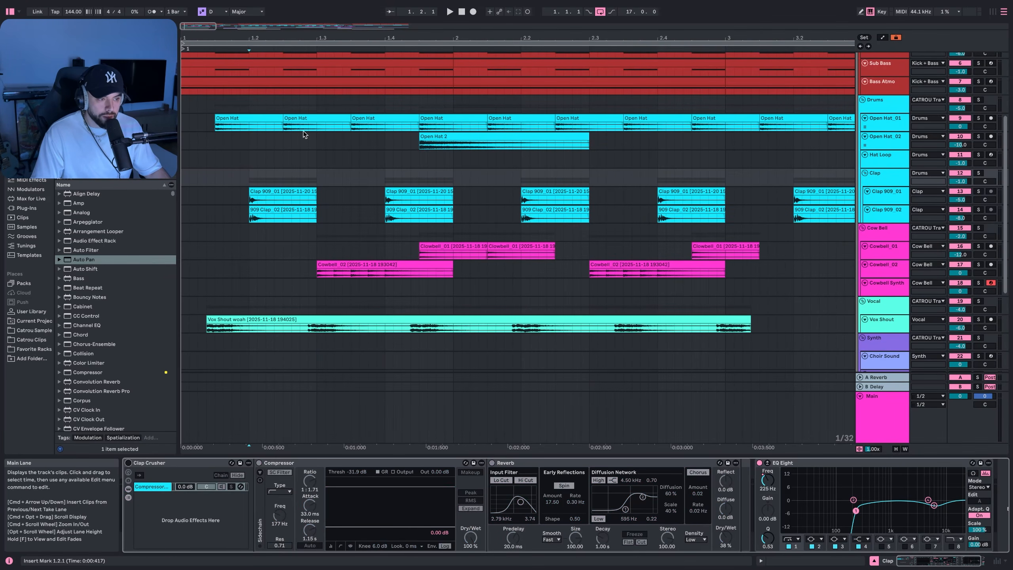
{"action": "scroll", "coordinate": [260, 215], "scroll_direction": "up", "scroll_amount": 1}
{"action": "scroll", "coordinate": [260, 215], "scroll_direction": "up", "scroll_amount": 2}
{"action": "left_click", "coordinate": [189, 220]}
{"action": "key", "text": "space"}
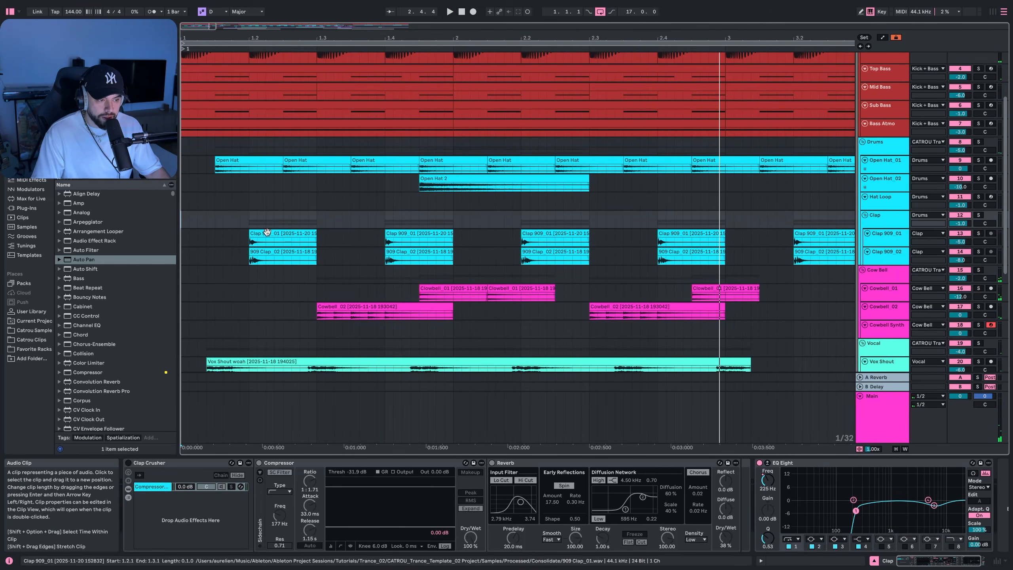
Reactivate the Clap Crusher rack and replay the full mix from 1.1.1 for comparison.
{"action": "left_click", "coordinate": [128, 463]}
{"action": "key", "text": "space"}
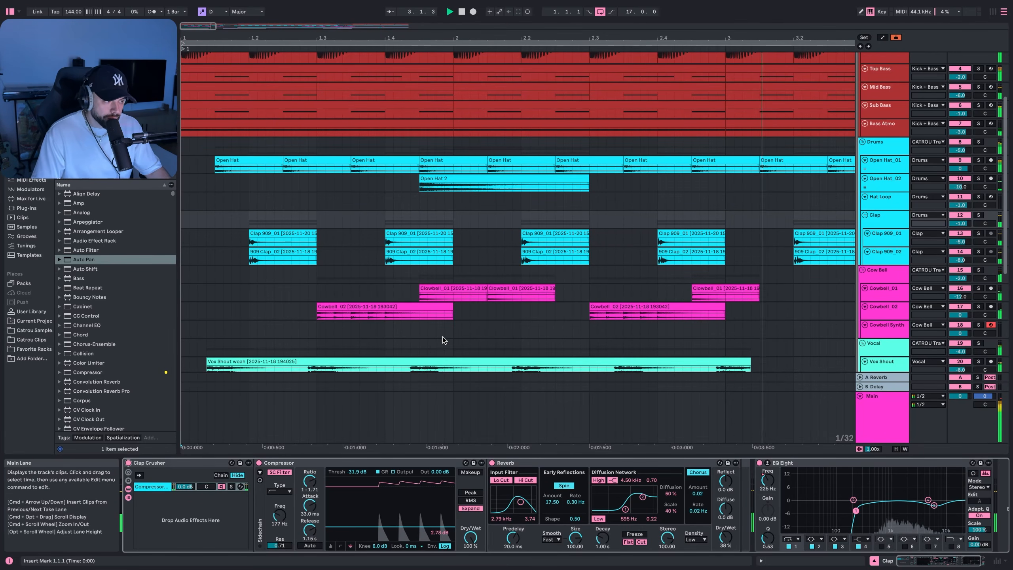
{"action": "key", "text": "space"}
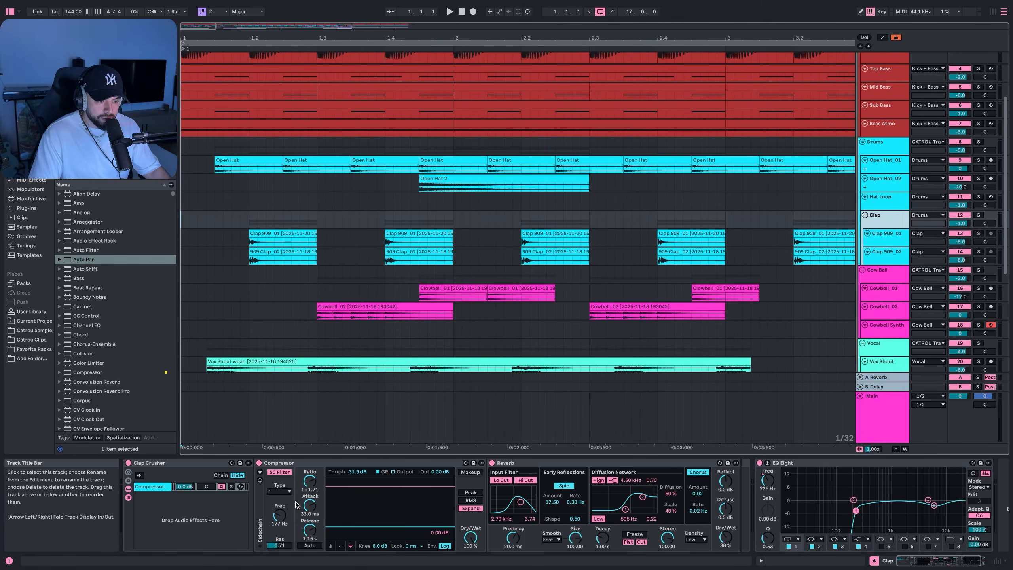
Select the Clap group's Compressor, and highlight the tail and the opening transients across both first clap clips at 1.2.1.
{"action": "left_click", "coordinate": [337, 463]}
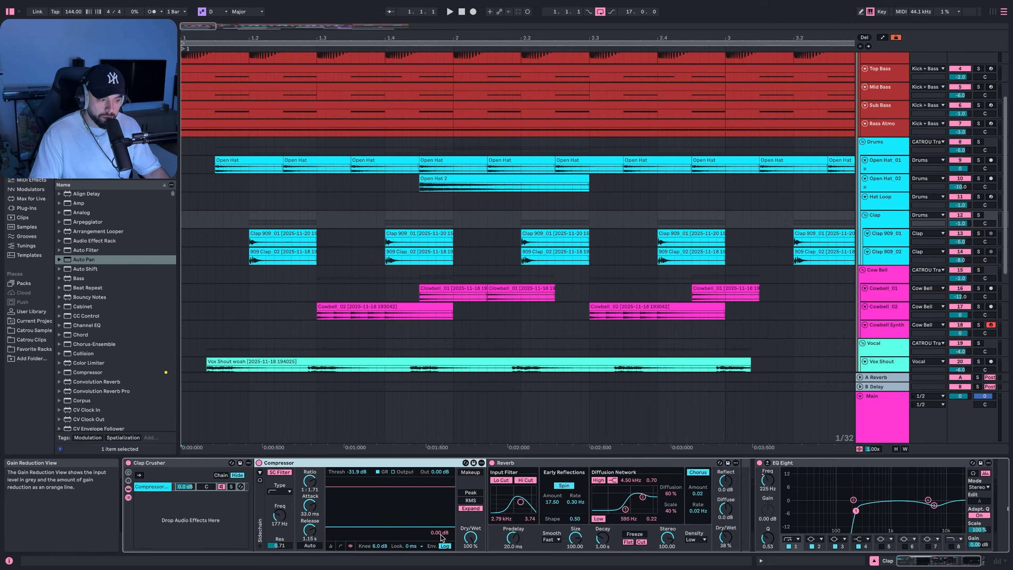
{"action": "scroll", "coordinate": [246, 239], "scroll_direction": "up", "scroll_amount": 5}
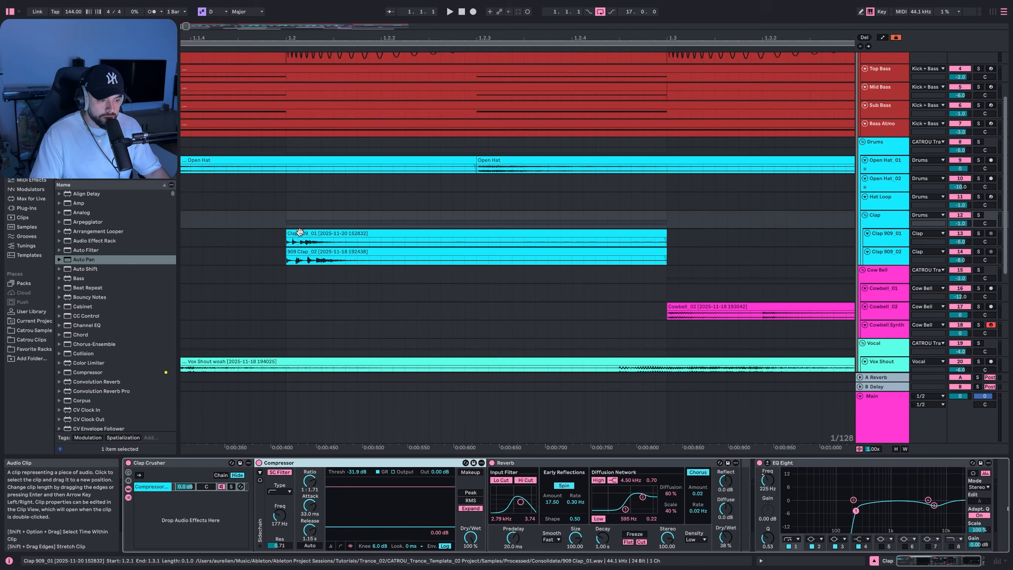
{"action": "left_click_drag", "start_coordinate": [322, 244], "coordinate": [429, 259]}
{"action": "left_click", "coordinate": [321, 244]}
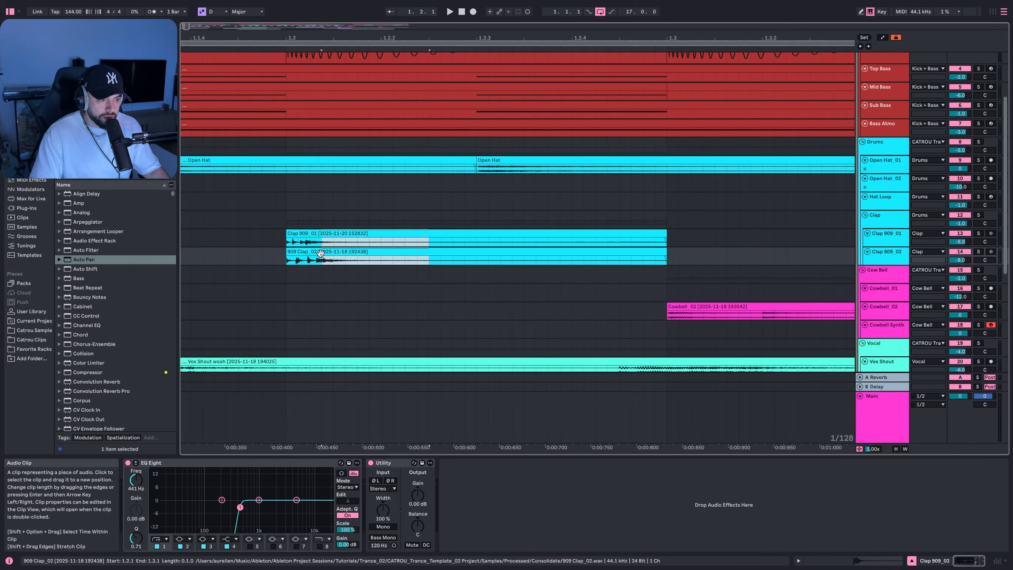
{"action": "left_click_drag", "start_coordinate": [322, 261], "coordinate": [286, 262]}
{"action": "scroll", "coordinate": [286, 262], "scroll_direction": "up", "scroll_amount": 2, "text": "super"}
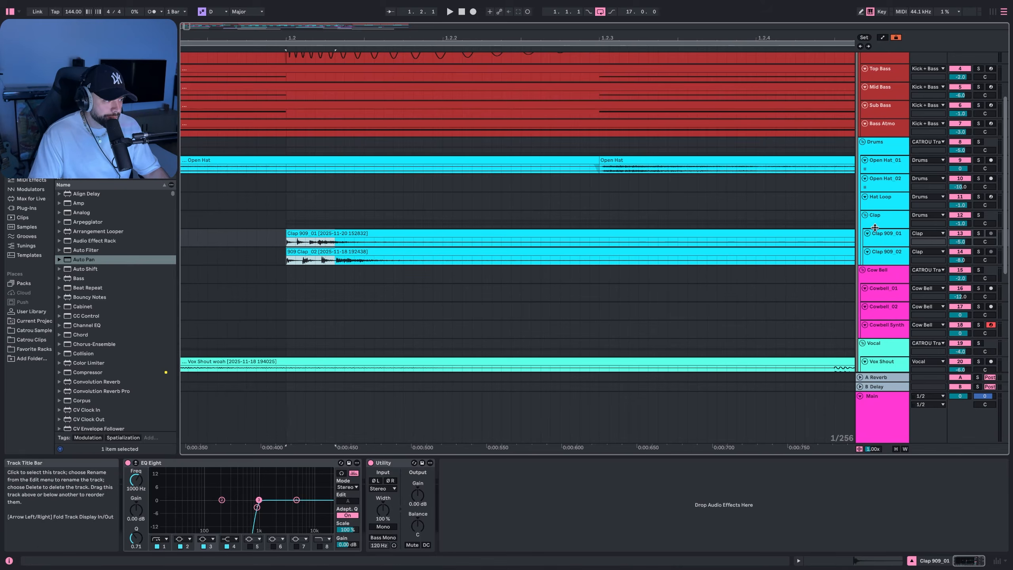
Solo the Clap group and play it from 1.2.1 with its Compressor bypassed.
{"action": "left_click", "coordinate": [895, 229]}
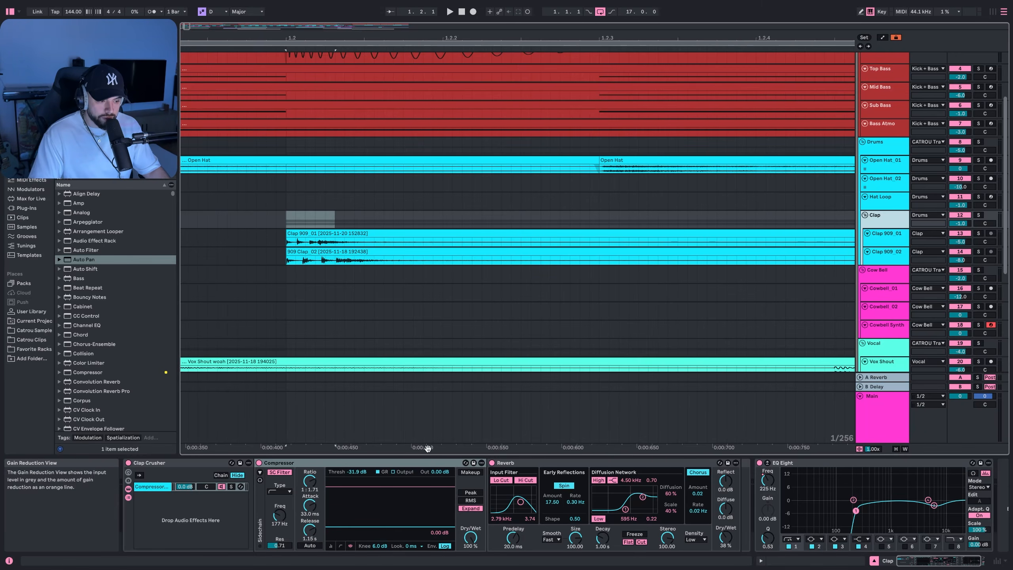
{"action": "left_click", "coordinate": [259, 463]}
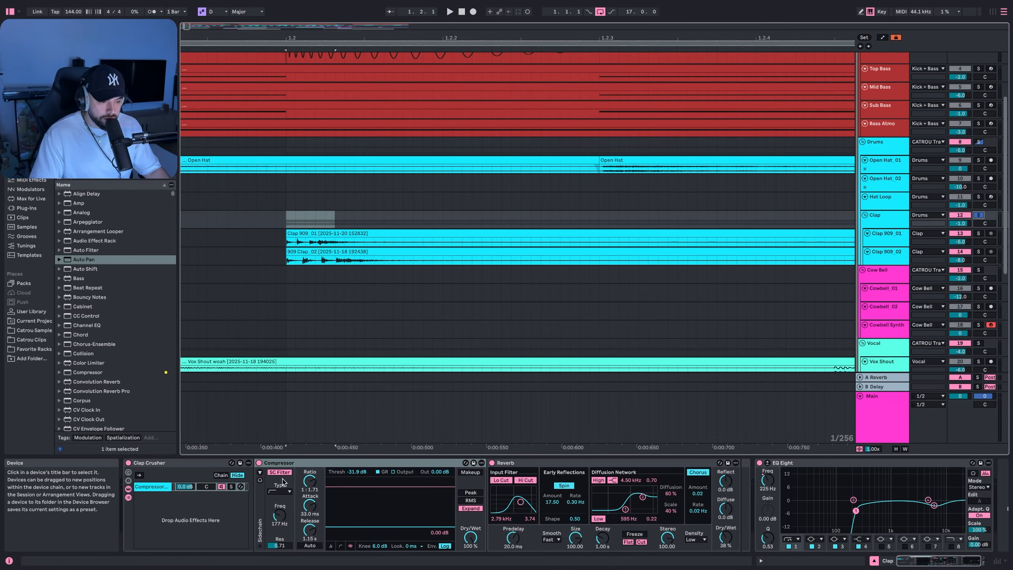
{"action": "left_click", "coordinate": [259, 463]}
{"action": "key", "text": "space"}
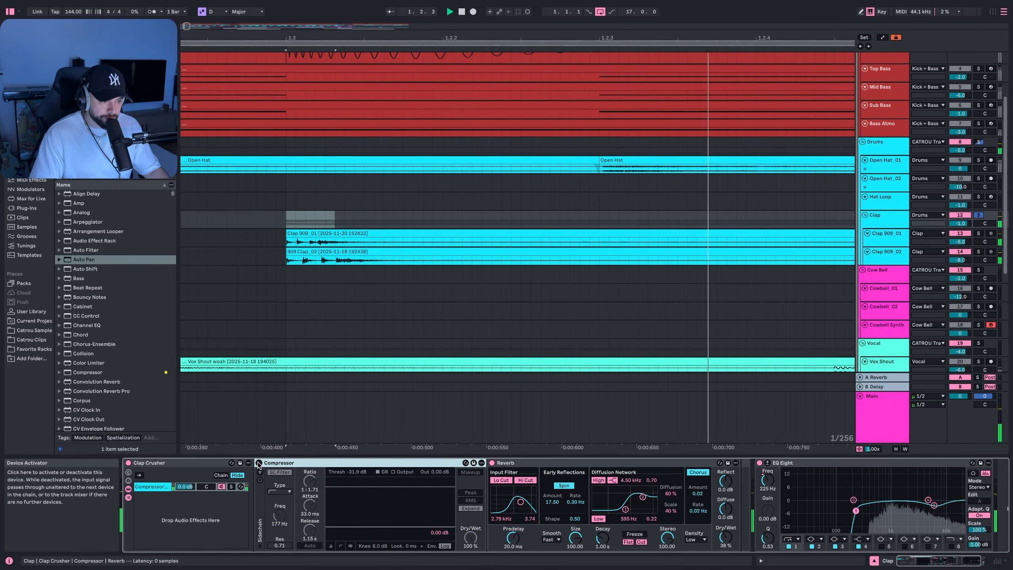
Reactivate the Clap group's Compressor and replay the soloed claps from 1.2.1.
{"action": "left_click", "coordinate": [259, 463]}
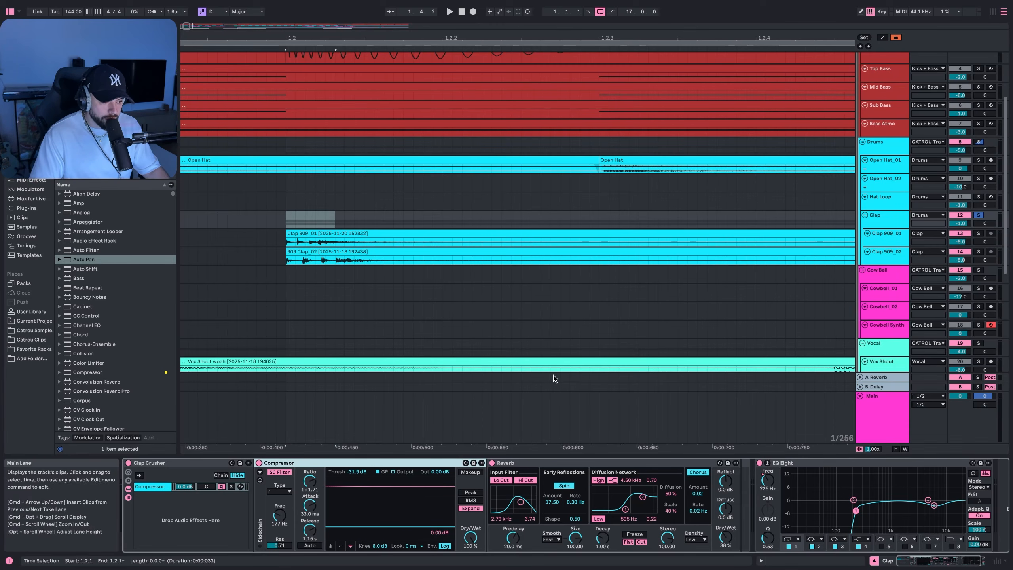
{"action": "key", "text": "space"}
{"action": "key", "text": "space"}
Examine the Reverb and EQ Eight devices in the Clap group's effect chain alongside the first clap clips.
{"action": "scroll", "coordinate": [311, 275], "scroll_direction": "right", "scroll_amount": 1}
{"action": "scroll", "coordinate": [310, 272], "scroll_direction": "right", "scroll_amount": 3}
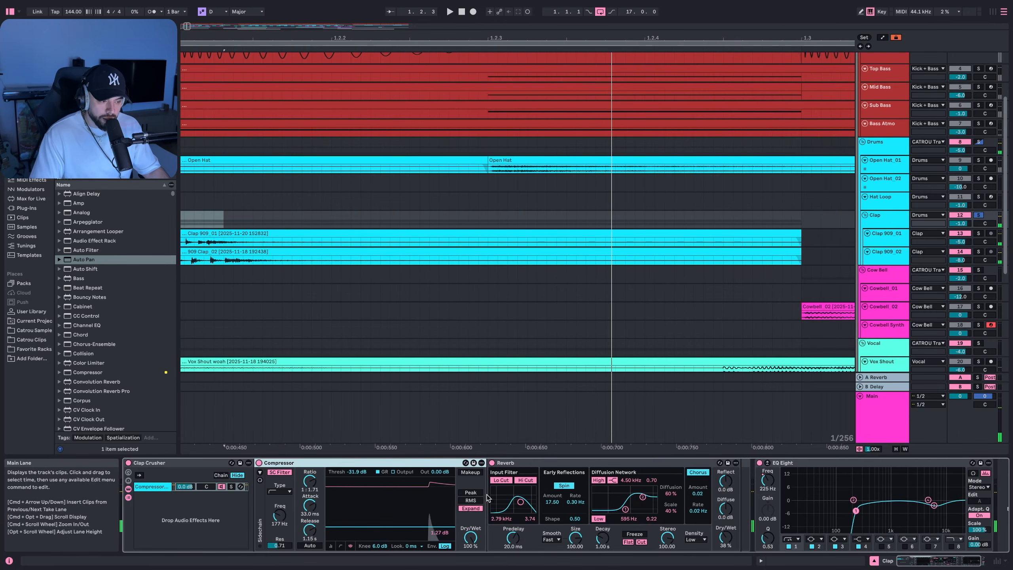
{"action": "left_click", "coordinate": [540, 462]}
{"action": "scroll", "coordinate": [227, 390], "scroll_direction": "left", "scroll_amount": 2}
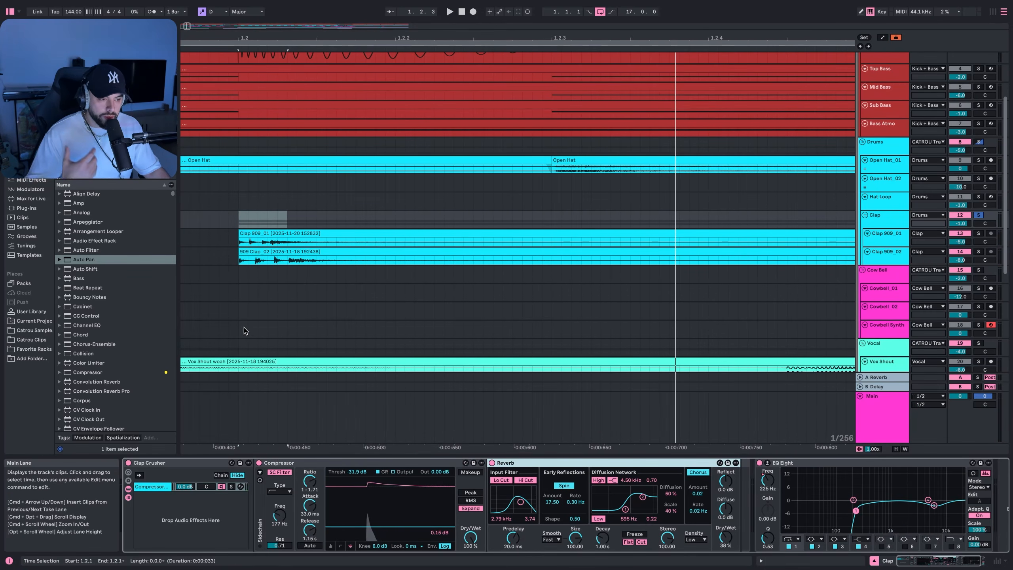
{"action": "scroll", "coordinate": [261, 314], "scroll_direction": "right", "scroll_amount": 4}
{"action": "scroll", "coordinate": [260, 303], "scroll_direction": "down", "scroll_amount": 2}
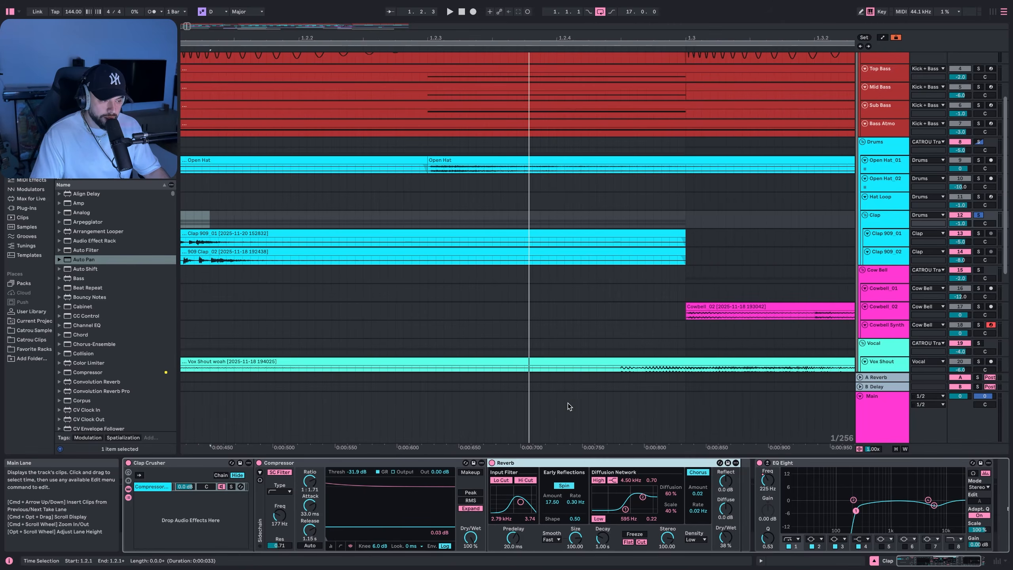
{"action": "scroll", "coordinate": [568, 405], "scroll_direction": "left", "scroll_amount": 2}
{"action": "left_click", "coordinate": [903, 492]}
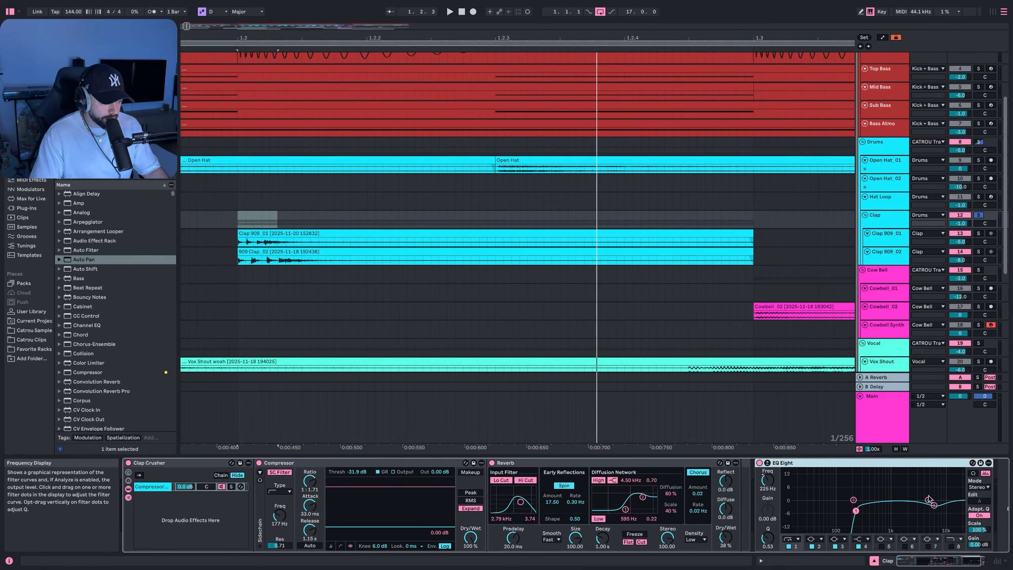
Show the Drums group's effect chain and set the playback start to 1.1.1.
{"action": "scroll", "coordinate": [361, 273], "scroll_direction": "down", "scroll_amount": 10}
{"action": "scroll", "coordinate": [887, 248], "scroll_direction": "down", "scroll_amount": 1}
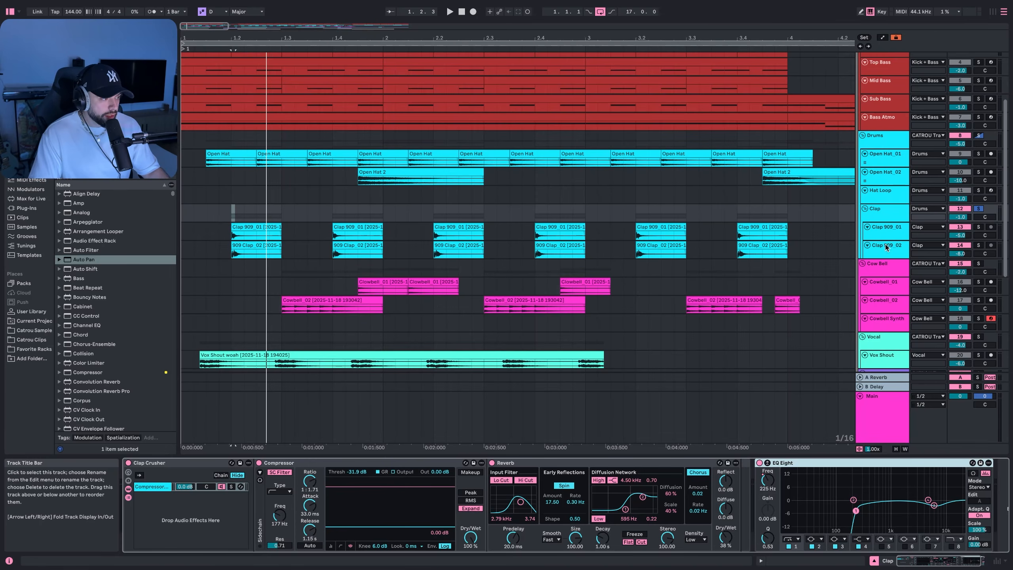
{"action": "left_click", "coordinate": [885, 136]}
{"action": "scroll", "coordinate": [593, 218], "scroll_direction": "up", "scroll_amount": 4}
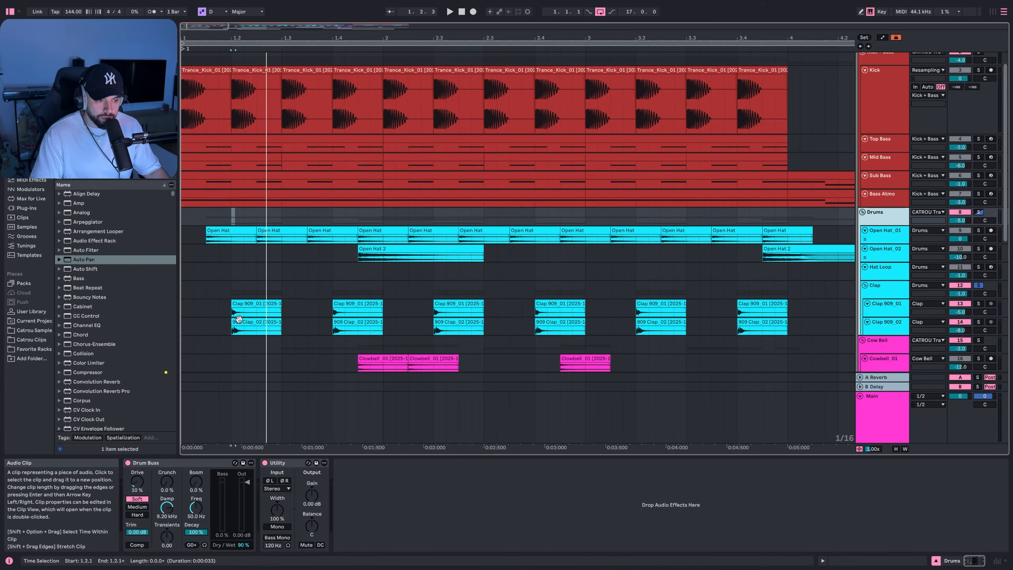
{"action": "left_click", "coordinate": [185, 238]}
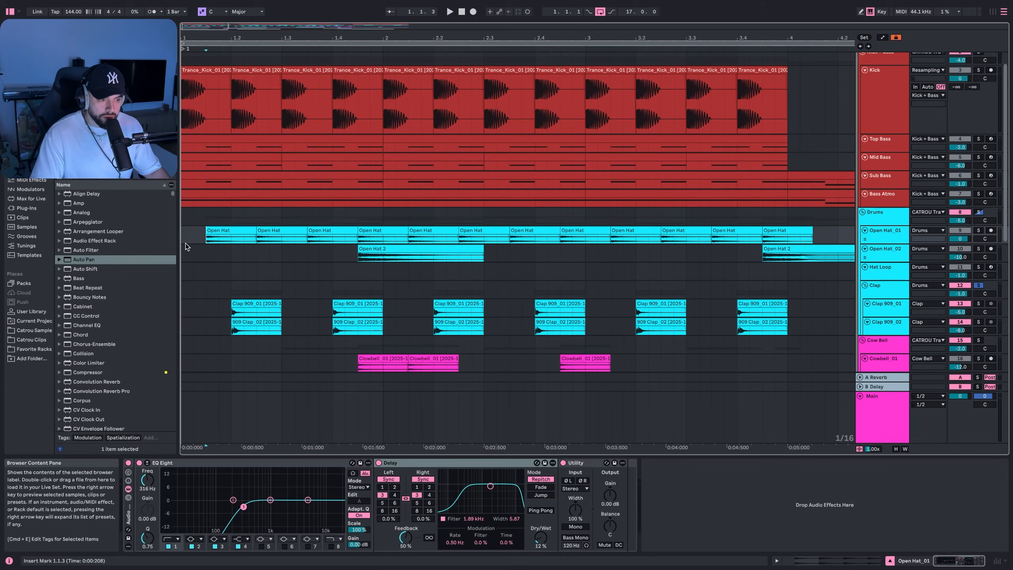
{"action": "left_click", "coordinate": [878, 214]}
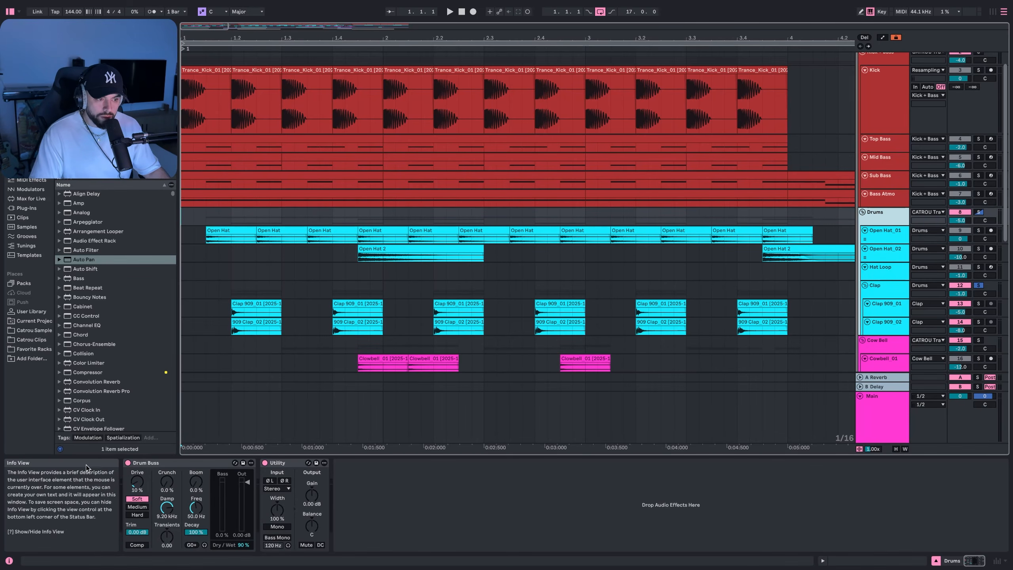
Play the full mix from 1.1.1 with the Drums group's Drum Buss bypassed, and again with it active.
{"action": "left_click", "coordinate": [129, 463]}
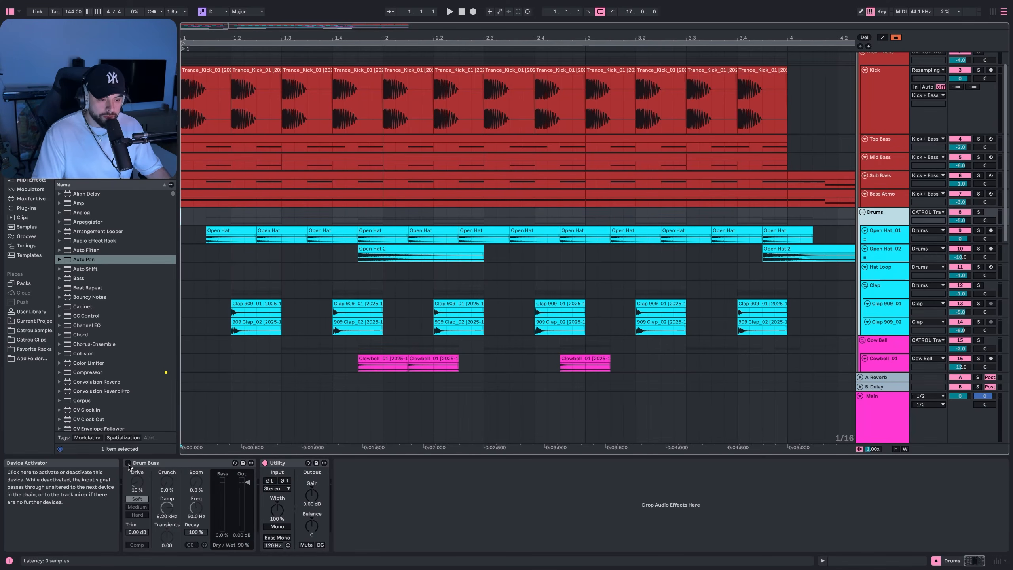
{"action": "key", "text": "space"}
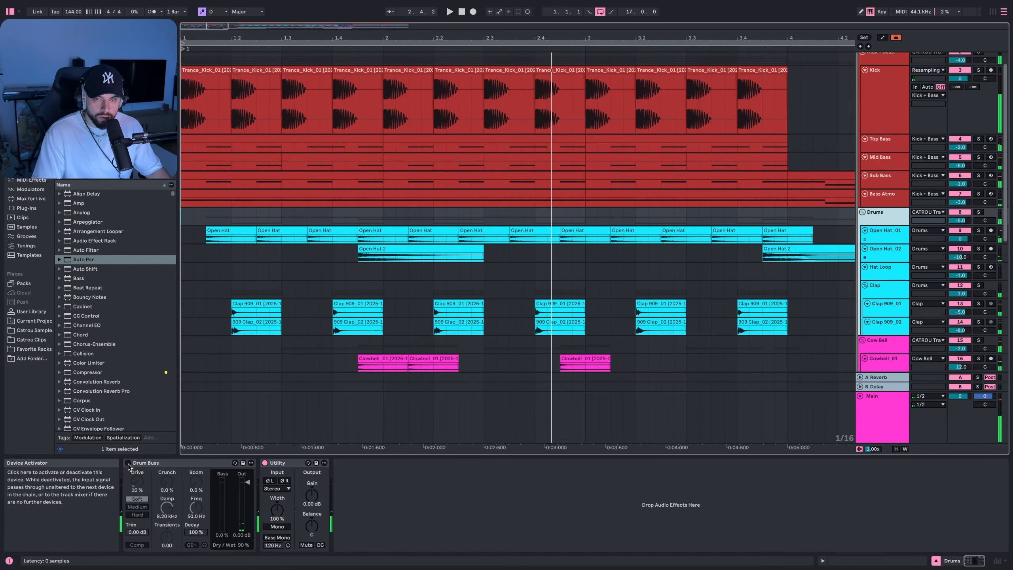
{"action": "left_click", "coordinate": [128, 463]}
{"action": "key", "text": "space"}
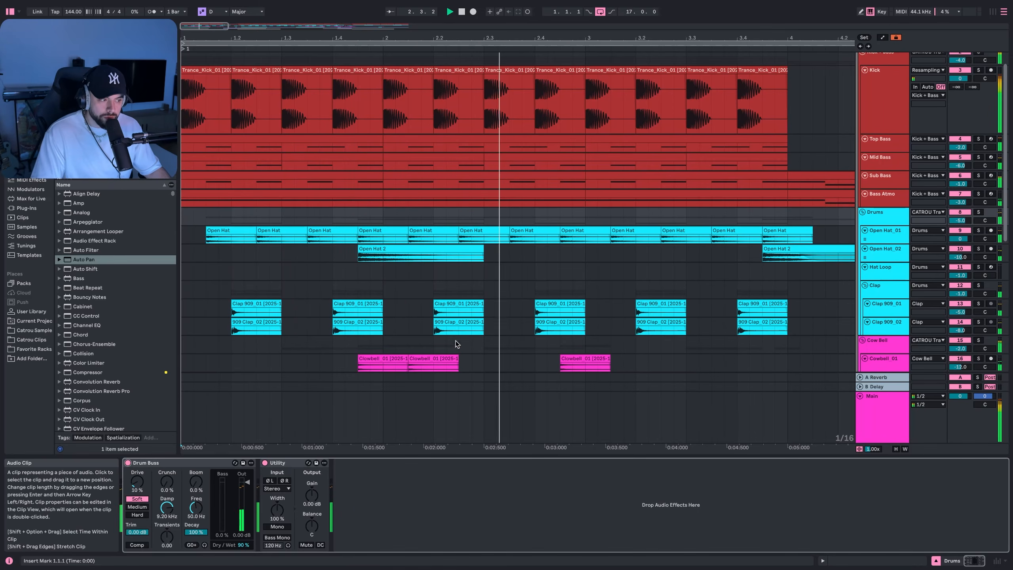
{"action": "left_click", "coordinate": [128, 463]}
{"action": "left_click", "coordinate": [128, 463]}
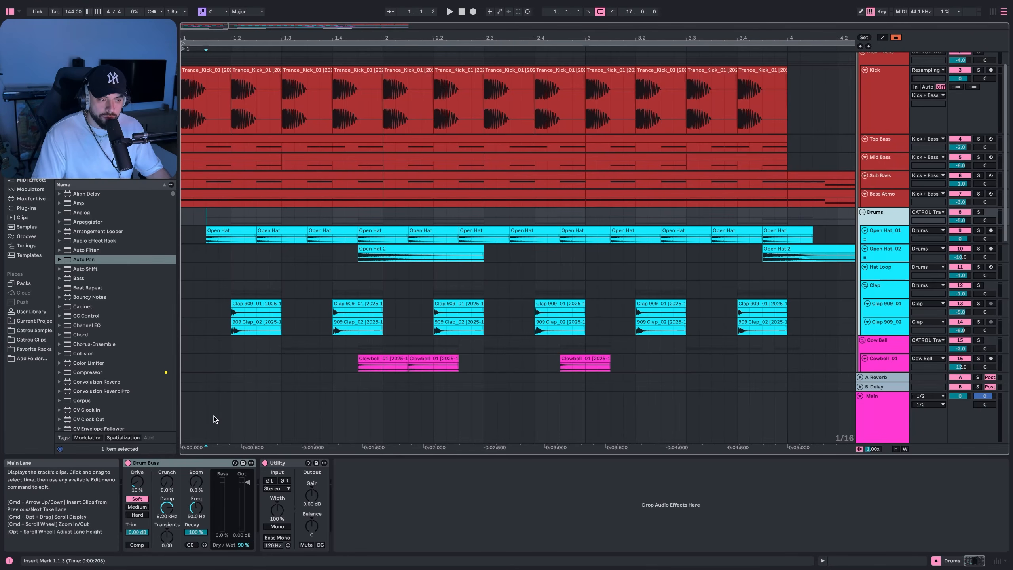
Show the Cow Bell group's devices, and select the first Cowbell_02 clip at 1.3.1 to view that track's effect chain.
{"action": "key", "text": "w"}
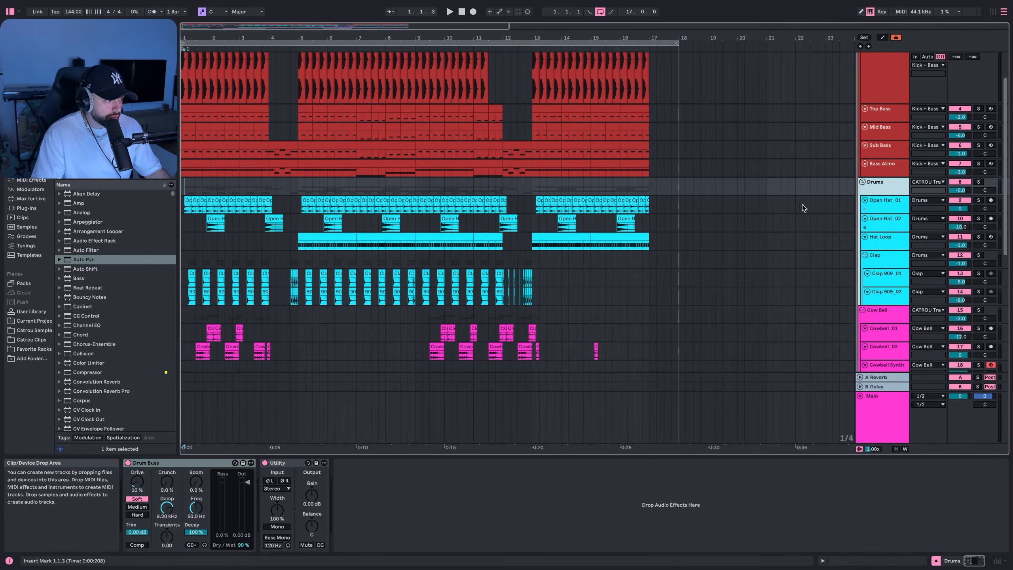
{"action": "scroll", "coordinate": [863, 187], "scroll_direction": "down", "scroll_amount": 5}
{"action": "left_click", "coordinate": [868, 186]}
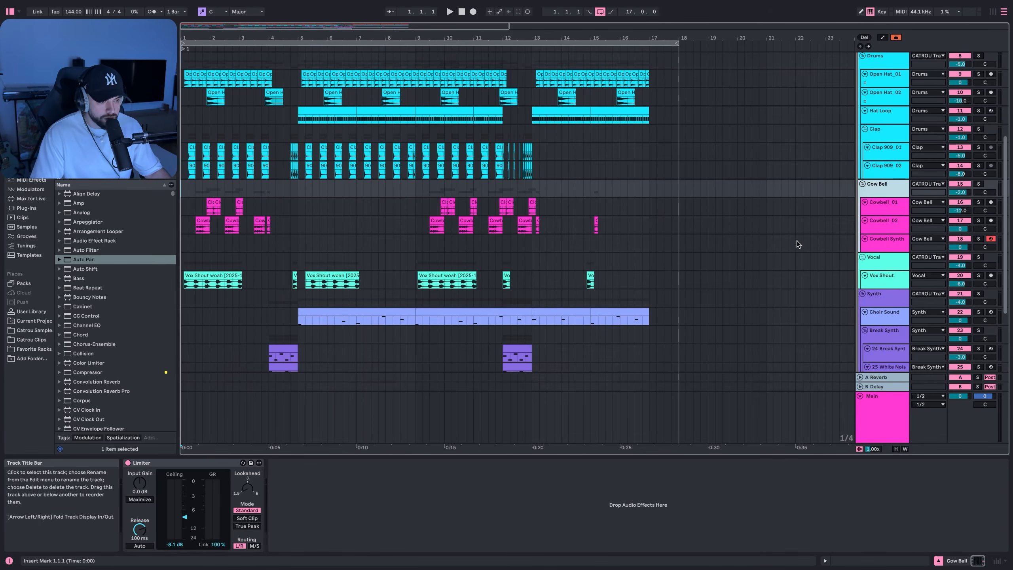
{"action": "scroll", "coordinate": [873, 220], "scroll_direction": "down", "scroll_amount": 3}
{"action": "scroll", "coordinate": [341, 190], "scroll_direction": "up", "scroll_amount": 1}
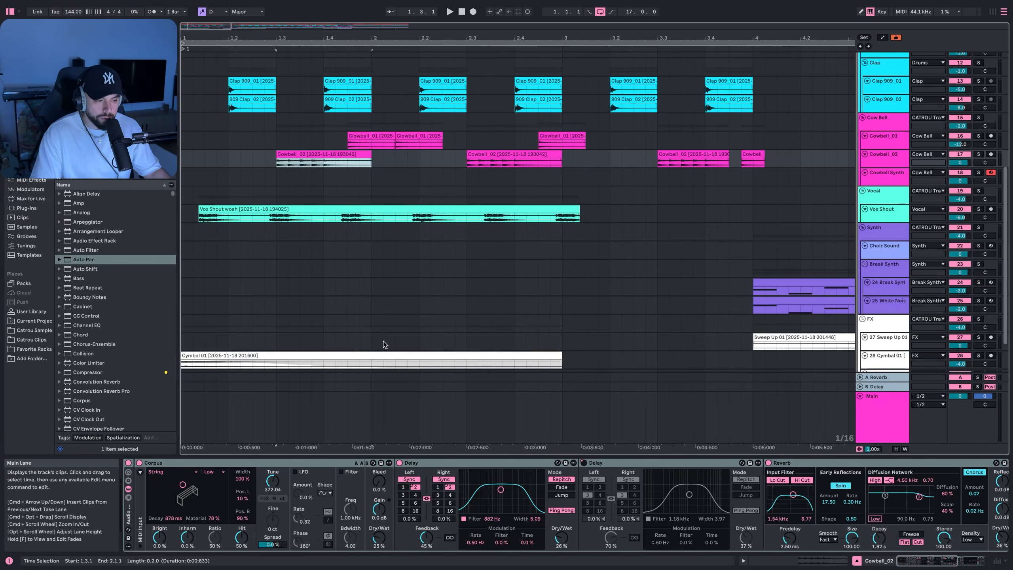
{"action": "scroll", "coordinate": [411, 353], "scroll_direction": "right", "scroll_amount": 3}
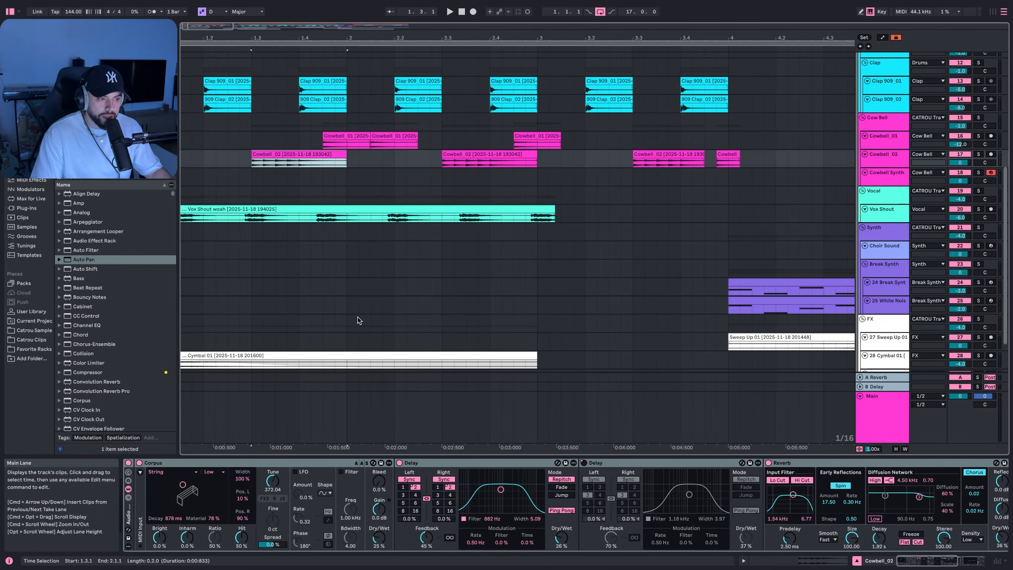
{"action": "scroll", "coordinate": [345, 314], "scroll_direction": "down", "scroll_amount": 8}
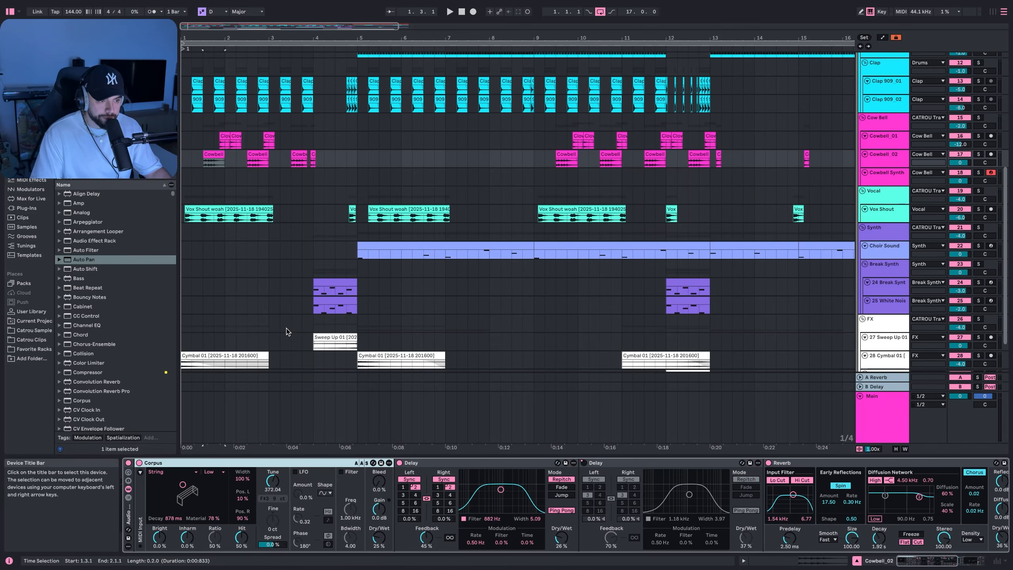
Solo Cowbell_02 and play it from 1.3.1 with Corpus bypassed, reactivating Corpus during playback.
{"action": "key", "text": "0"}
{"action": "scroll", "coordinate": [247, 165], "scroll_direction": "up", "scroll_amount": 8}
{"action": "left_click", "coordinate": [248, 164]}
{"action": "left_click", "coordinate": [978, 154]}
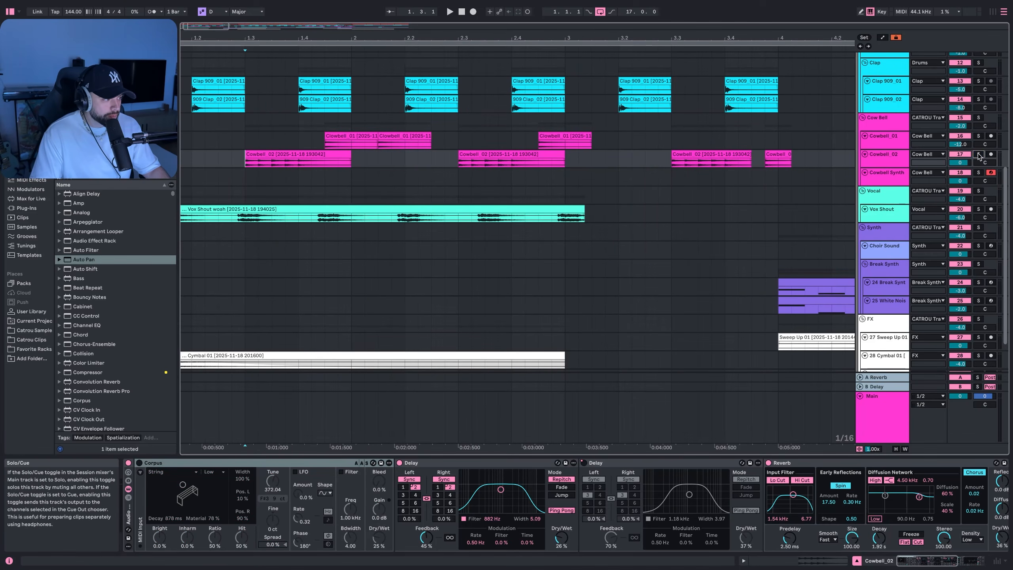
{"action": "key", "text": "space"}
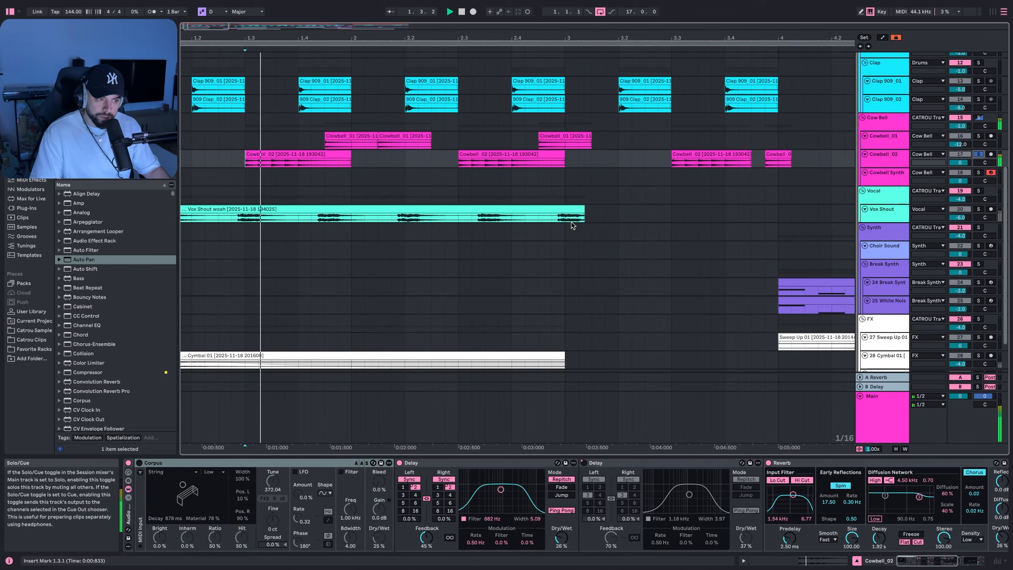
{"action": "left_click", "coordinate": [139, 463]}
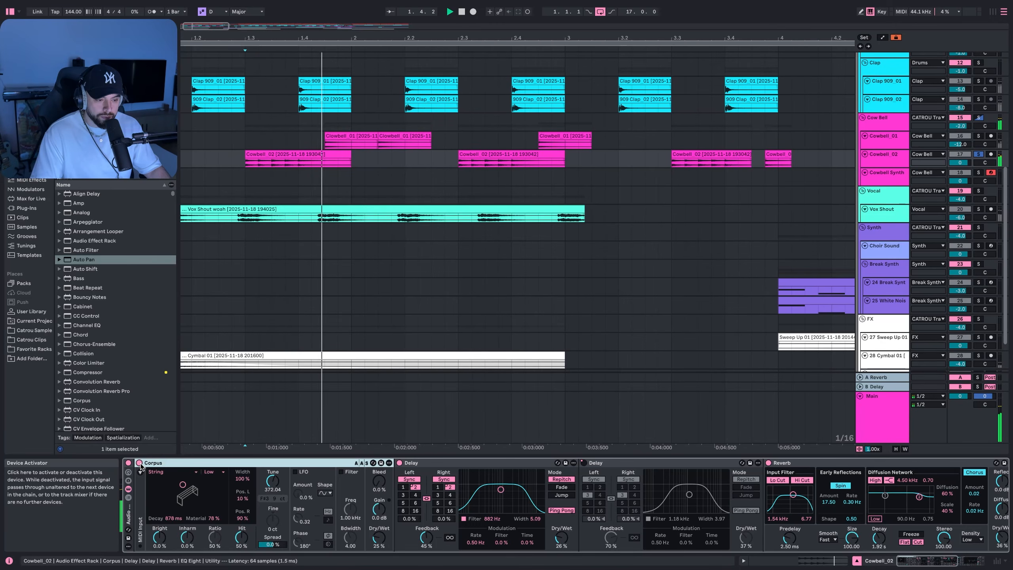
Stop playback and examine the rest of Cowbell_02's effect chain, from Corpus through Delay, Reverb and EQ Eight.
{"action": "key", "text": "space"}
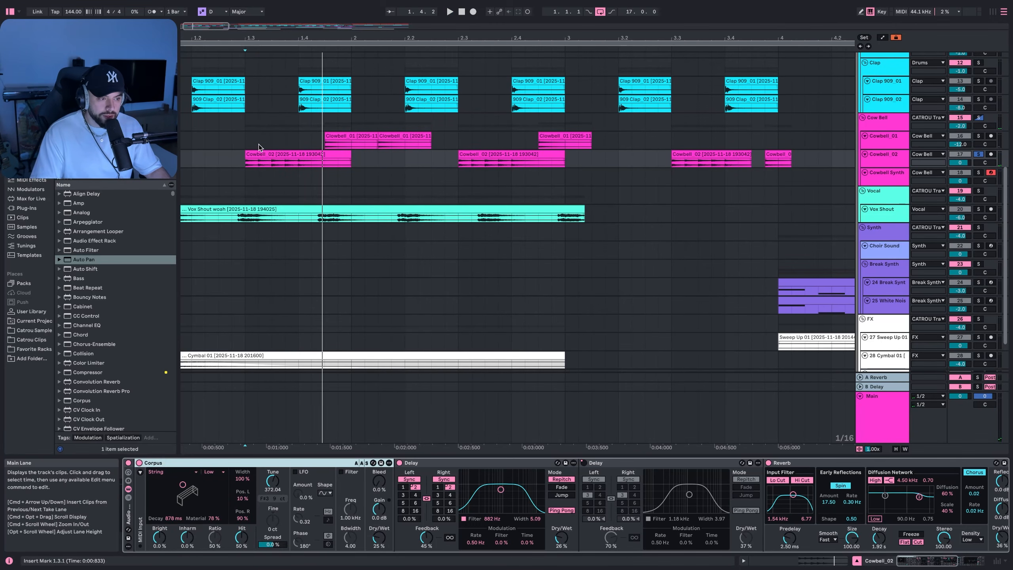
{"action": "left_click", "coordinate": [259, 156]}
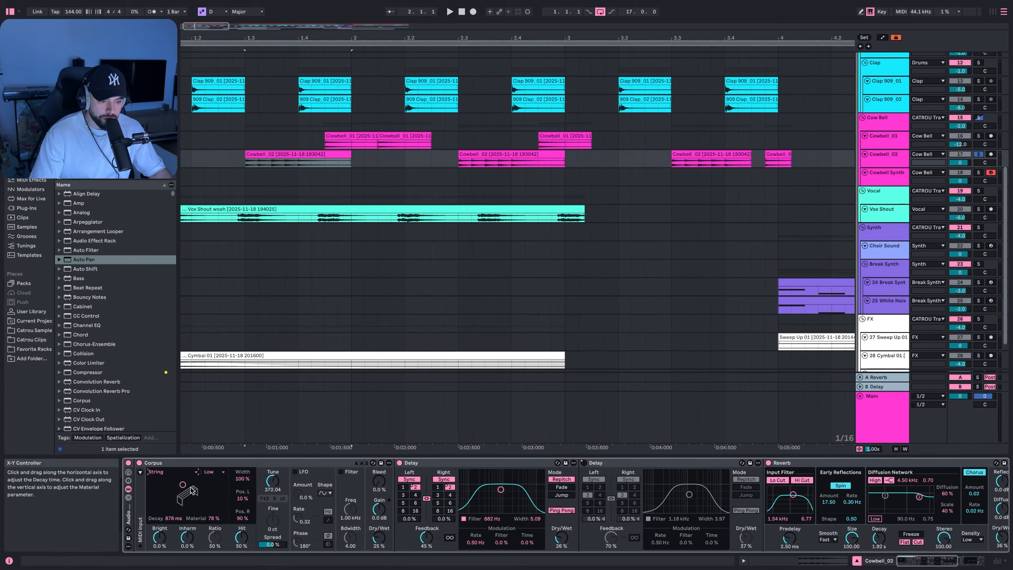
{"action": "scroll", "coordinate": [279, 495], "scroll_direction": "right", "scroll_amount": 6}
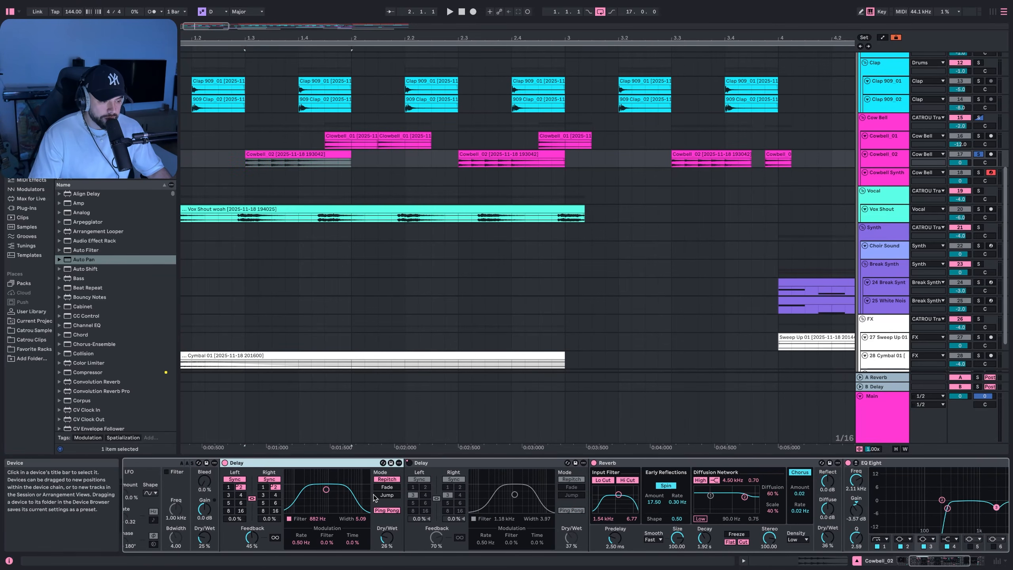
{"action": "left_click", "coordinate": [417, 463]}
{"action": "scroll", "coordinate": [417, 467], "scroll_direction": "right", "scroll_amount": 5}
{"action": "left_click", "coordinate": [417, 464]}
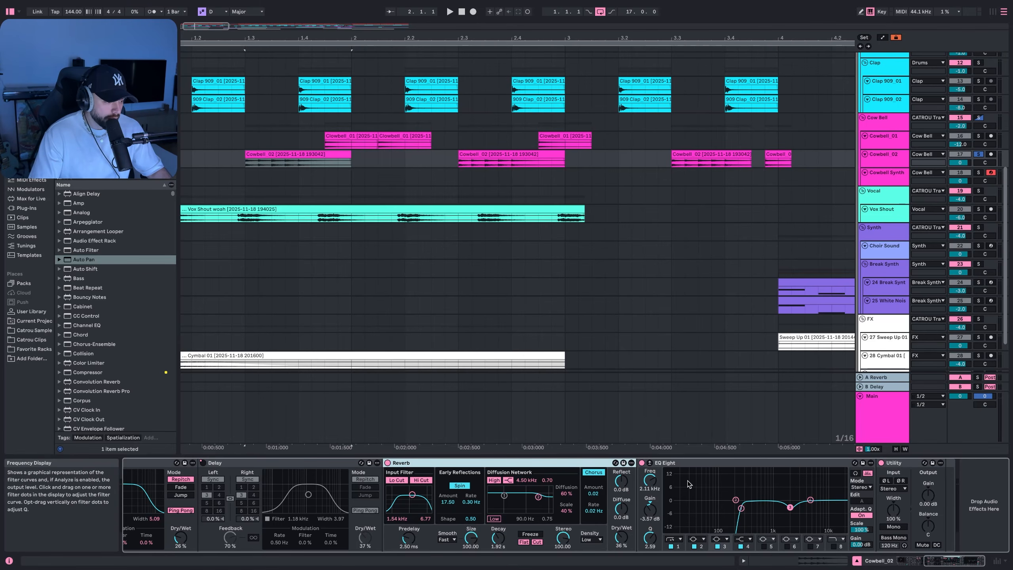
{"action": "left_click", "coordinate": [675, 476]}
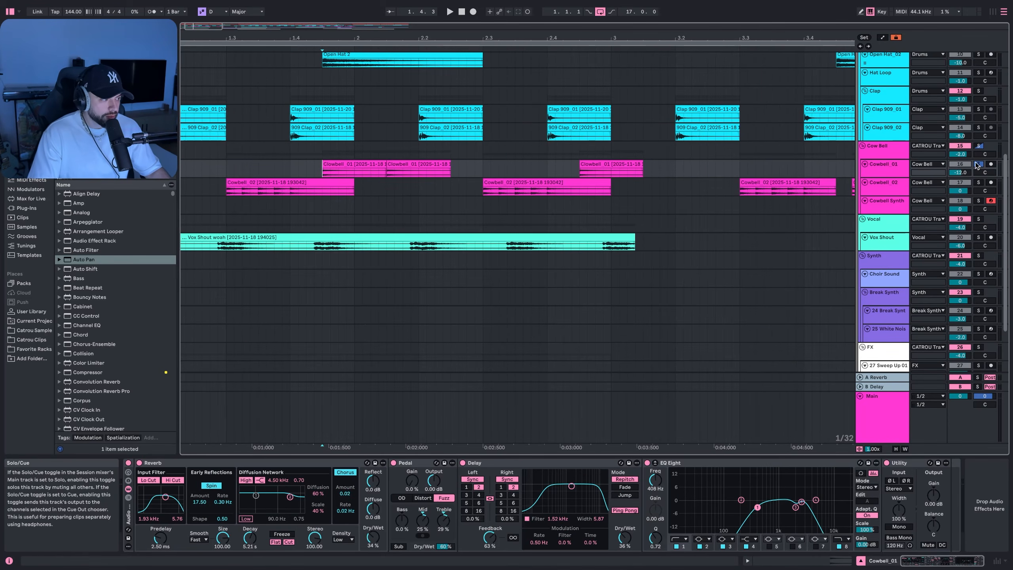
Play Cowbell_01 soloed from 1.4.3, and the whole Cow Bell group soloed from 1.3.1.
{"action": "key", "text": "space"}
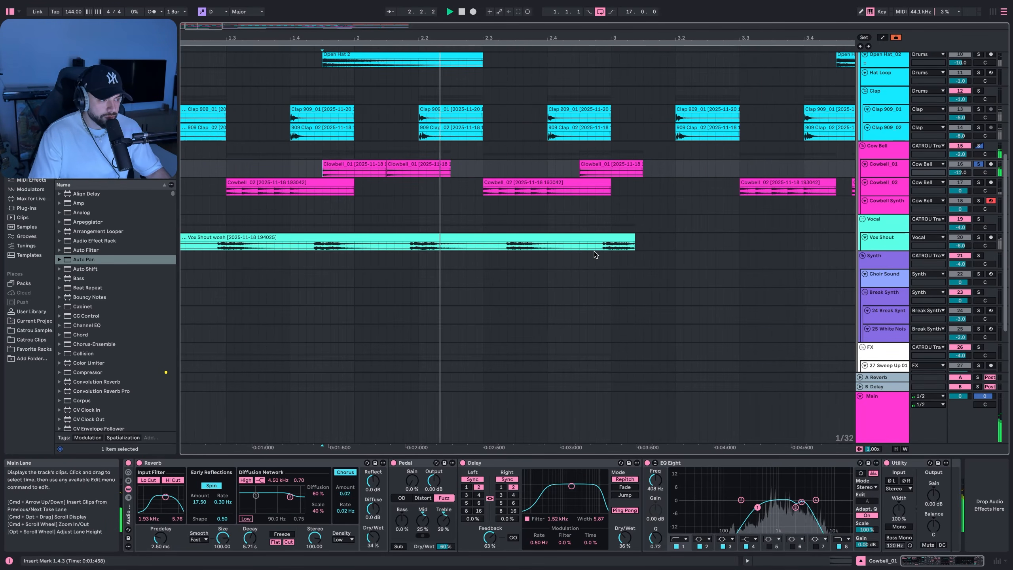
{"action": "key", "text": "space"}
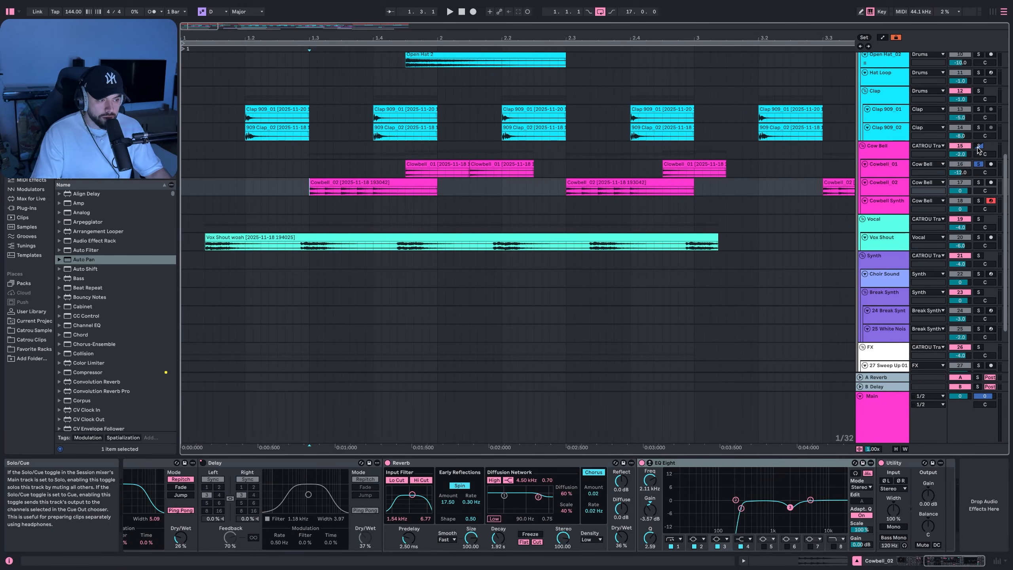
{"action": "left_click", "coordinate": [978, 146]}
{"action": "key", "text": "space"}
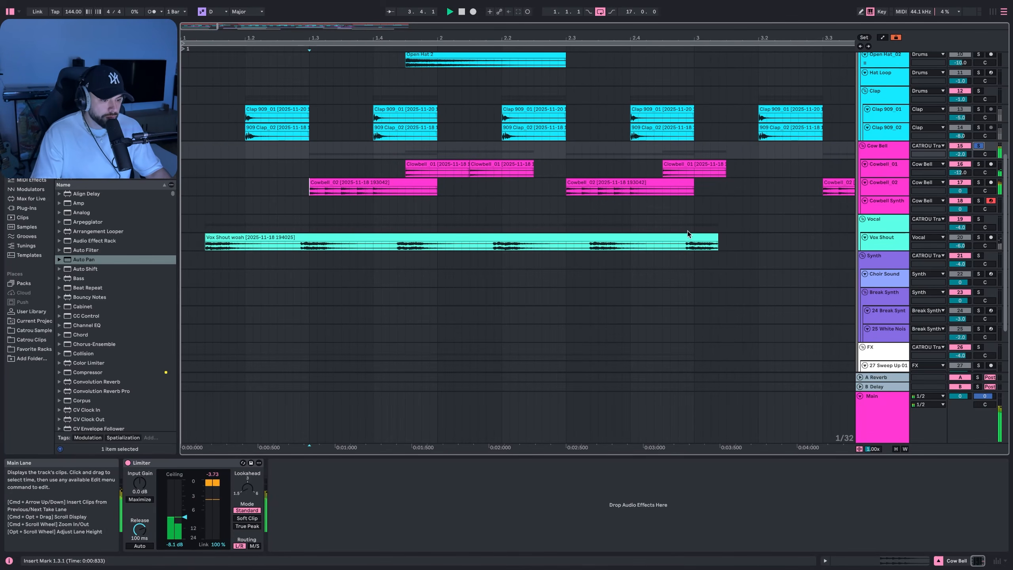
{"action": "scroll", "coordinate": [668, 251], "scroll_direction": "right", "scroll_amount": 5}
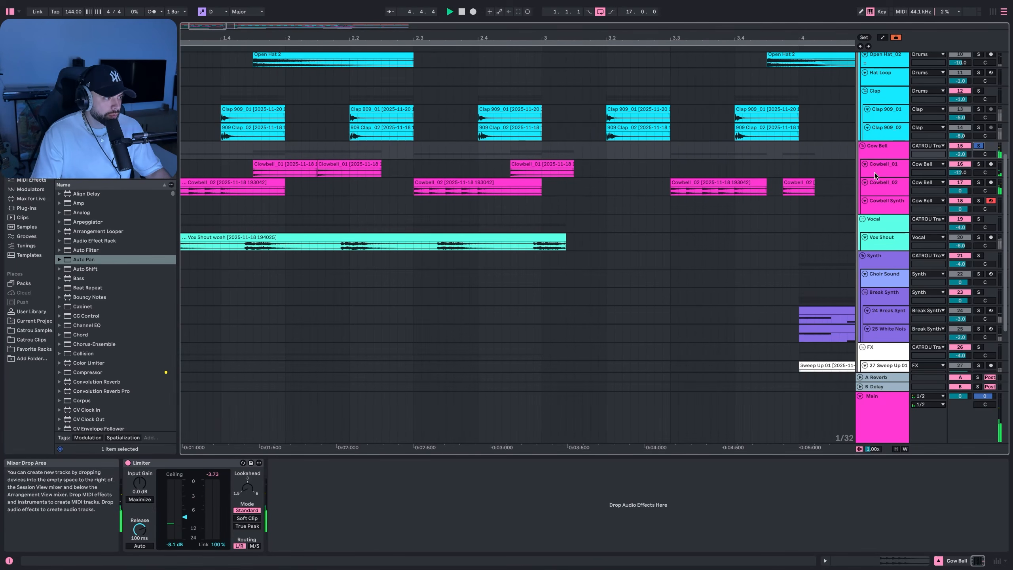
{"action": "scroll", "coordinate": [728, 219], "scroll_direction": "left", "scroll_amount": 1}
{"action": "scroll", "coordinate": [728, 219], "scroll_direction": "left", "scroll_amount": 3}
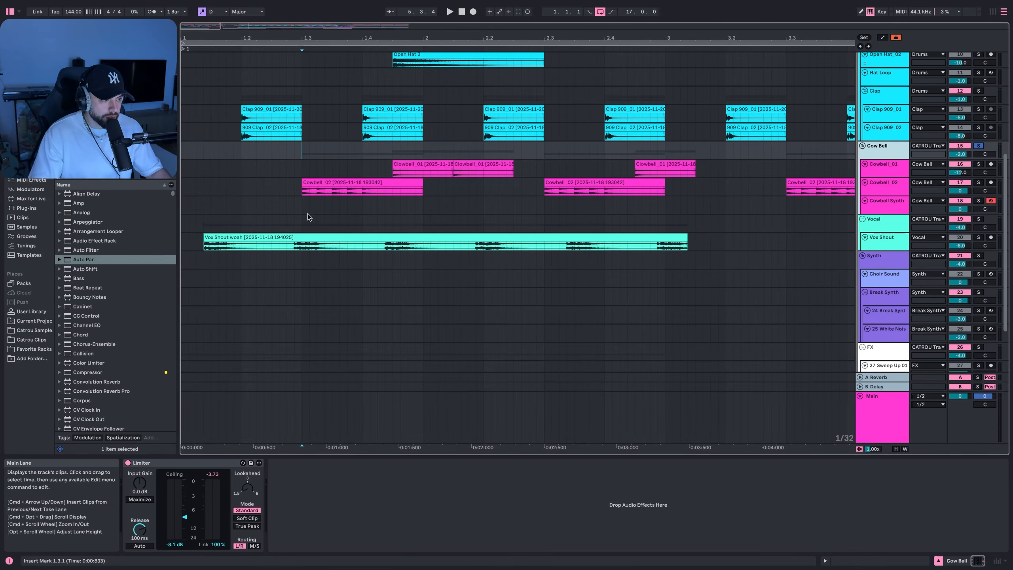
Insert an empty MIDI clip on the Cowbell Synth track from 1.3.1 to 2.1.1 and solo that track.
{"action": "scroll", "coordinate": [308, 218], "scroll_direction": "down", "scroll_amount": 1}
{"action": "scroll", "coordinate": [308, 218], "scroll_direction": "up", "scroll_amount": 2}
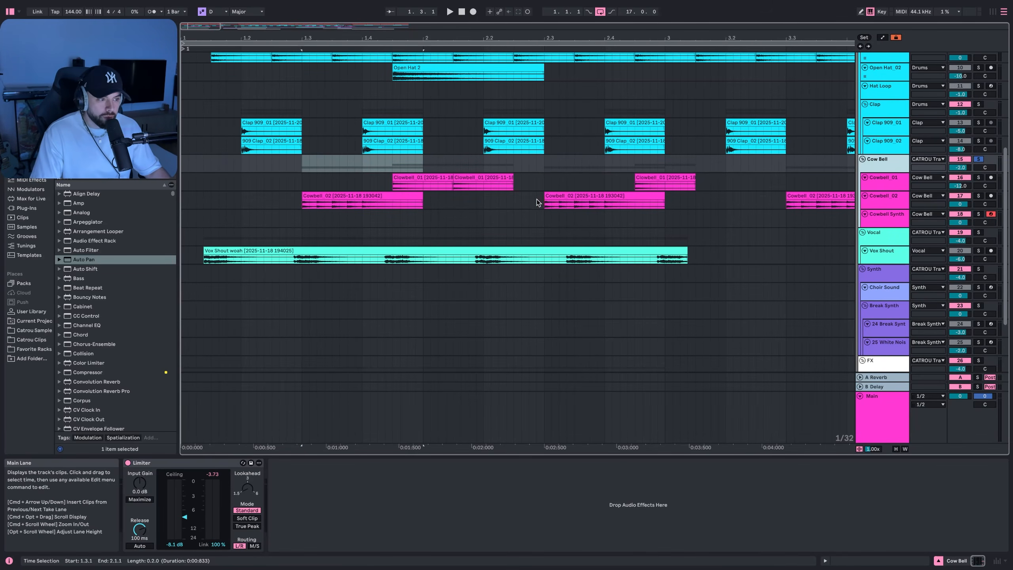
{"action": "left_click", "coordinate": [870, 226]}
{"action": "left_click_drag", "start_coordinate": [302, 222], "coordinate": [425, 220]}
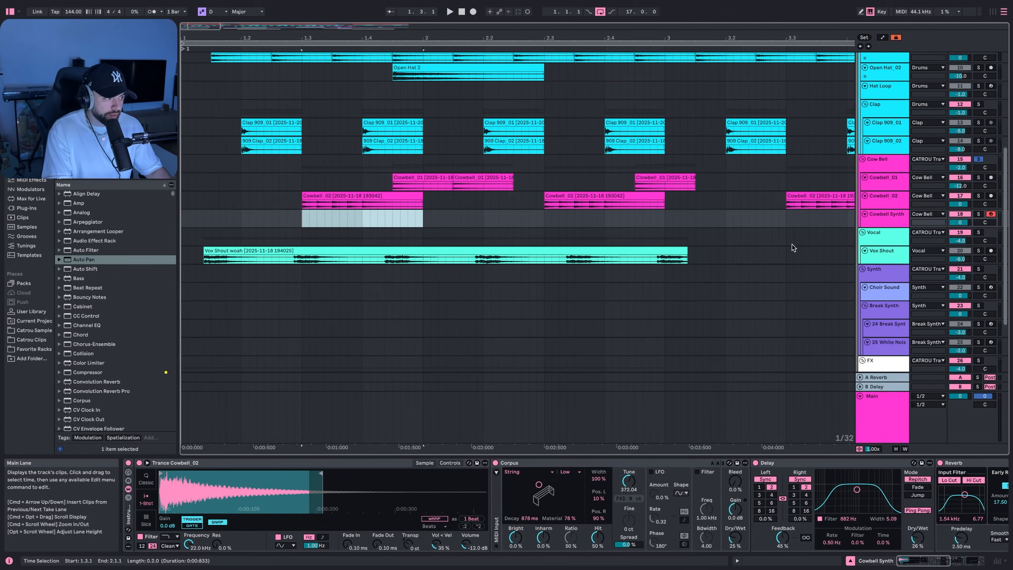
{"action": "key", "text": "super+shift+m"}
{"action": "scroll", "coordinate": [965, 145], "scroll_direction": "down", "scroll_amount": 10}
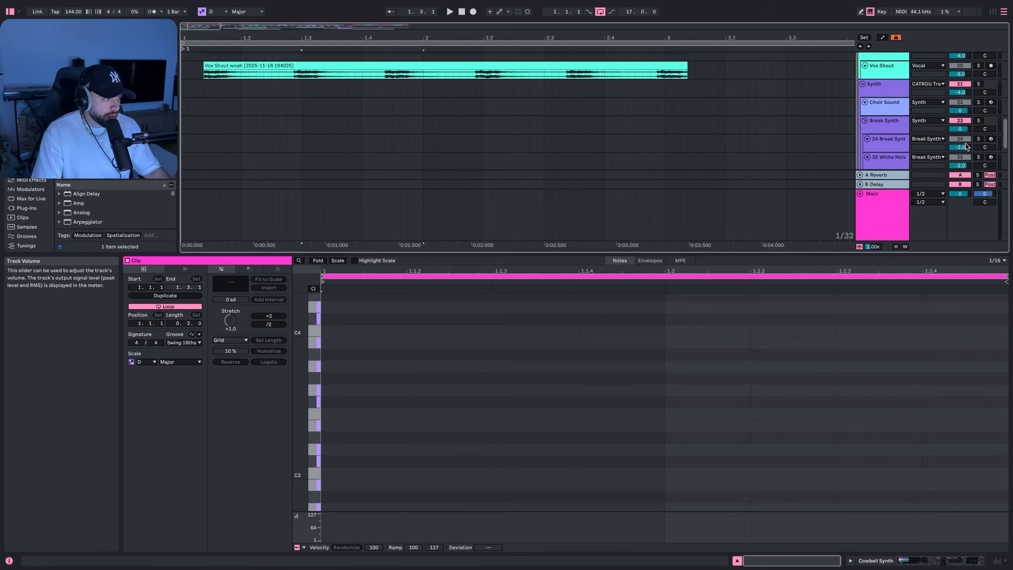
{"action": "scroll", "coordinate": [965, 145], "scroll_direction": "up", "scroll_amount": 10}
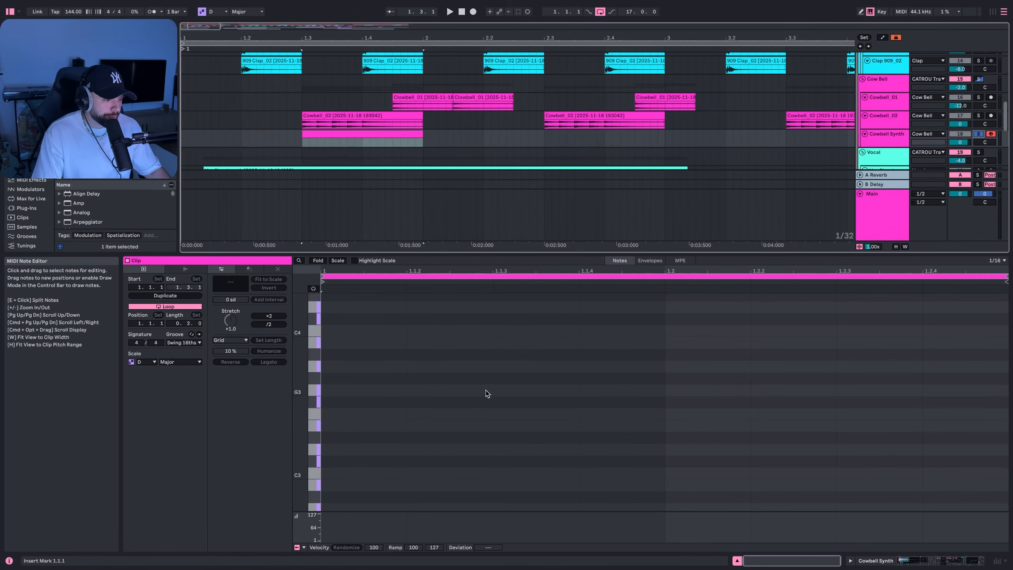
Enter 1/16 notes C#2 at 1.1.1, F#2 at 1.1.3, D#2 at 1.1.4, G#1 at 1.2.2 and A#1 at 1.2.4 while playing the clip.
{"action": "scroll", "coordinate": [384, 463], "scroll_direction": "down", "scroll_amount": 3}
{"action": "scroll", "coordinate": [360, 482], "scroll_direction": "down", "scroll_amount": 4}
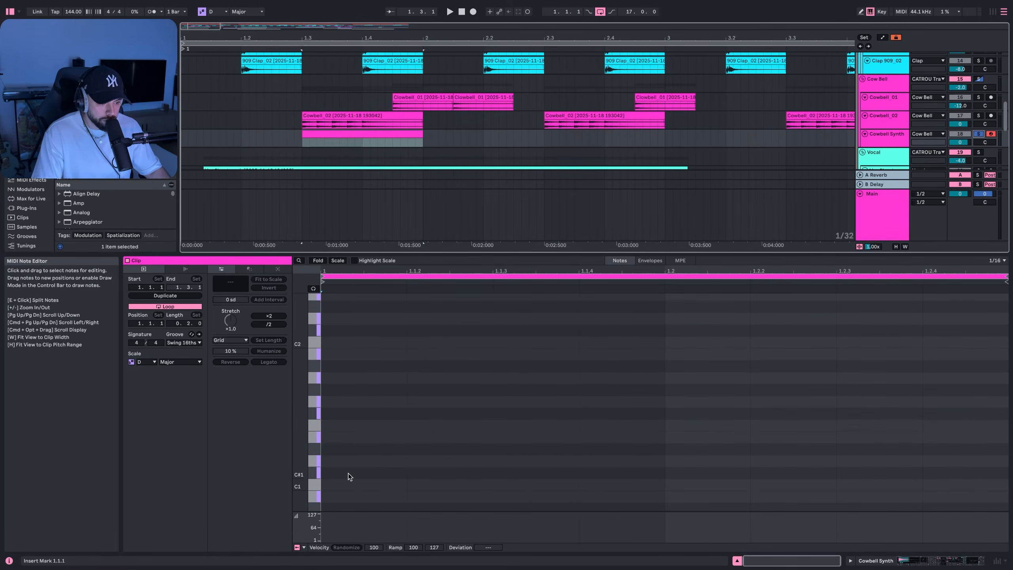
{"action": "double_click", "coordinate": [350, 333]}
{"action": "scroll", "coordinate": [483, 351], "scroll_direction": "up", "scroll_amount": 2}
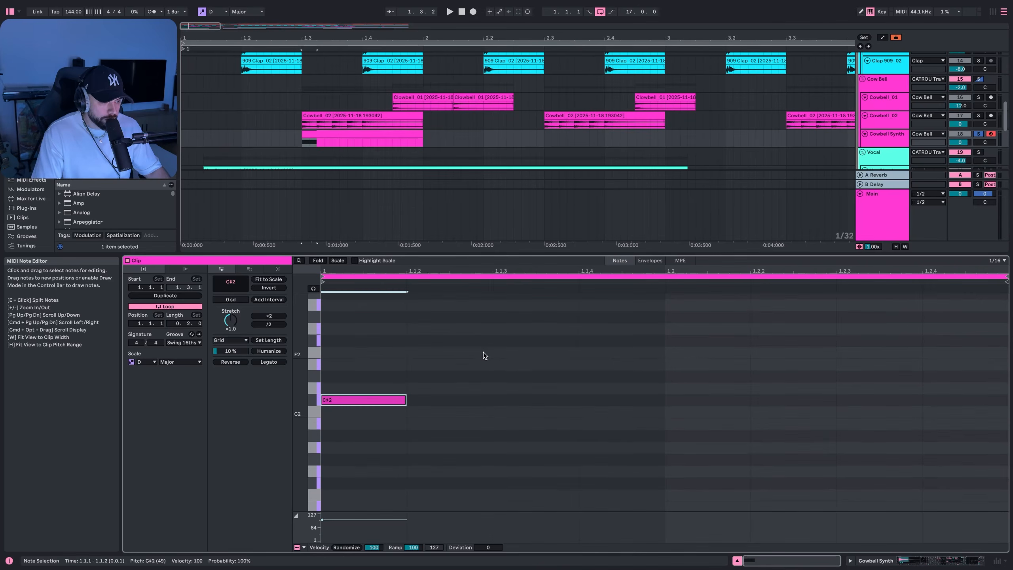
{"action": "double_click", "coordinate": [521, 340]}
{"action": "key", "text": "space"}
{"action": "double_click", "coordinate": [629, 375]}
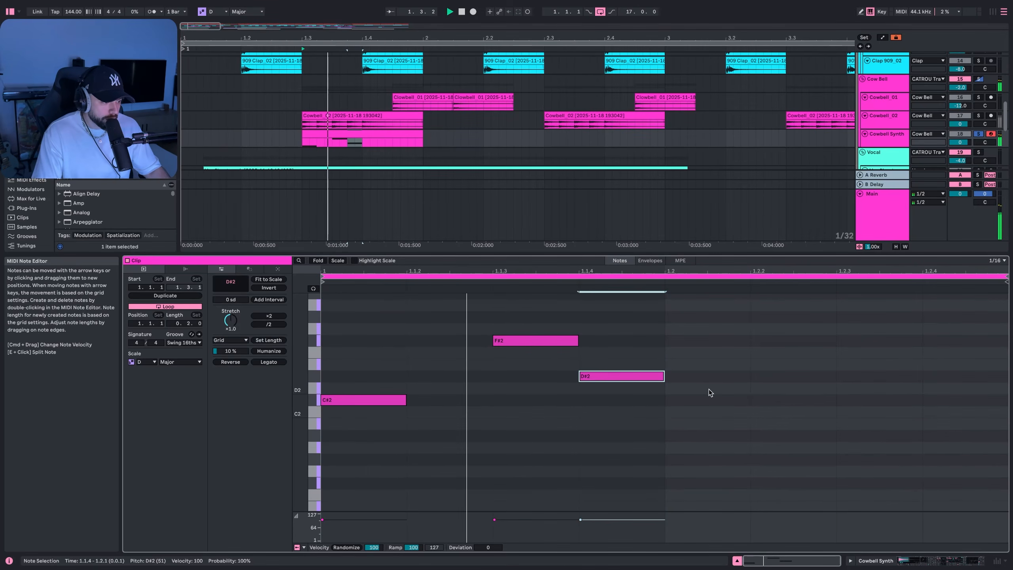
{"action": "double_click", "coordinate": [762, 460]}
{"action": "left_click", "coordinate": [932, 403]}
{"action": "double_click", "coordinate": [952, 374]}
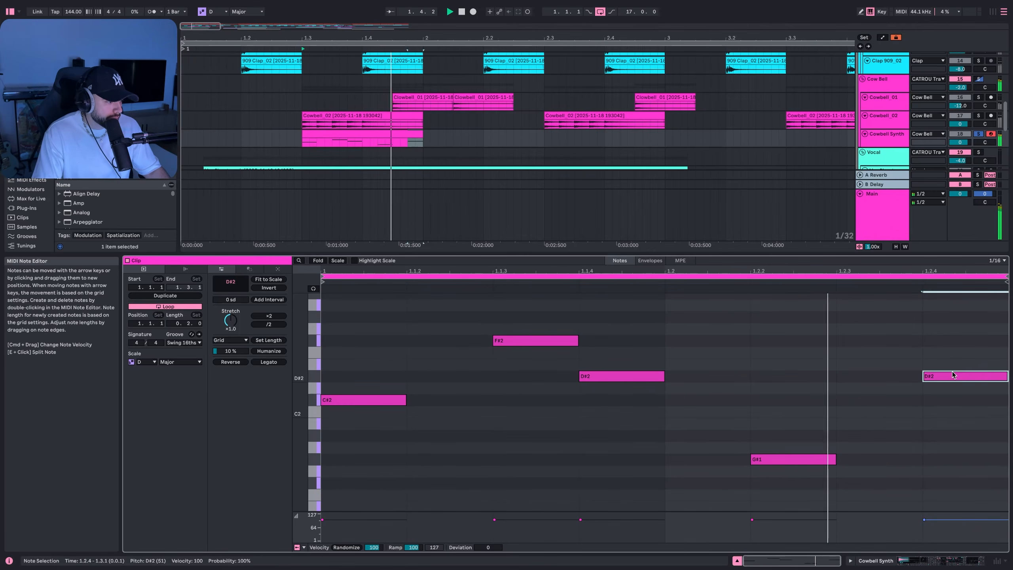
{"action": "left_click_drag", "start_coordinate": [940, 375], "coordinate": [949, 434]}
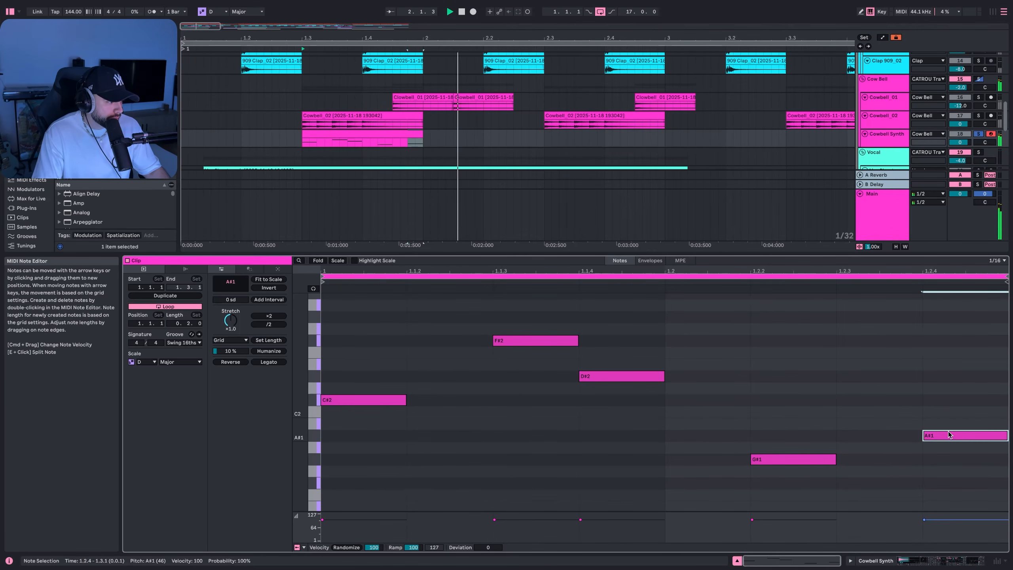
Add an F#1 note at 1.1.2 and a D#2 note at 1.2.3 to the cowbell pattern while auditioning it.
{"action": "key", "text": "space"}
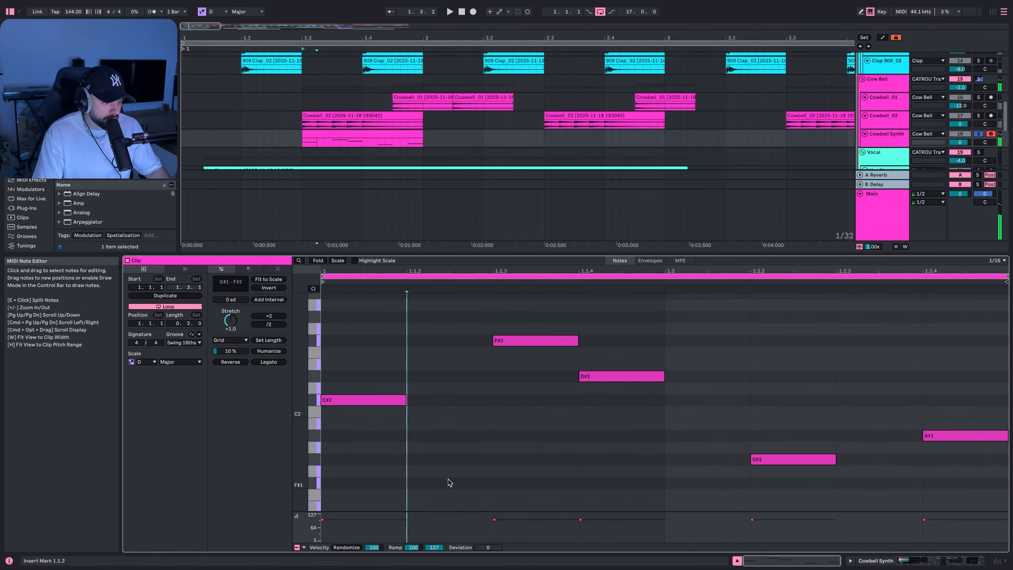
{"action": "double_click", "coordinate": [448, 482]}
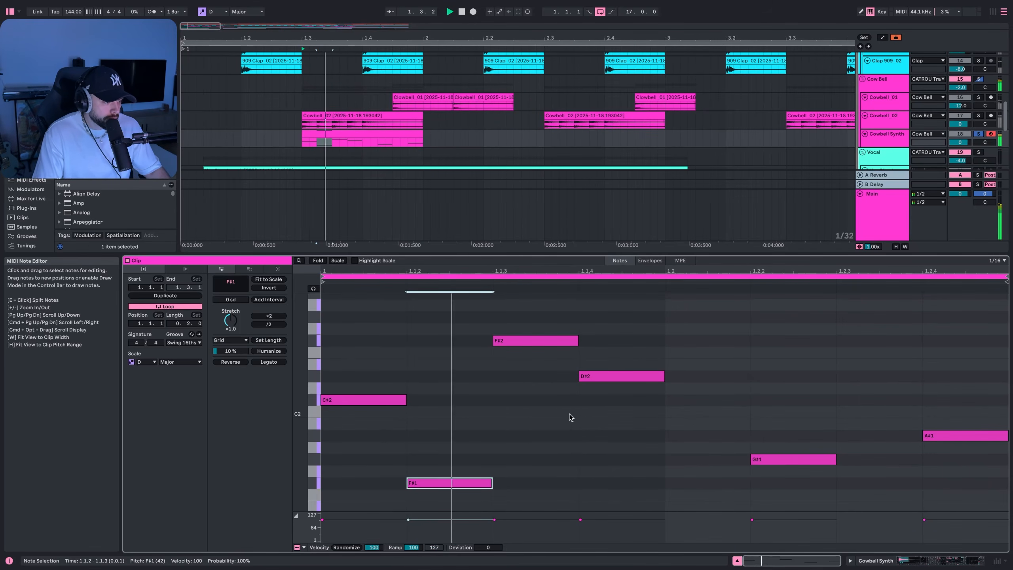
{"action": "double_click", "coordinate": [890, 376]}
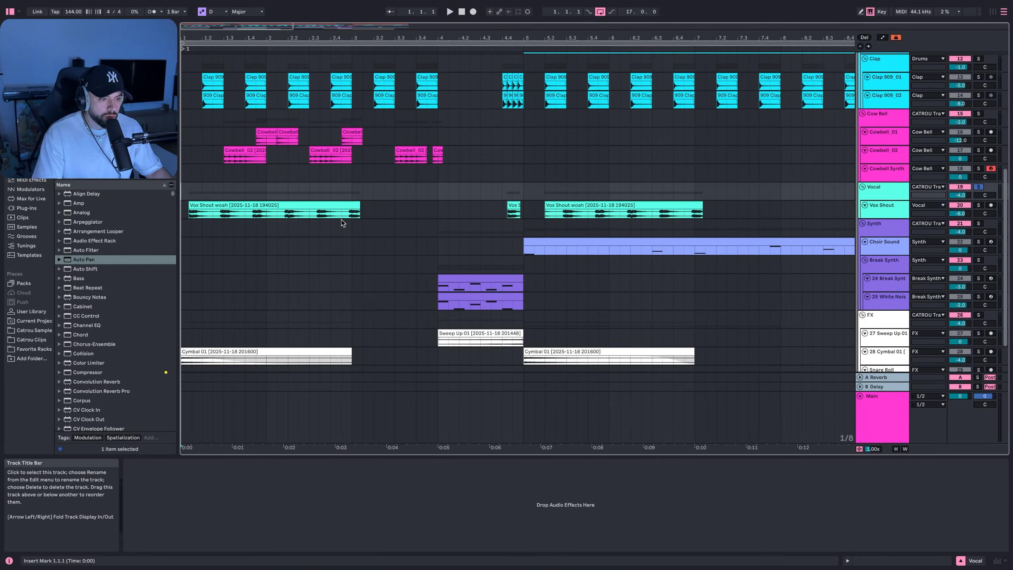
Show the Vox Shout track's devices and play the soloed Vocal group from 1.1.1.
{"action": "left_click", "coordinate": [182, 213]}
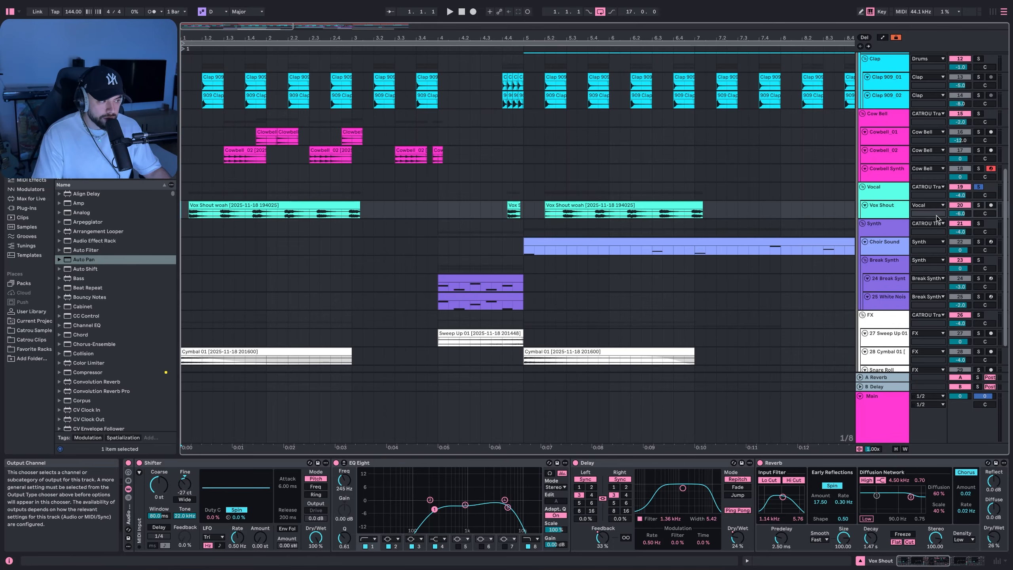
{"action": "key", "text": "space"}
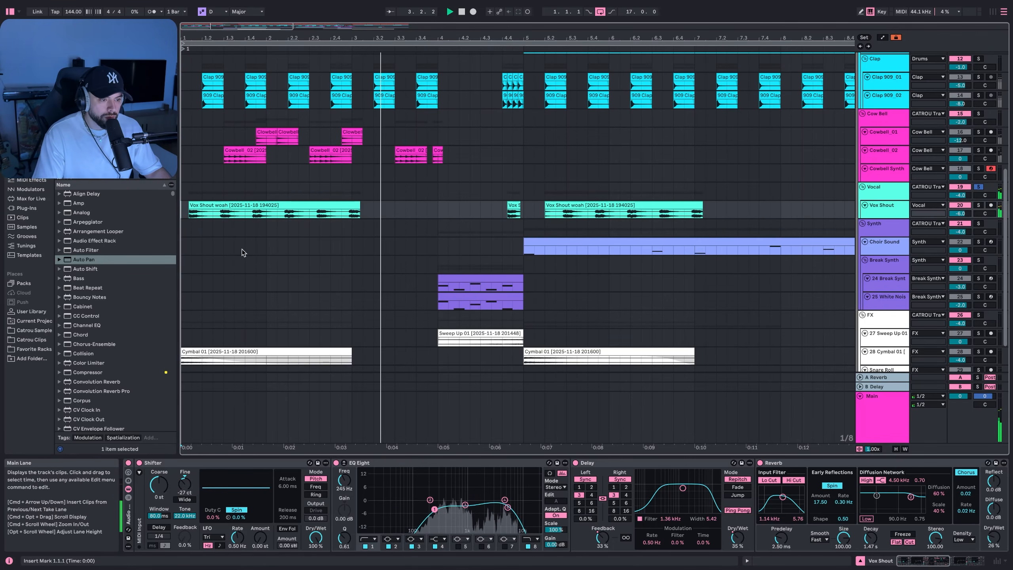
{"action": "key", "text": "space"}
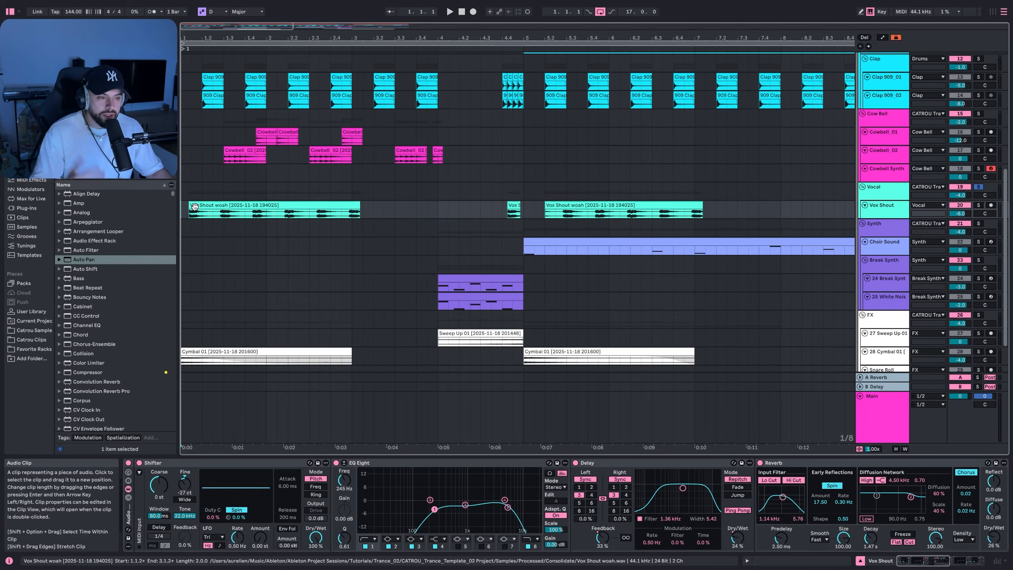
Examine the first devices in the Vox Shout chain: Shifter, EQ Eight and Delay.
{"action": "left_click", "coordinate": [207, 472]}
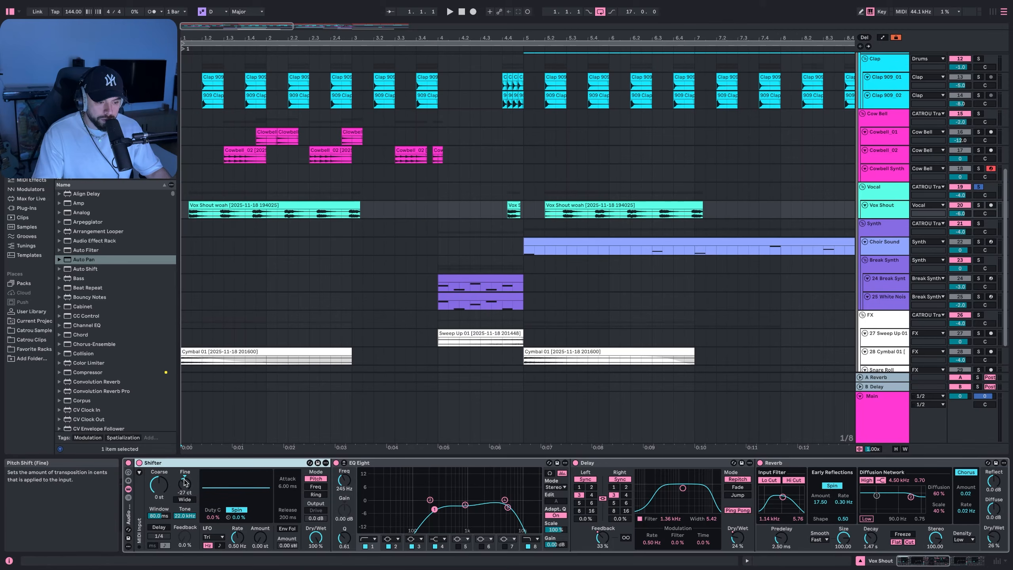
{"action": "left_click", "coordinate": [461, 502]}
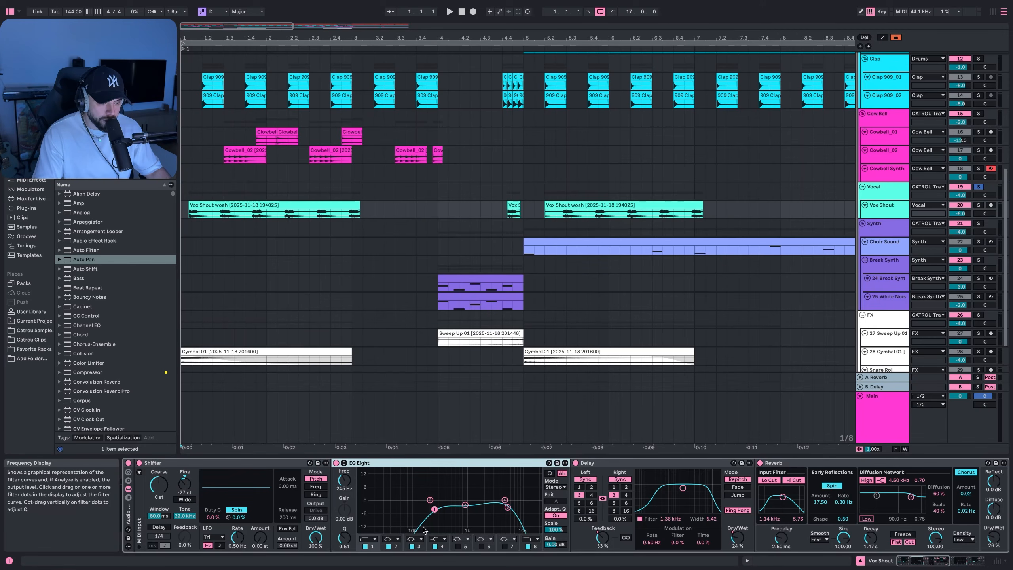
{"action": "scroll", "coordinate": [478, 503], "scroll_direction": "right", "scroll_amount": 5}
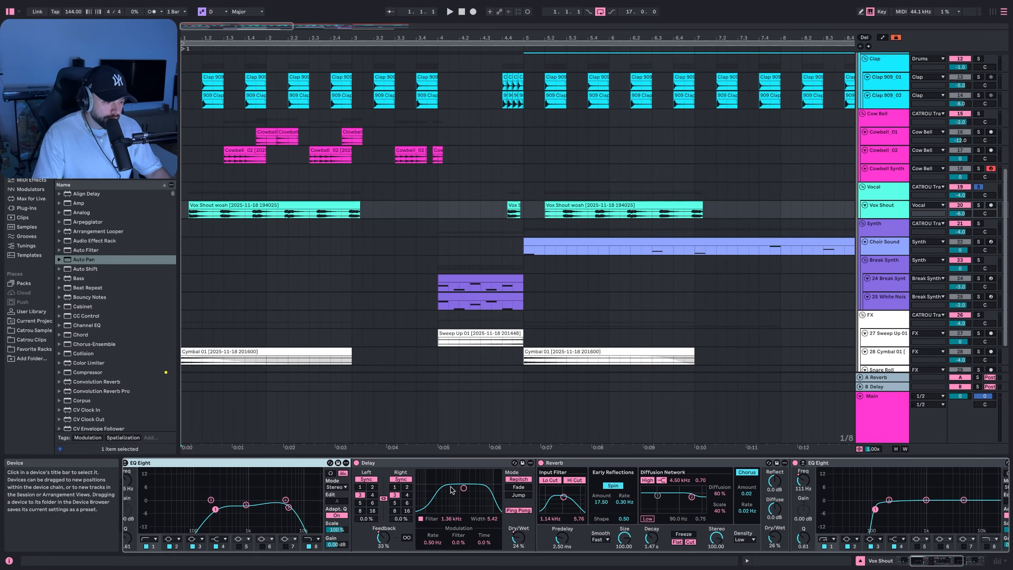
{"action": "scroll", "coordinate": [426, 467], "scroll_direction": "right", "scroll_amount": 5}
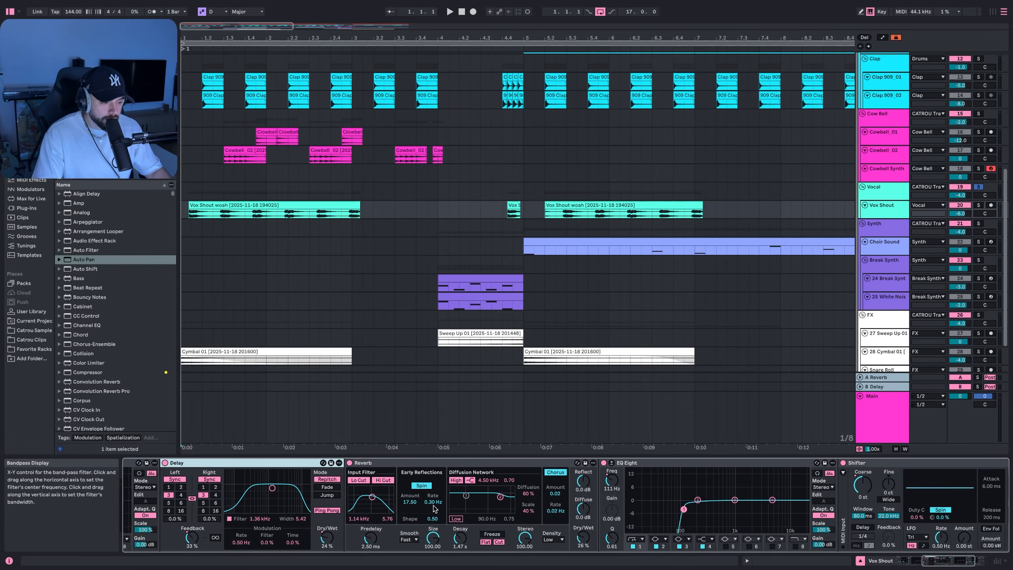
Examine the rest of the Vox Shout chain: Reverb, the second EQ Eight, the second Shifter and Utility.
{"action": "left_click", "coordinate": [389, 461]}
{"action": "scroll", "coordinate": [524, 481], "scroll_direction": "right", "scroll_amount": 3}
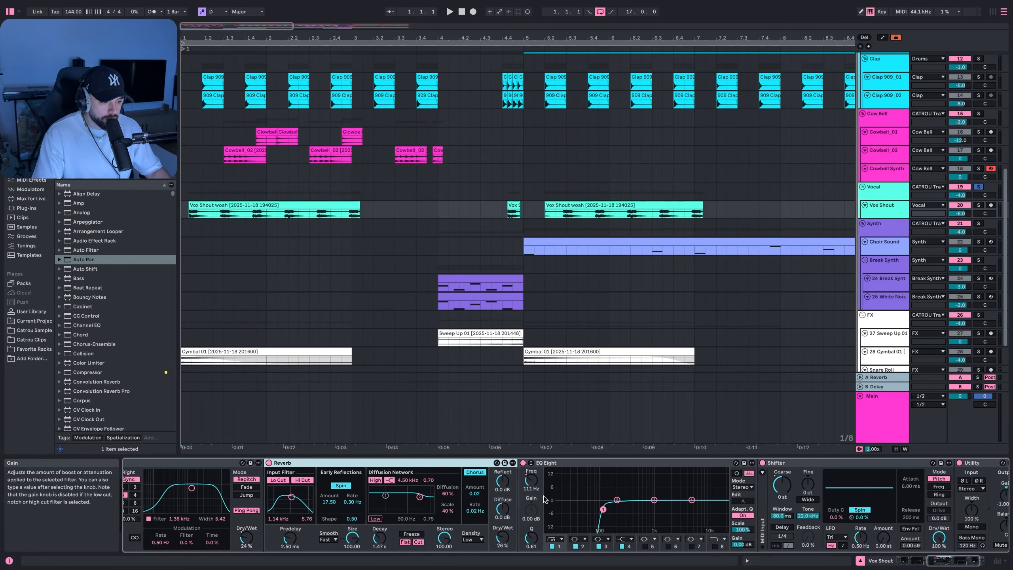
{"action": "scroll", "coordinate": [520, 473], "scroll_direction": "left", "scroll_amount": 2}
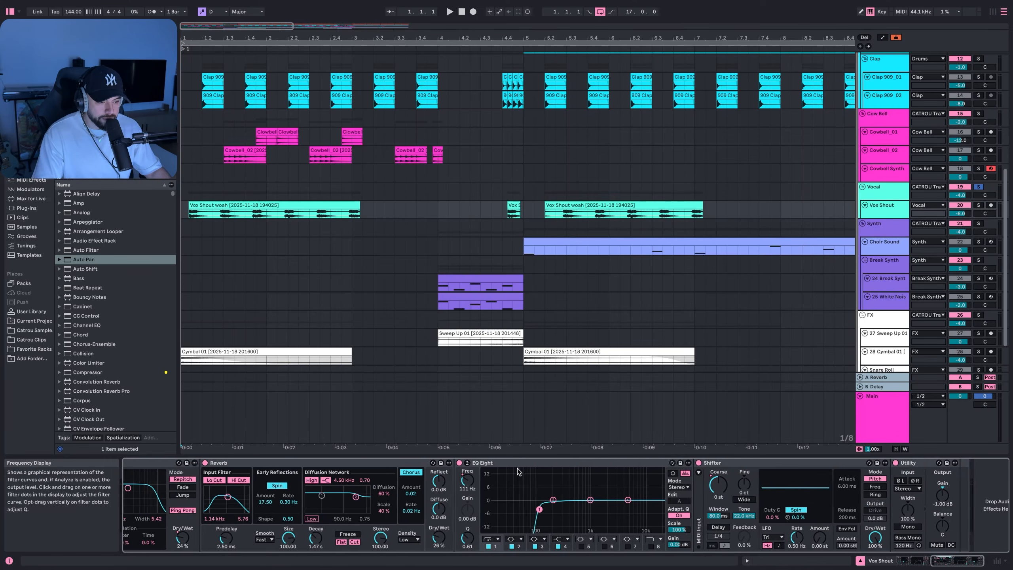
{"action": "left_click", "coordinate": [578, 487]}
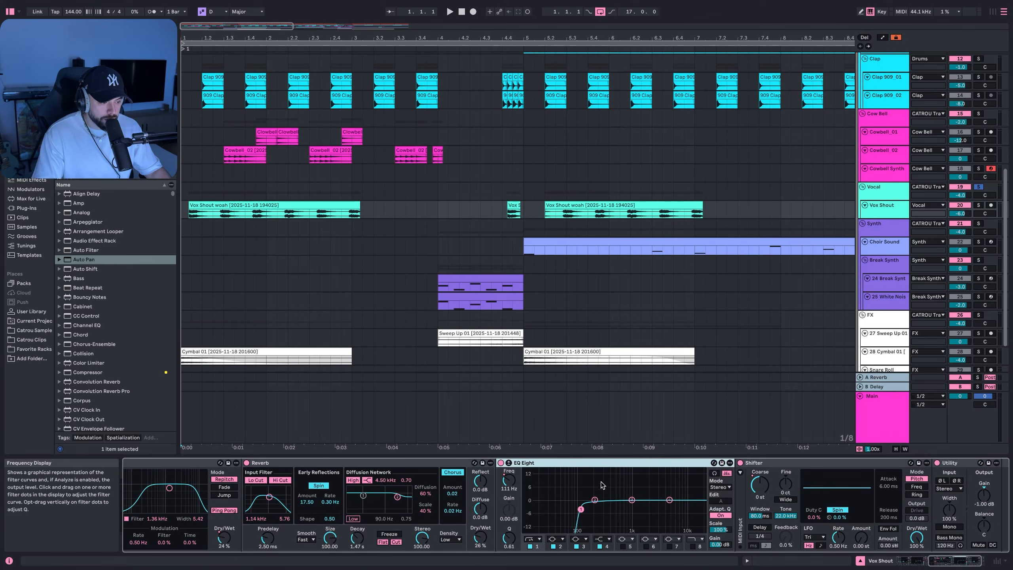
{"action": "left_click", "coordinate": [306, 461]}
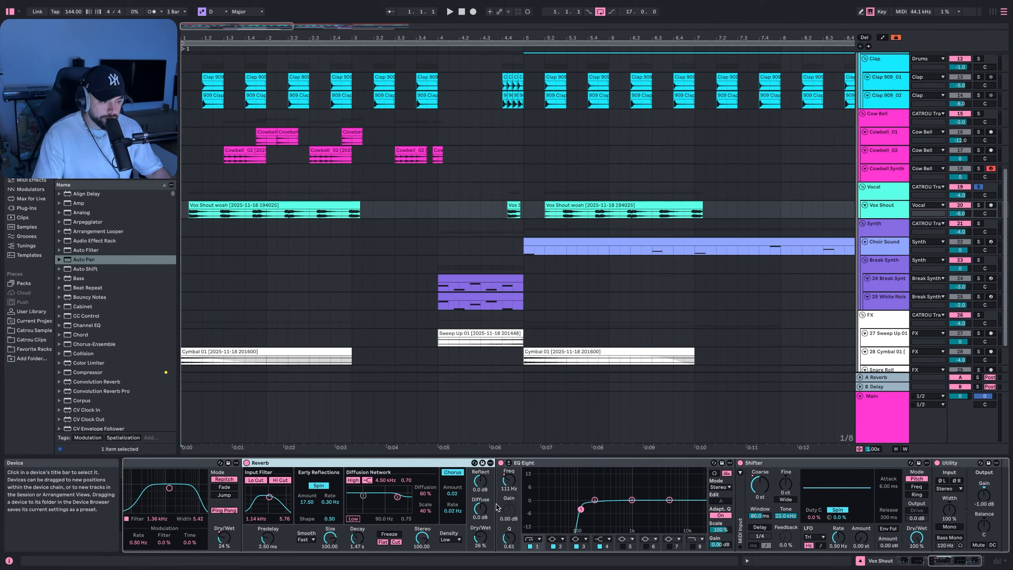
{"action": "scroll", "coordinate": [486, 496], "scroll_direction": "right", "scroll_amount": 2}
{"action": "left_click", "coordinate": [711, 463]}
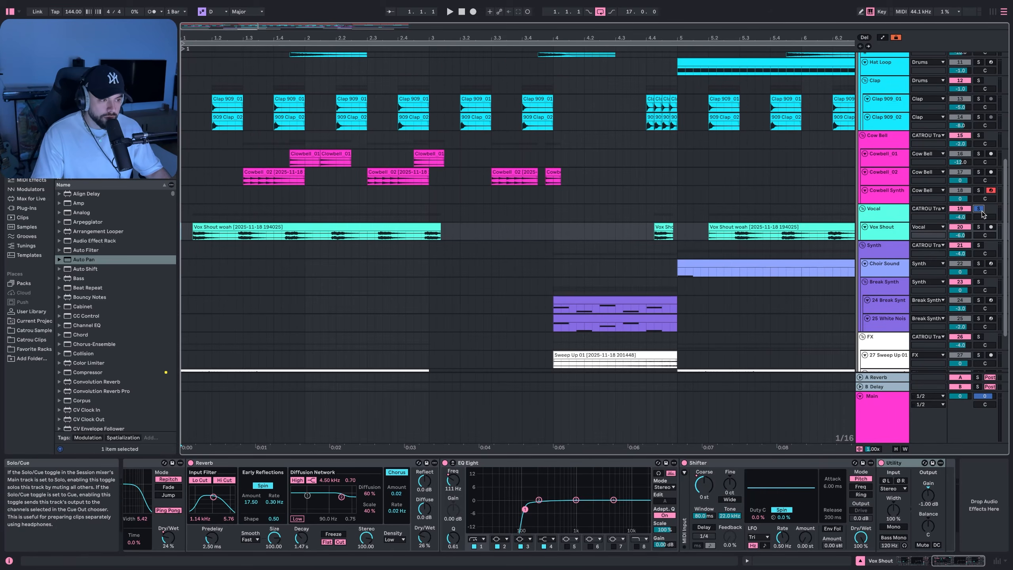
Play the full mix from 1.1.1 with the Vocal group no longer soloed.
{"action": "key", "text": "space"}
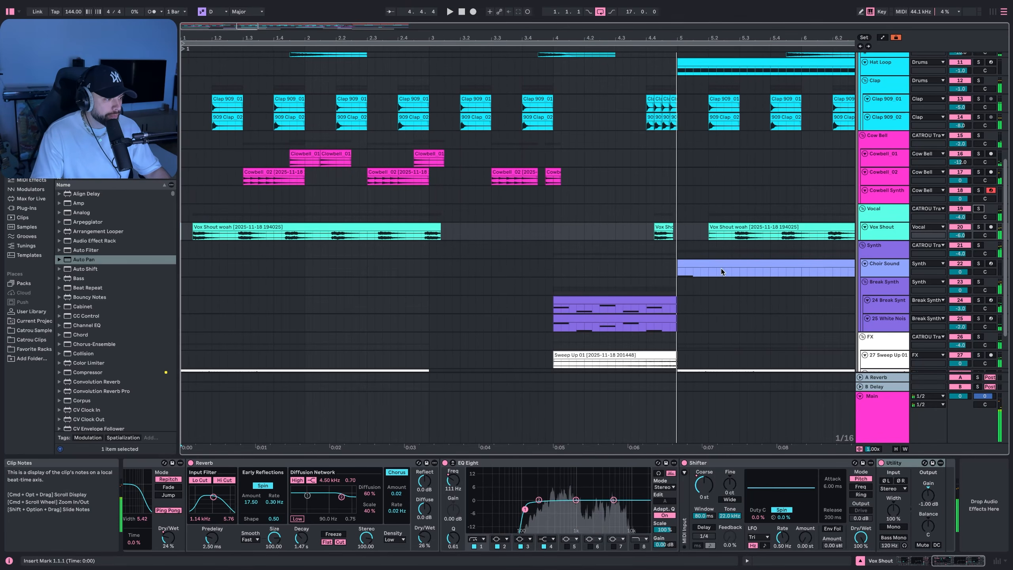
Stop playback and show the Choir Sound track's devices.
{"action": "key", "text": "space"}
{"action": "scroll", "coordinate": [267, 241], "scroll_direction": "down", "scroll_amount": 1}
{"action": "left_click", "coordinate": [267, 240]}
{"action": "scroll", "coordinate": [260, 236], "scroll_direction": "right", "scroll_amount": 5}
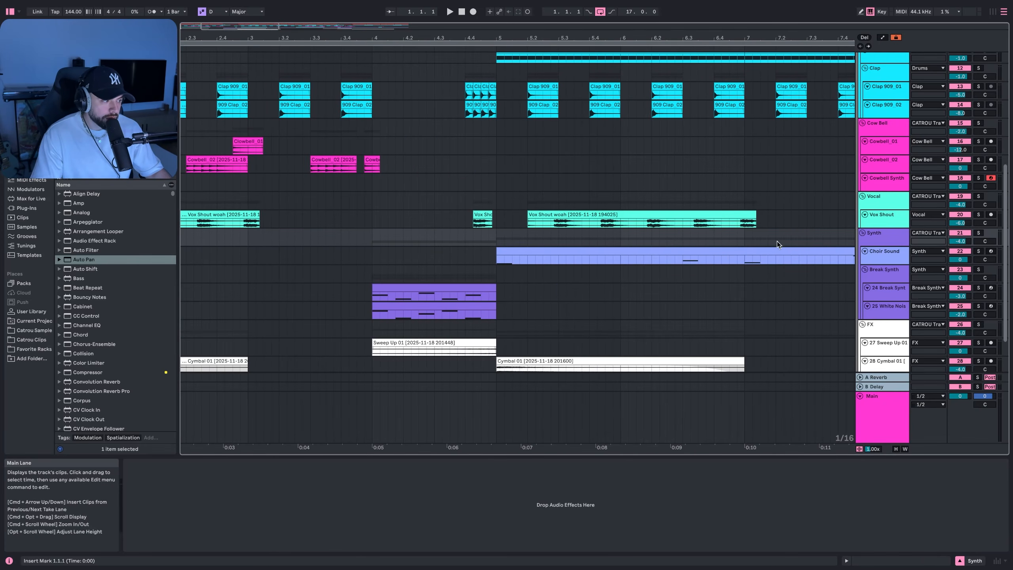
{"action": "left_click", "coordinate": [882, 260]}
{"action": "scroll", "coordinate": [591, 272], "scroll_direction": "right", "scroll_amount": 3}
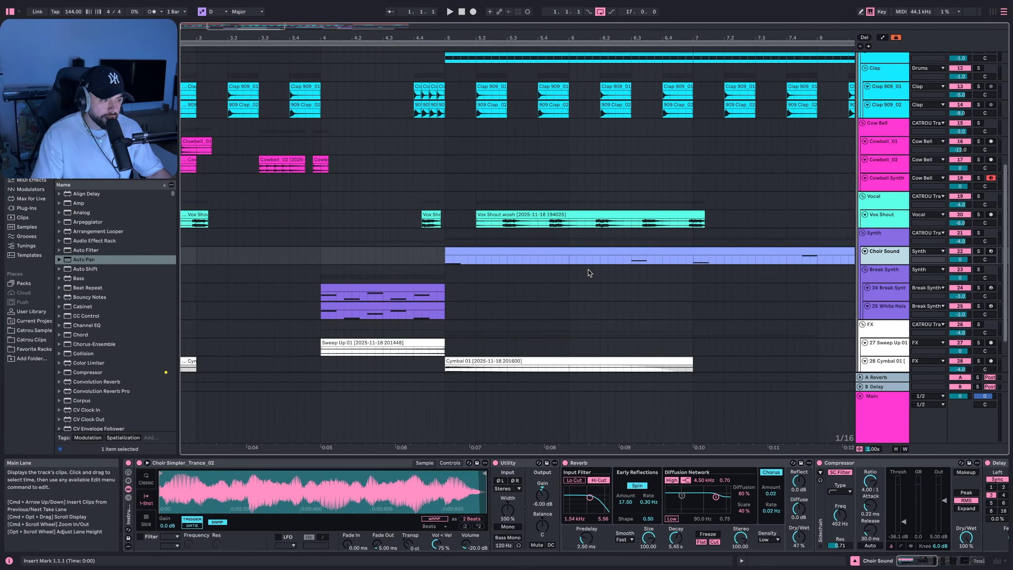
Solo the Choir Sound track and play it from 5.1.1.
{"action": "scroll", "coordinate": [371, 252], "scroll_direction": "down", "scroll_amount": 5}
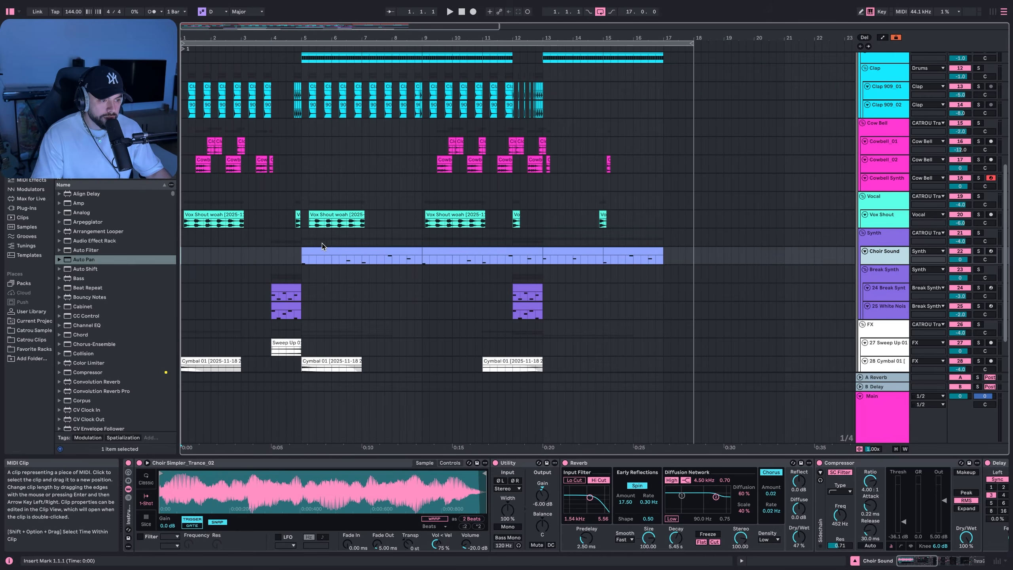
{"action": "left_click", "coordinate": [310, 261]}
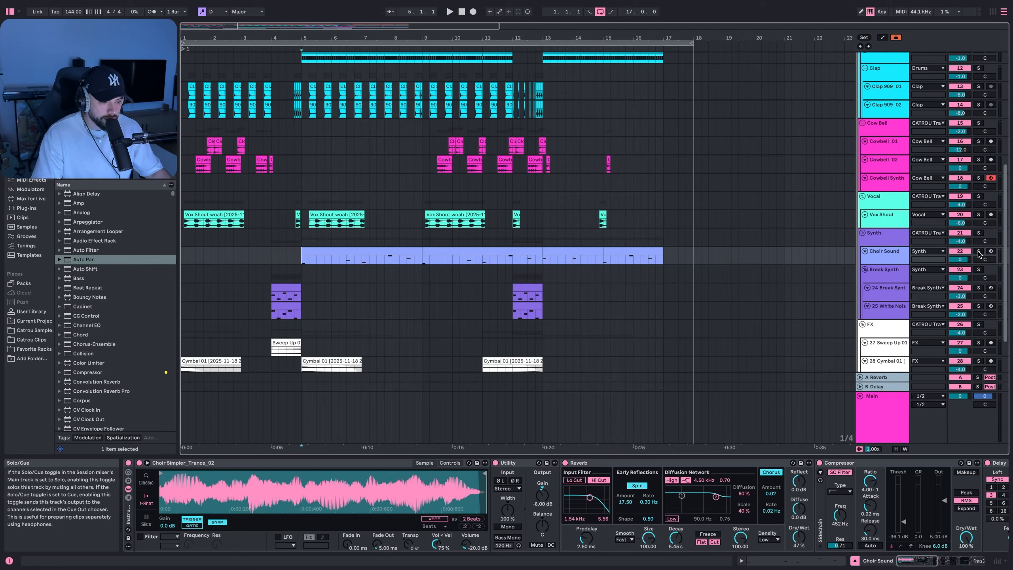
{"action": "left_click", "coordinate": [978, 252]}
{"action": "key", "text": "space"}
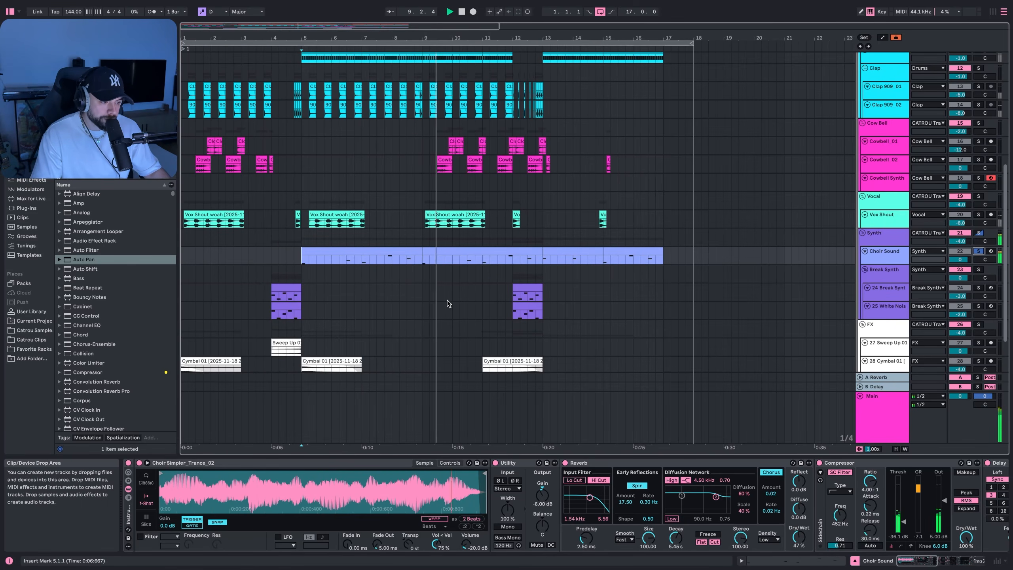
Examine the first devices in the Choir Sound chain: Simpler, Utility and Reverb.
{"action": "scroll", "coordinate": [328, 295], "scroll_direction": "up", "scroll_amount": 2}
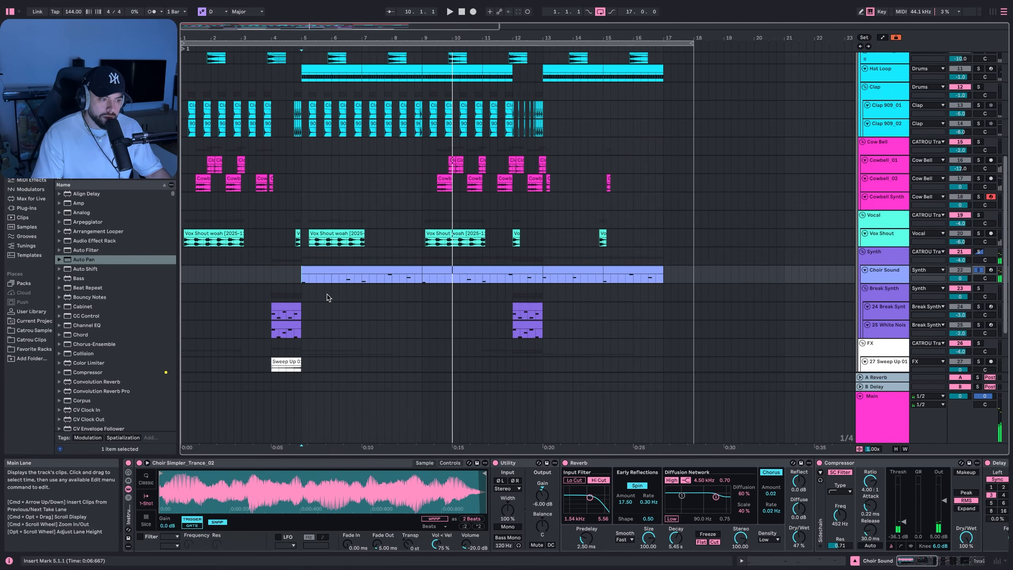
{"action": "scroll", "coordinate": [327, 294], "scroll_direction": "up", "scroll_amount": 5}
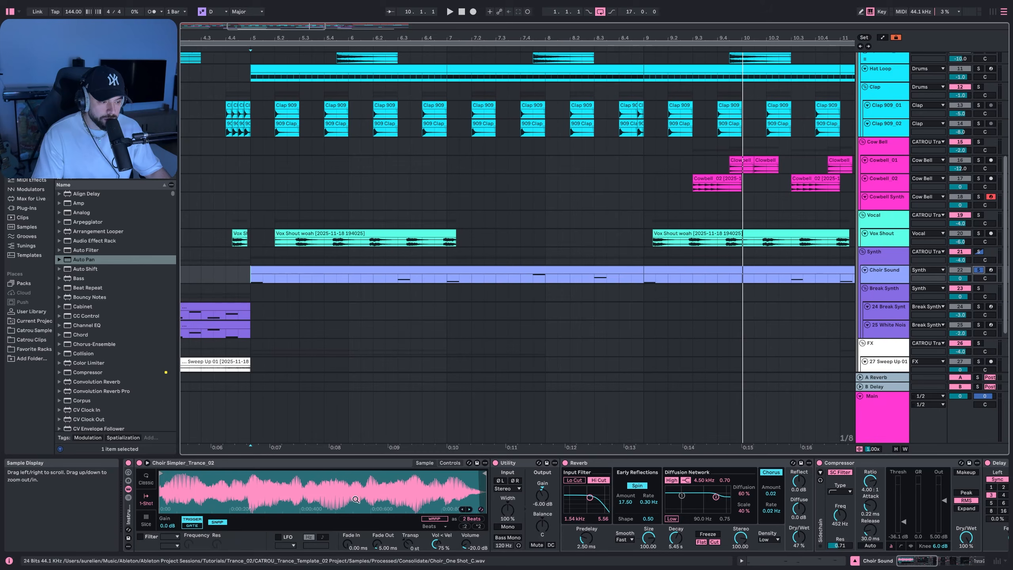
{"action": "scroll", "coordinate": [346, 483], "scroll_direction": "right", "scroll_amount": 5}
{"action": "scroll", "coordinate": [345, 491], "scroll_direction": "left", "scroll_amount": 5}
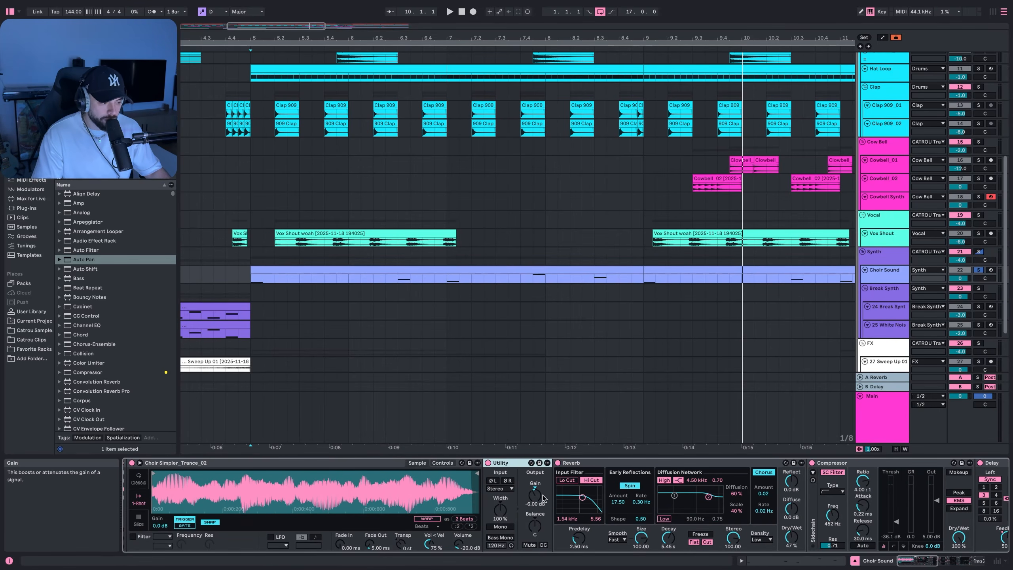
{"action": "scroll", "coordinate": [543, 495], "scroll_direction": "right", "scroll_amount": 4}
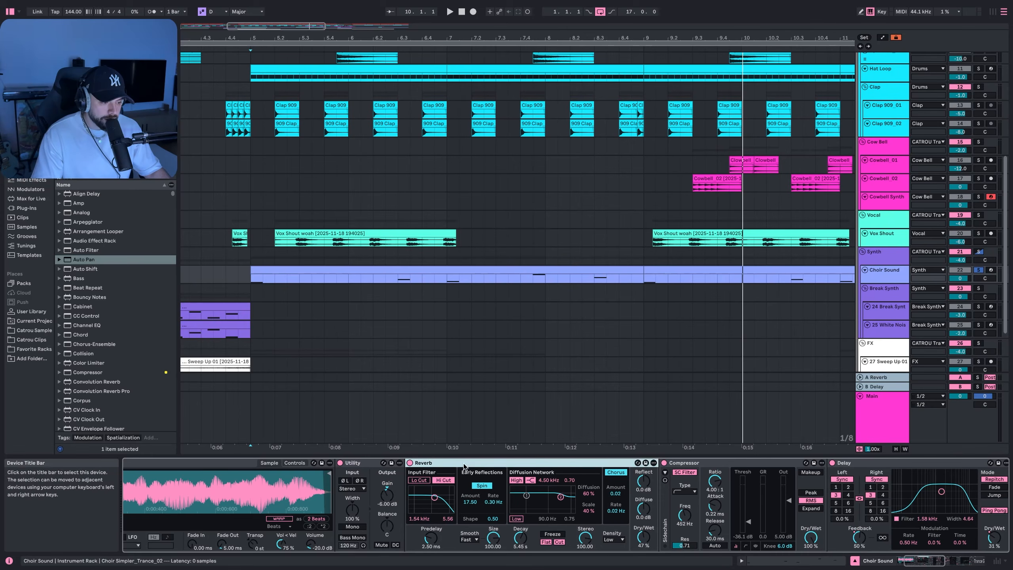
{"action": "scroll", "coordinate": [464, 475], "scroll_direction": "right", "scroll_amount": 2}
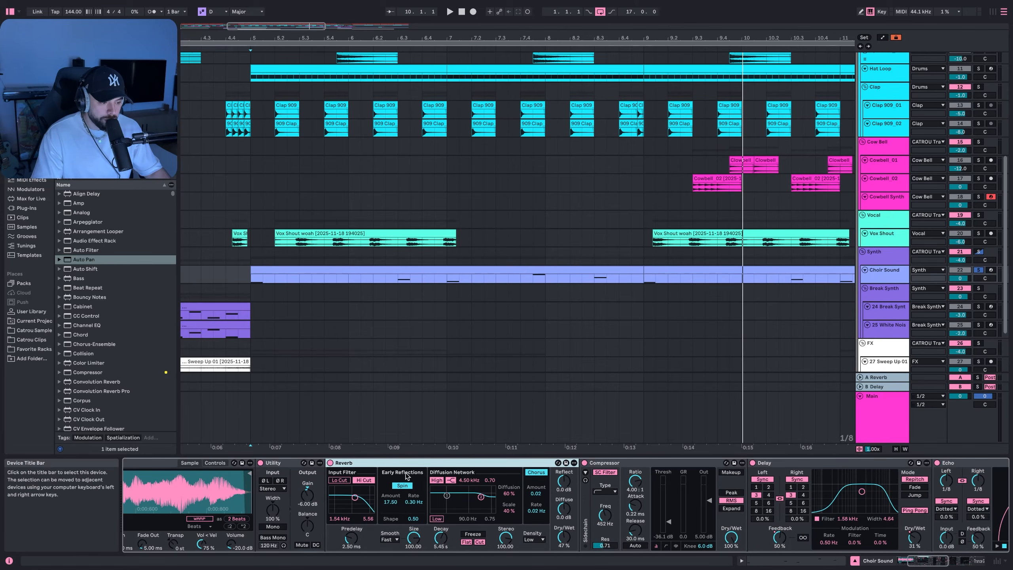
Enlarge the Choir Sound clip's notes and examine the track's Compressor, Delay, Echo, EQ Eight, Utility and Trance Gate.
{"action": "key", "text": "z"}
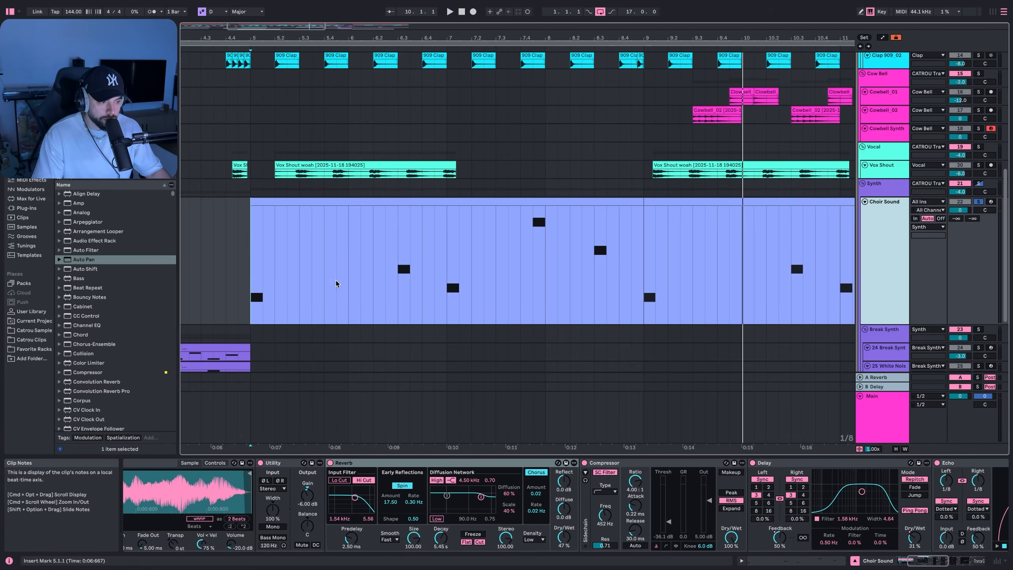
{"action": "scroll", "coordinate": [514, 523], "scroll_direction": "right", "scroll_amount": 5}
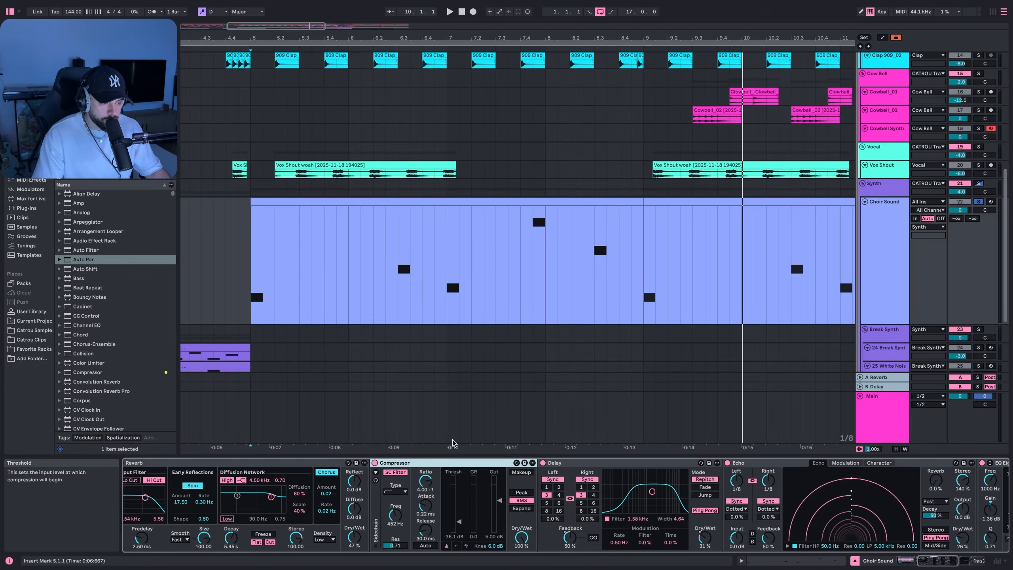
{"action": "scroll", "coordinate": [356, 470], "scroll_direction": "right", "scroll_amount": 10}
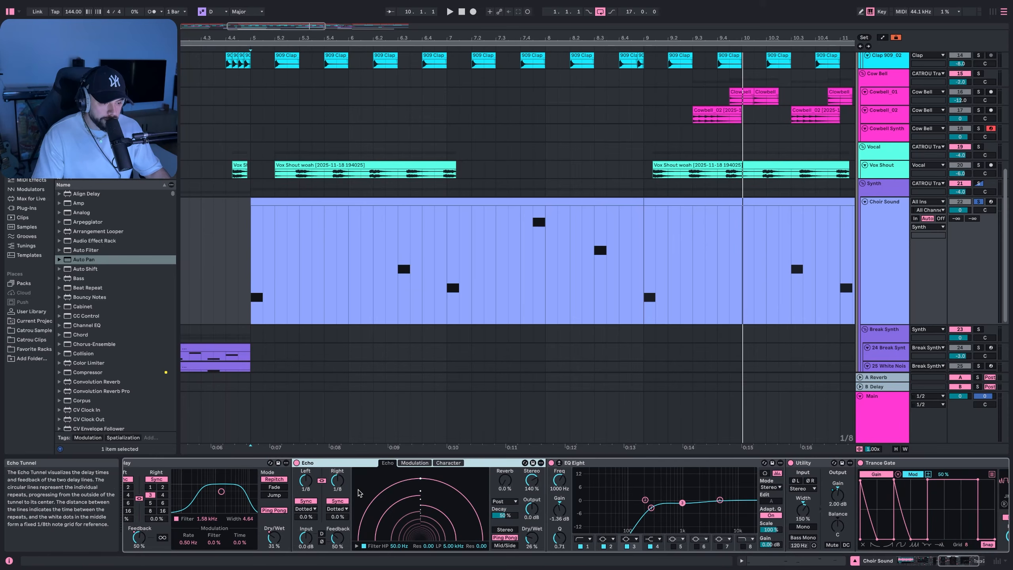
{"action": "scroll", "coordinate": [297, 508], "scroll_direction": "left", "scroll_amount": 3}
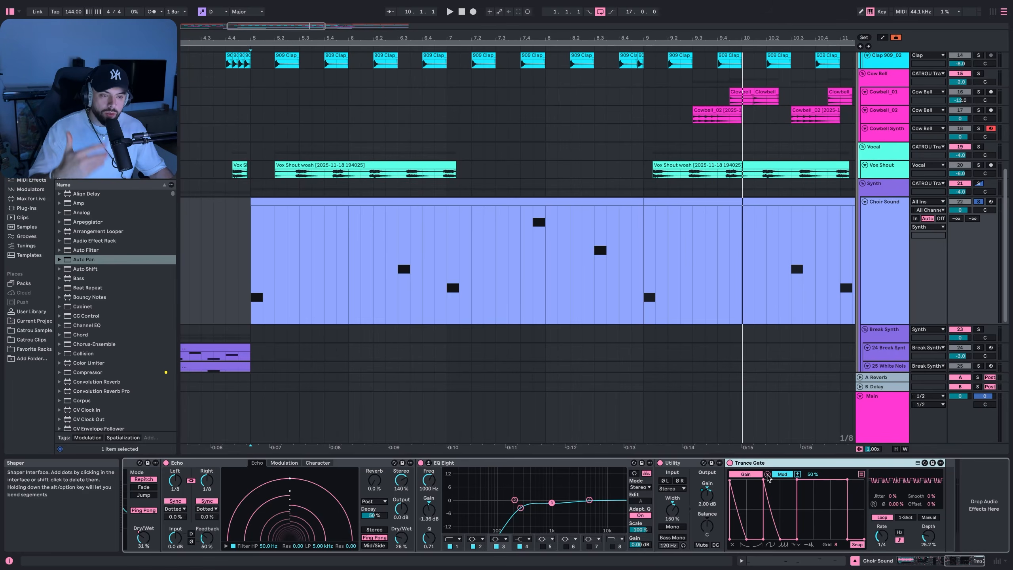
Play the soloed Choir Sound again from 5.1.1, then stop.
{"action": "left_click", "coordinate": [256, 259]}
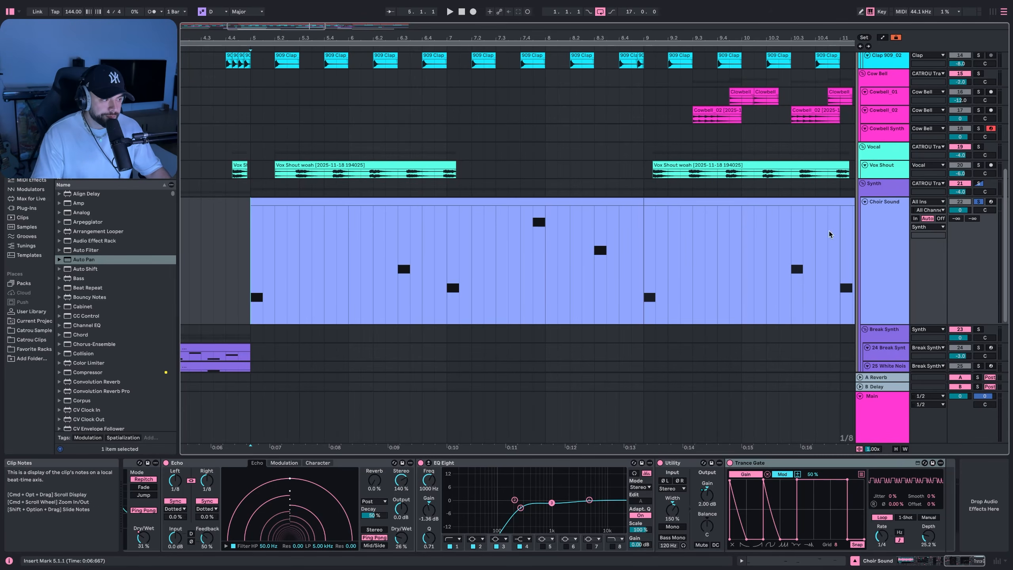
{"action": "key", "text": "space"}
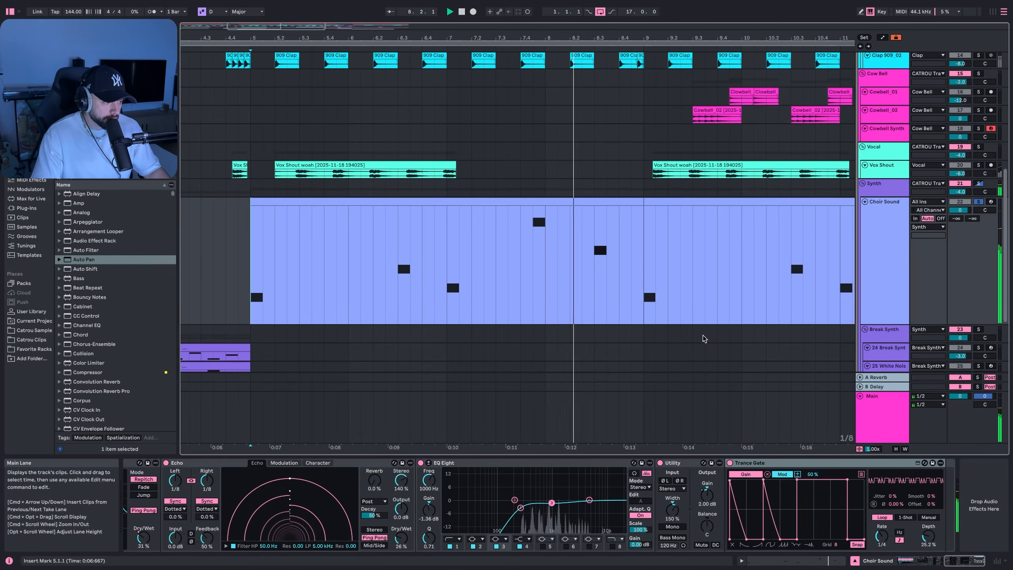
{"action": "key", "text": "space"}
Show the Break Synth group's devices.
{"action": "scroll", "coordinate": [564, 317], "scroll_direction": "left", "scroll_amount": 3}
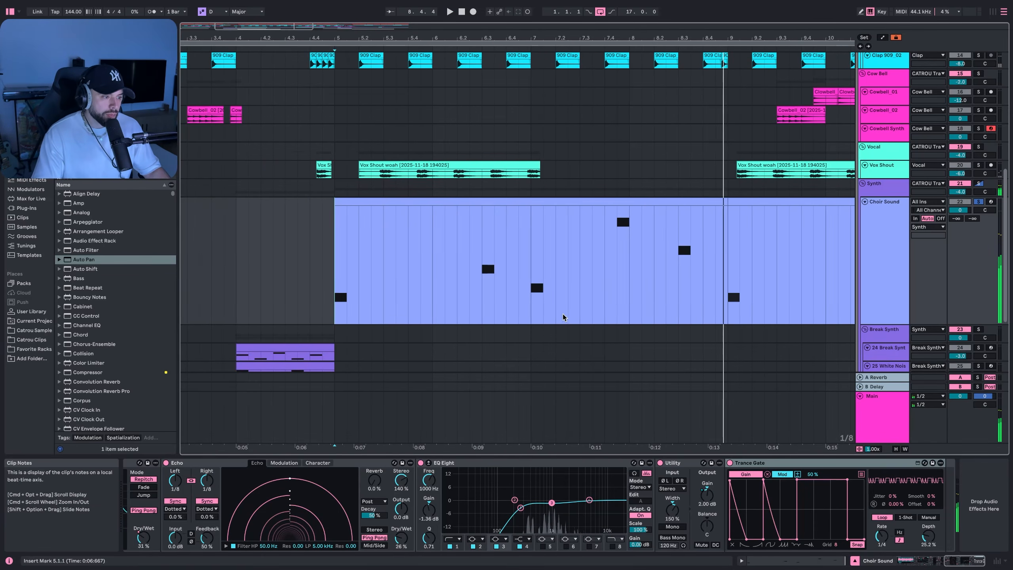
{"action": "scroll", "coordinate": [563, 317], "scroll_direction": "left", "scroll_amount": 5}
{"action": "scroll", "coordinate": [524, 320], "scroll_direction": "down", "scroll_amount": 3}
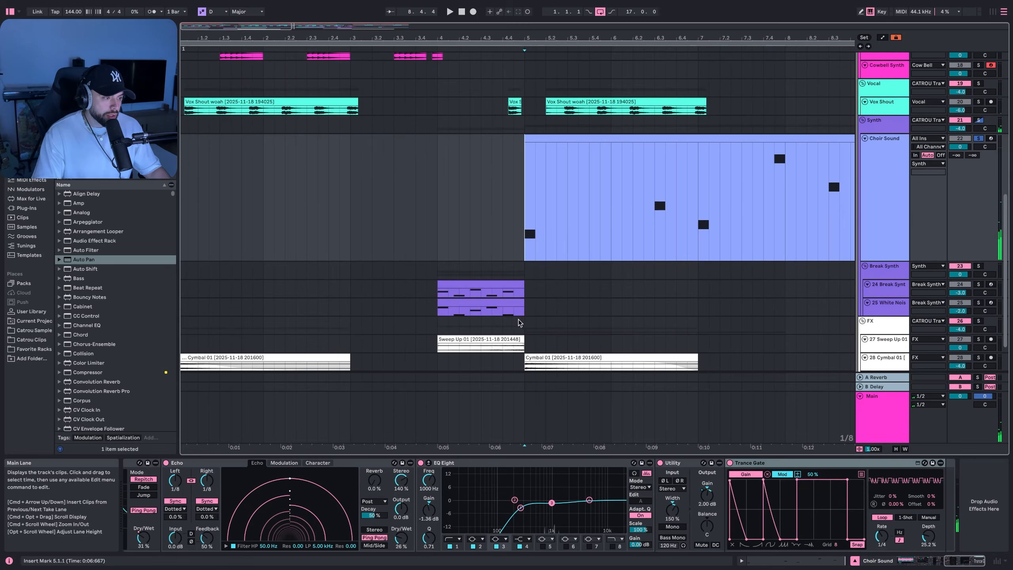
{"action": "scroll", "coordinate": [519, 322], "scroll_direction": "down", "scroll_amount": 3}
{"action": "left_click", "coordinate": [885, 267]}
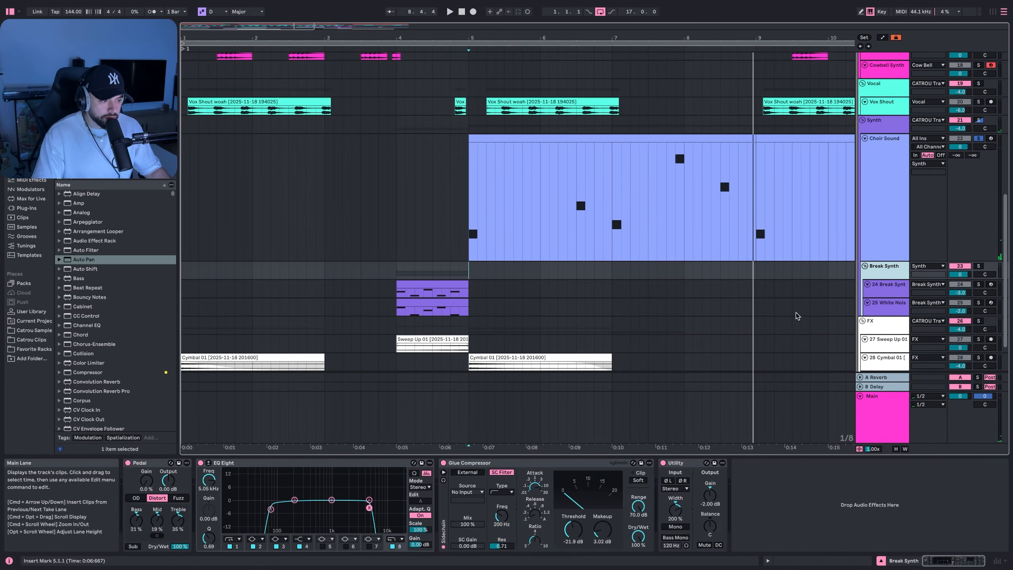
Select both Break Synth clips from 4.1.1 to 5.1.1, solo the Break Synth group and play them.
{"action": "left_click_drag", "start_coordinate": [391, 305], "coordinate": [468, 294]}
{"action": "left_click", "coordinate": [394, 313]}
{"action": "left_click_drag", "start_coordinate": [394, 316], "coordinate": [470, 290]}
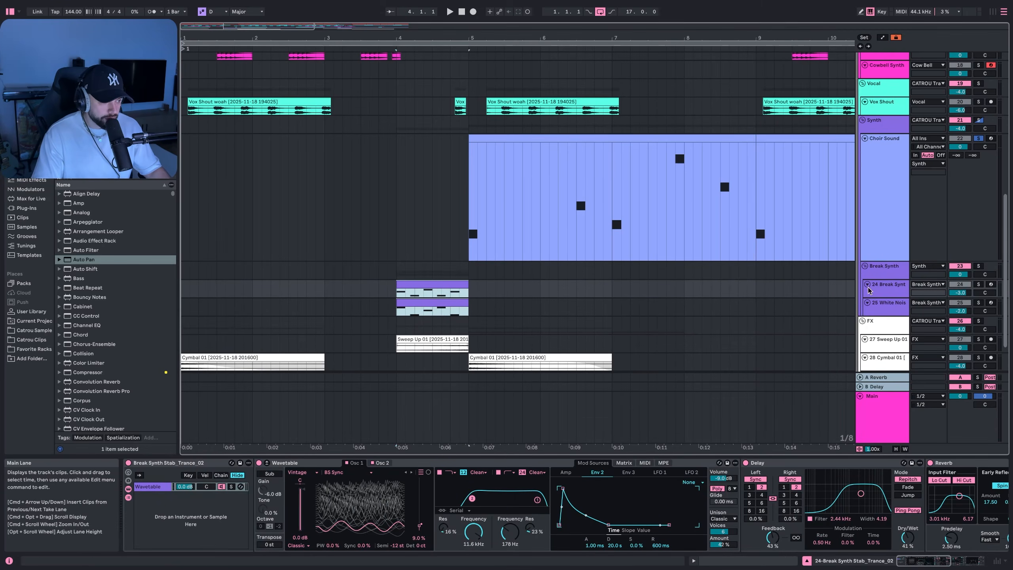
{"action": "left_click", "coordinate": [978, 266]}
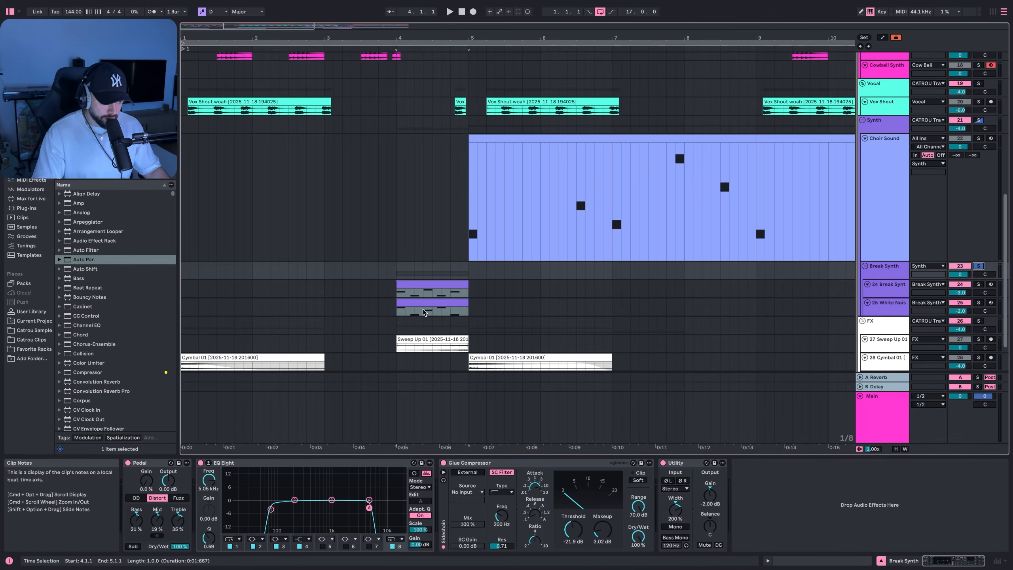
{"action": "key", "text": "space"}
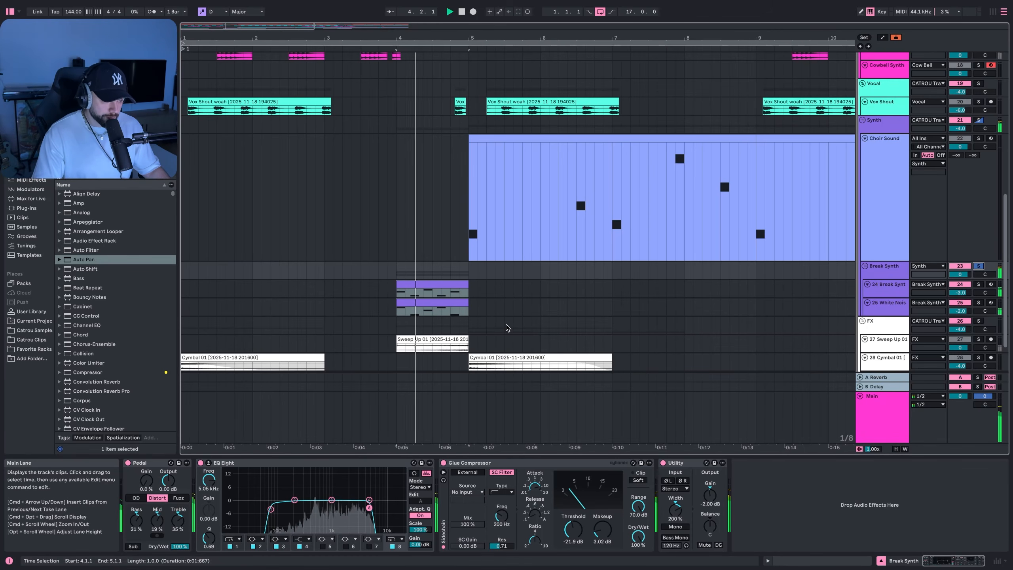
Add Sub Bass and Bass Atmo to the soloed Break Synth and play the break from 4.1.1.
{"action": "scroll", "coordinate": [542, 320], "scroll_direction": "up", "scroll_amount": 10}
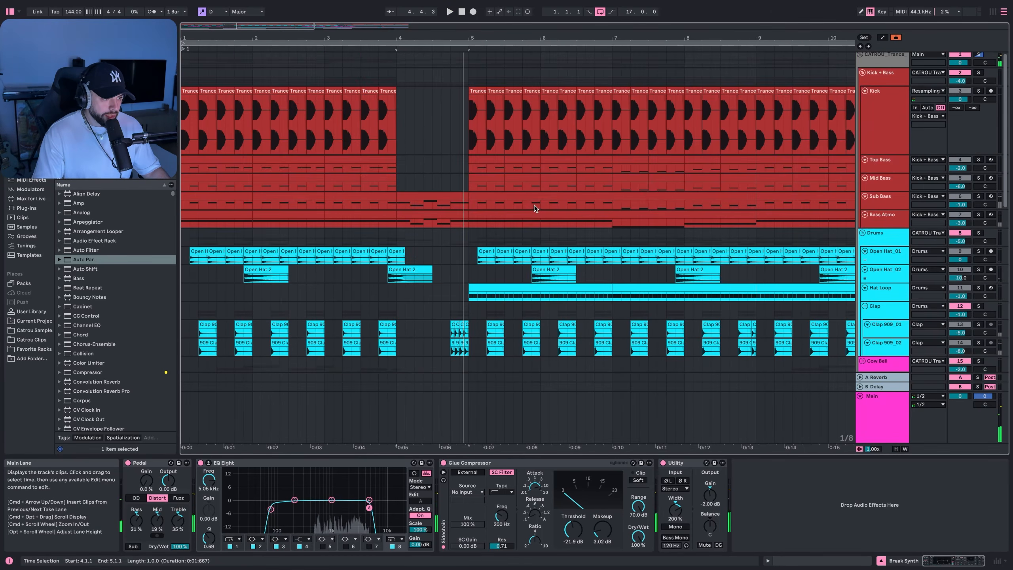
{"action": "left_click", "coordinate": [979, 199]}
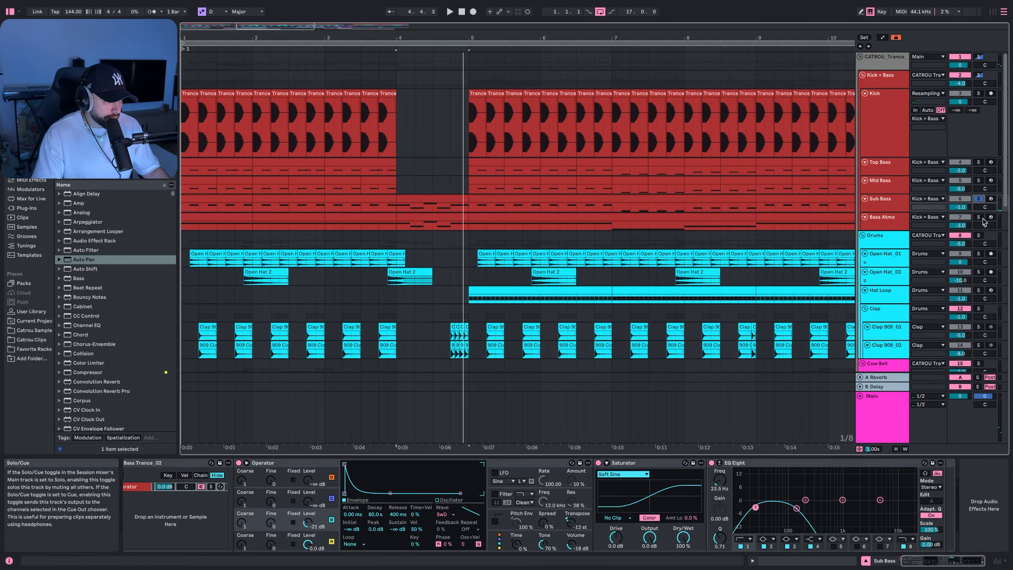
{"action": "left_click", "coordinate": [978, 217], "text": "super"}
{"action": "scroll", "coordinate": [585, 265], "scroll_direction": "down", "scroll_amount": 1}
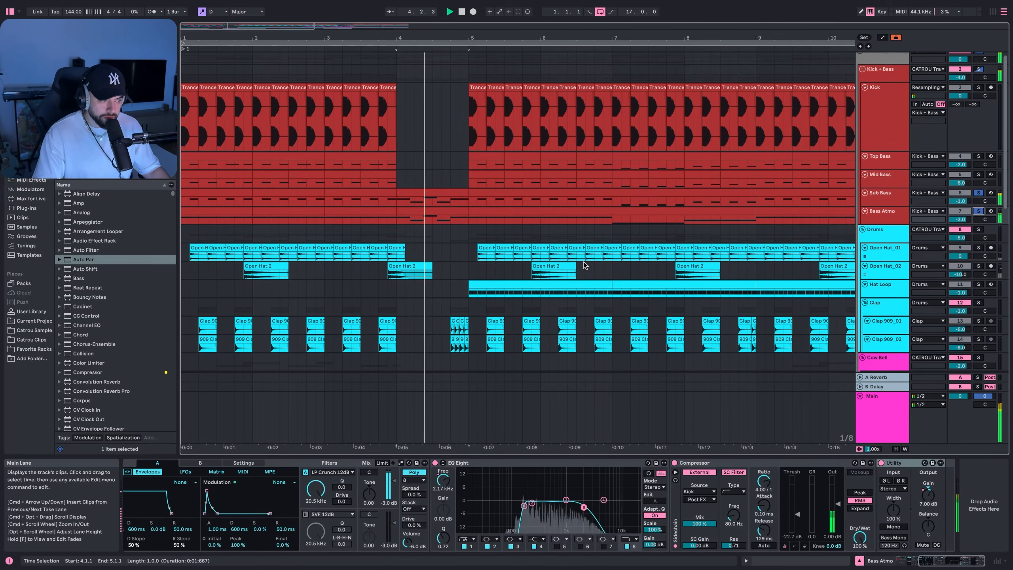
Show the 24 Break Synth track's devices and compare Osc 1 and Osc 2 in its Wavetable.
{"action": "scroll", "coordinate": [569, 273], "scroll_direction": "down", "scroll_amount": 10}
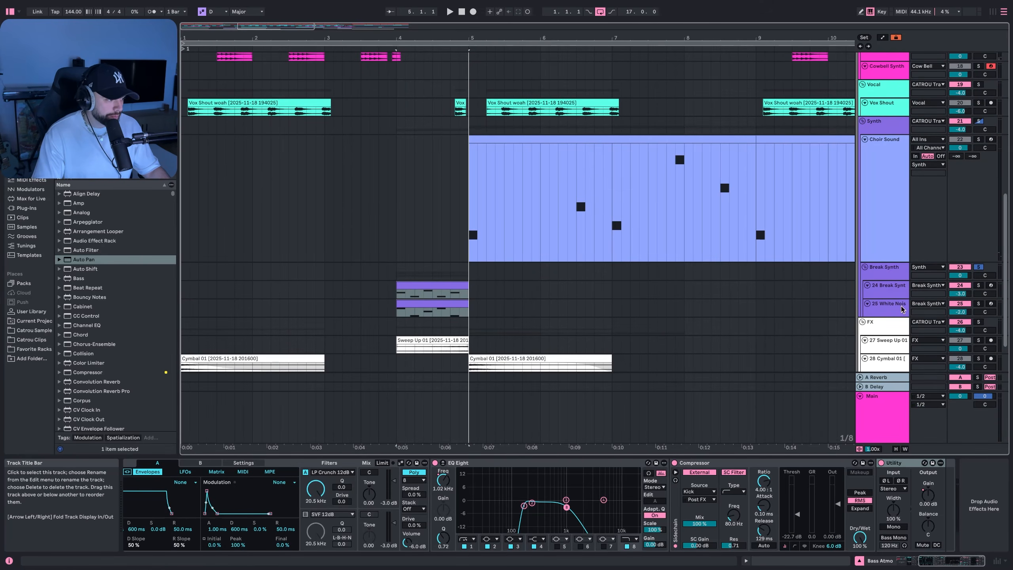
{"action": "left_click", "coordinate": [889, 294]}
{"action": "left_click", "coordinate": [432, 286]}
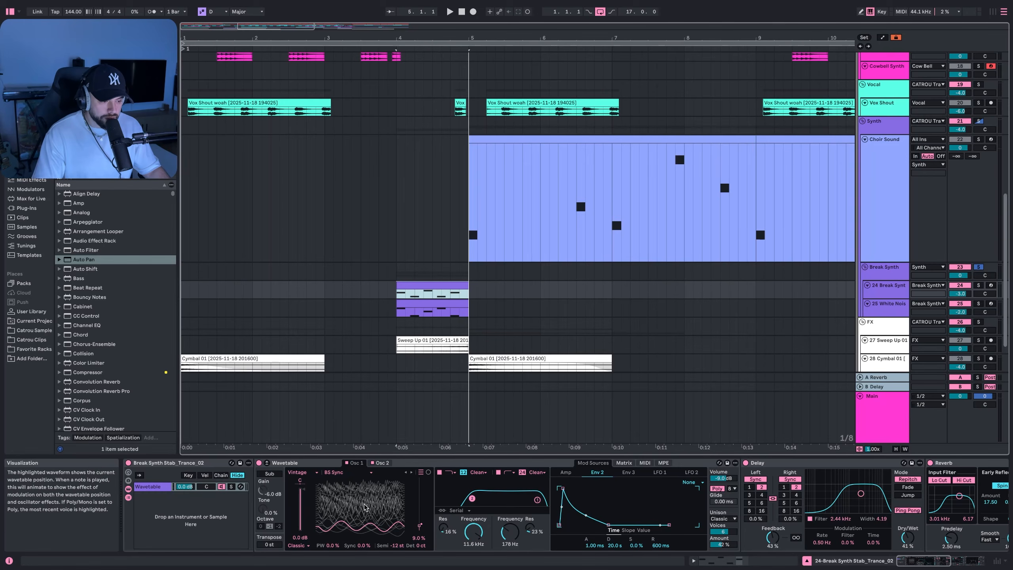
{"action": "left_click", "coordinate": [380, 464]}
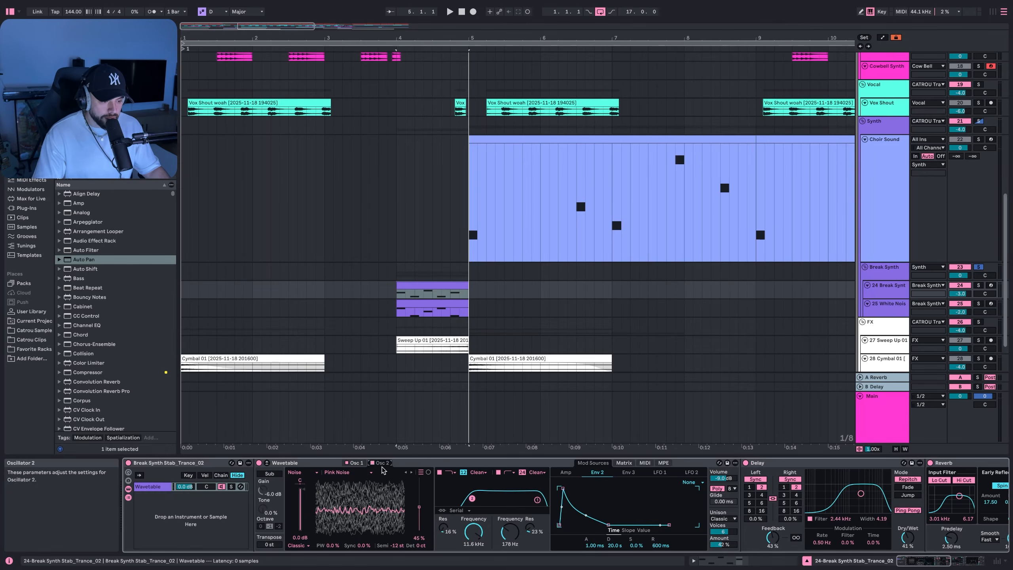
{"action": "left_click", "coordinate": [356, 464]}
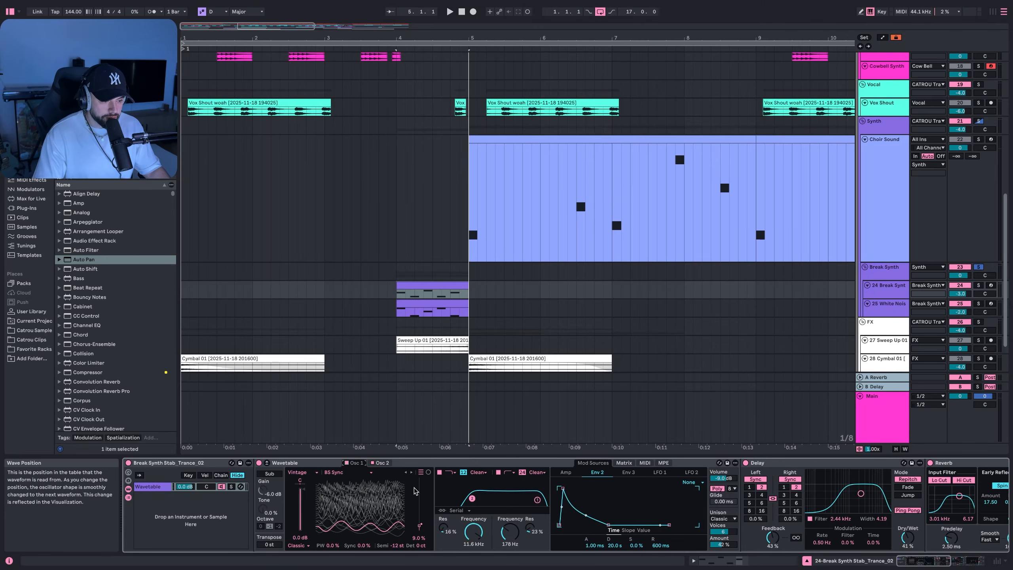
Play the break from 4.1.1 and solo the 24 Break Synth track.
{"action": "key", "text": "space"}
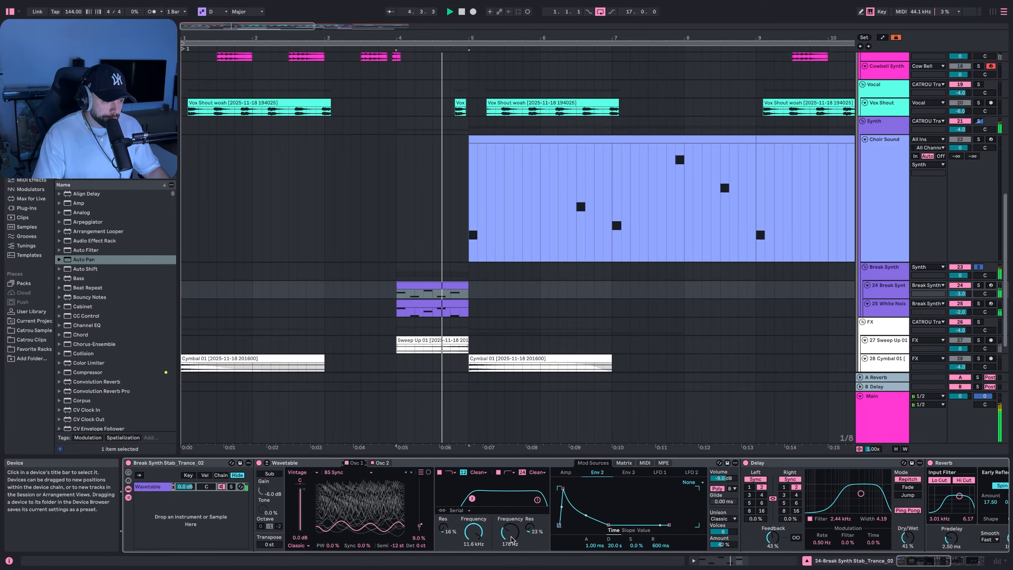
{"action": "left_click", "coordinate": [978, 285]}
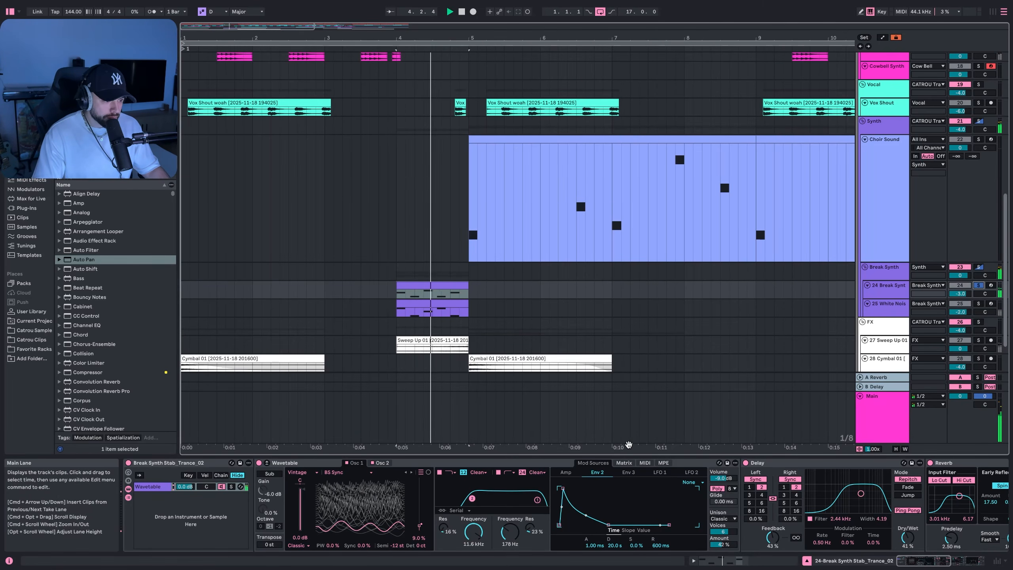
Examine the rest of the 24 Break Synth chain: Wavetable filters and envelope, Delay, Reverb, EQ Eight and Utility.
{"action": "scroll", "coordinate": [545, 505], "scroll_direction": "right", "scroll_amount": 3}
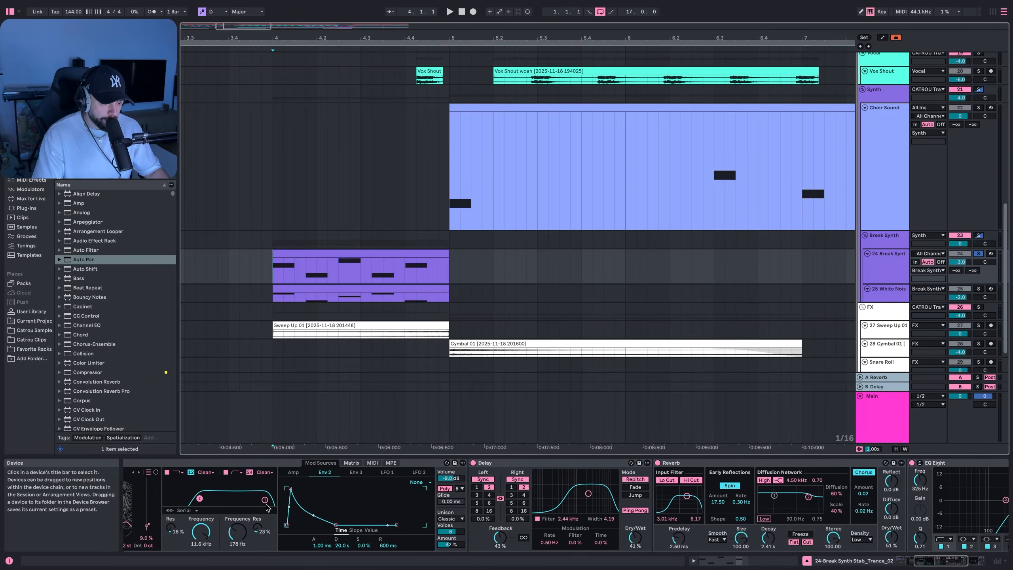
{"action": "scroll", "coordinate": [655, 496], "scroll_direction": "right", "scroll_amount": 4}
{"action": "scroll", "coordinate": [702, 503], "scroll_direction": "right", "scroll_amount": 5}
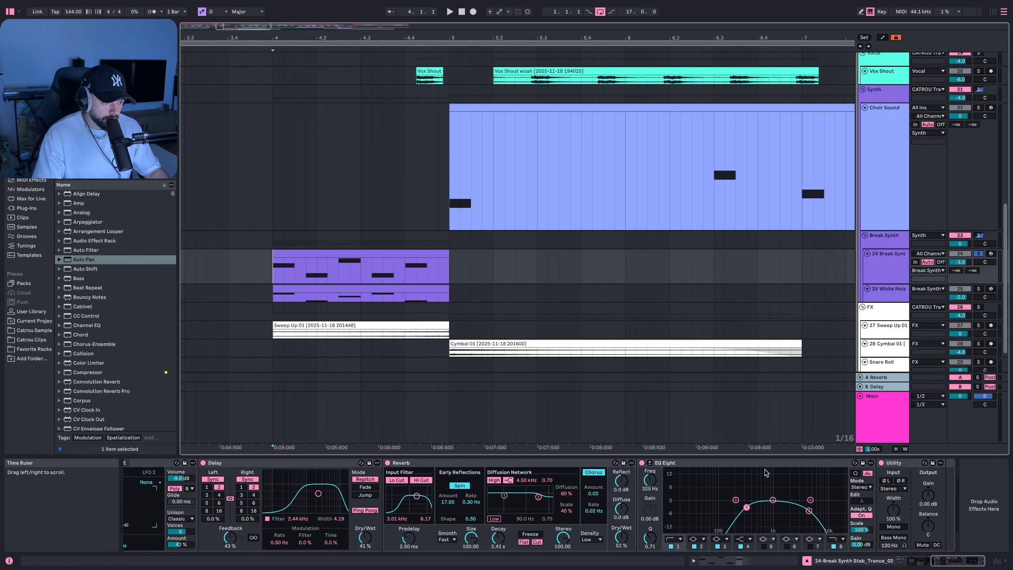
{"action": "left_click", "coordinate": [743, 509]}
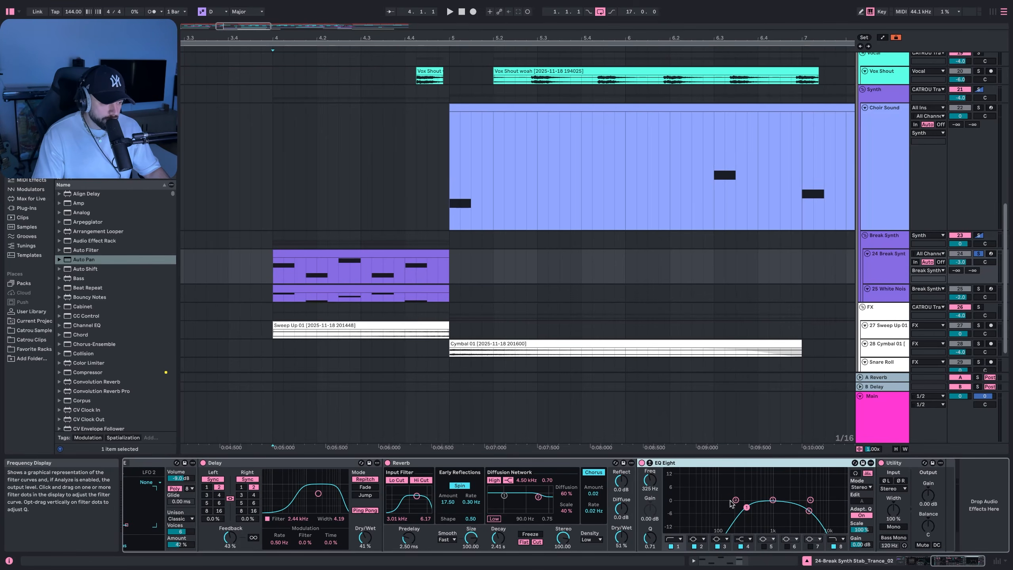
{"action": "left_click", "coordinate": [891, 275]}
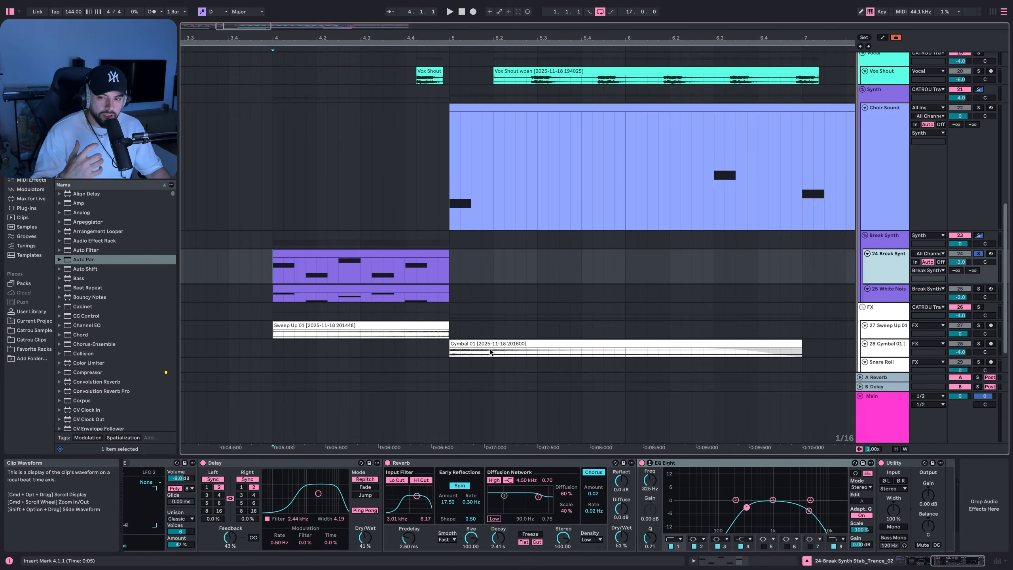
Solo the 25 White Noise track, play the break from 4.1.1, and add 24 Break Synth to the solo.
{"action": "left_click", "coordinate": [453, 295]}
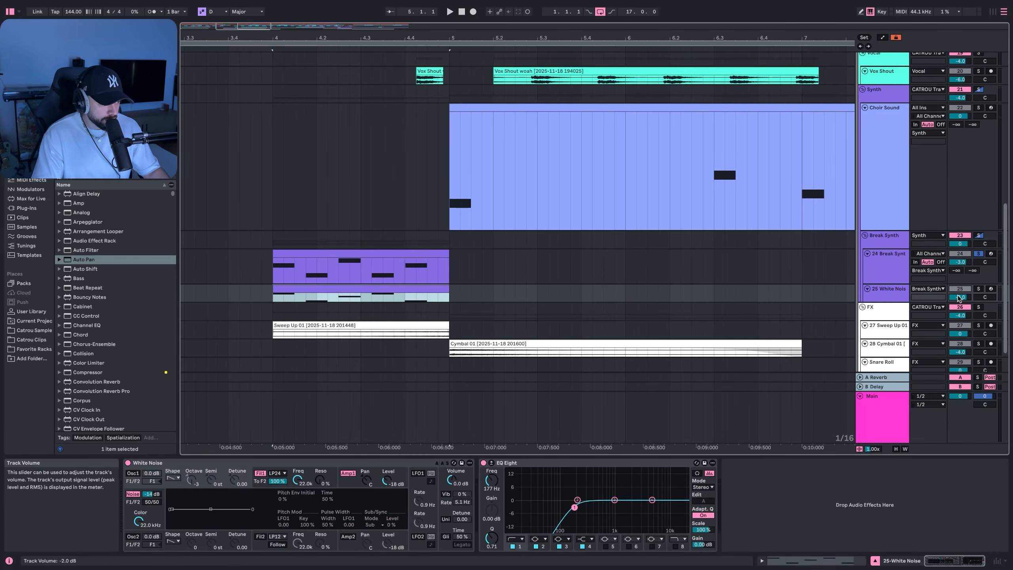
{"action": "left_click", "coordinate": [979, 289]}
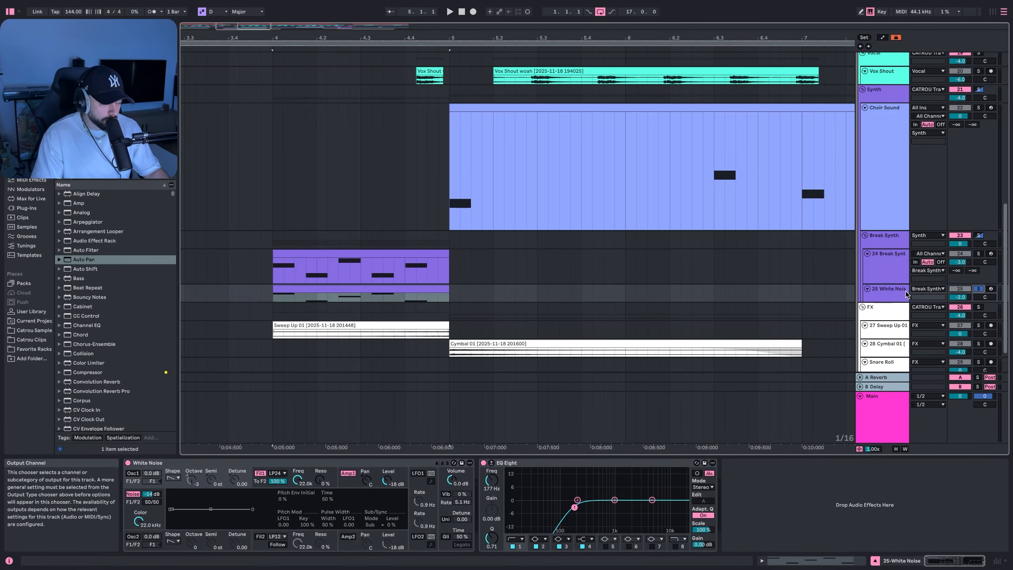
{"action": "key", "text": "space"}
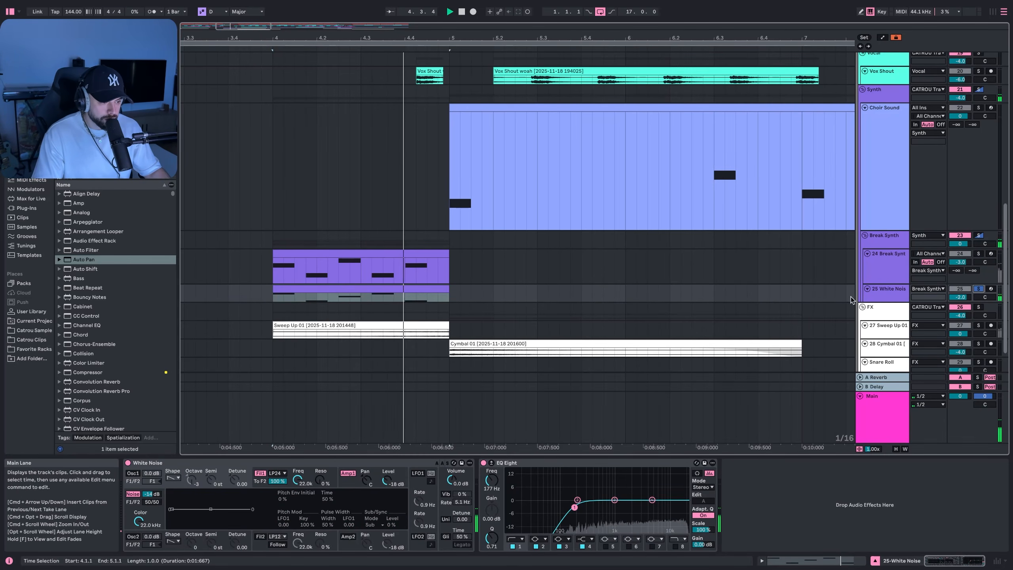
{"action": "left_click", "coordinate": [979, 254]}
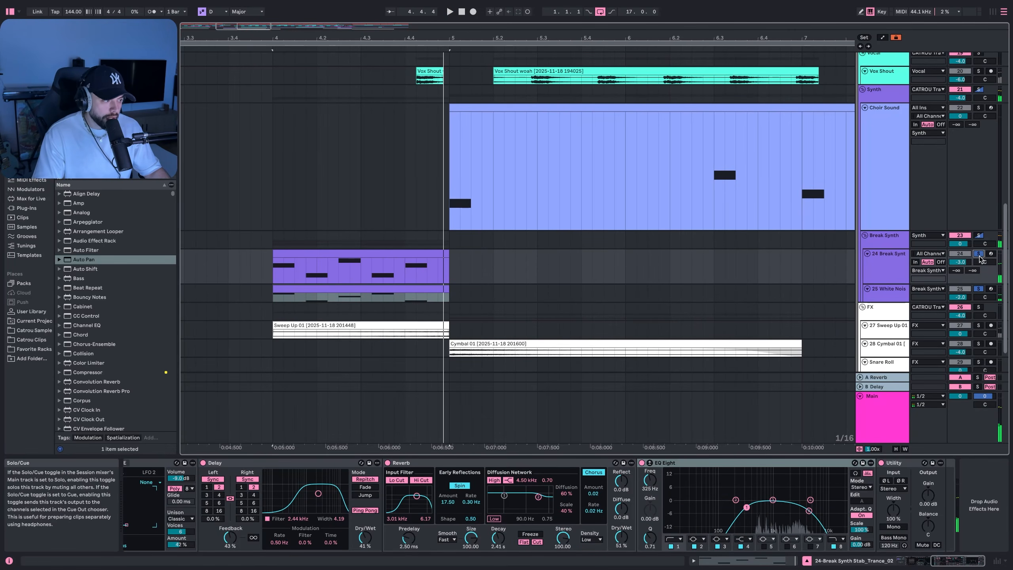
Clear the solos, play the full mix from 4.1.1, and show the 24 Break Synth track's Wavetable.
{"action": "left_click", "coordinate": [980, 254]}
{"action": "left_click", "coordinate": [270, 274]}
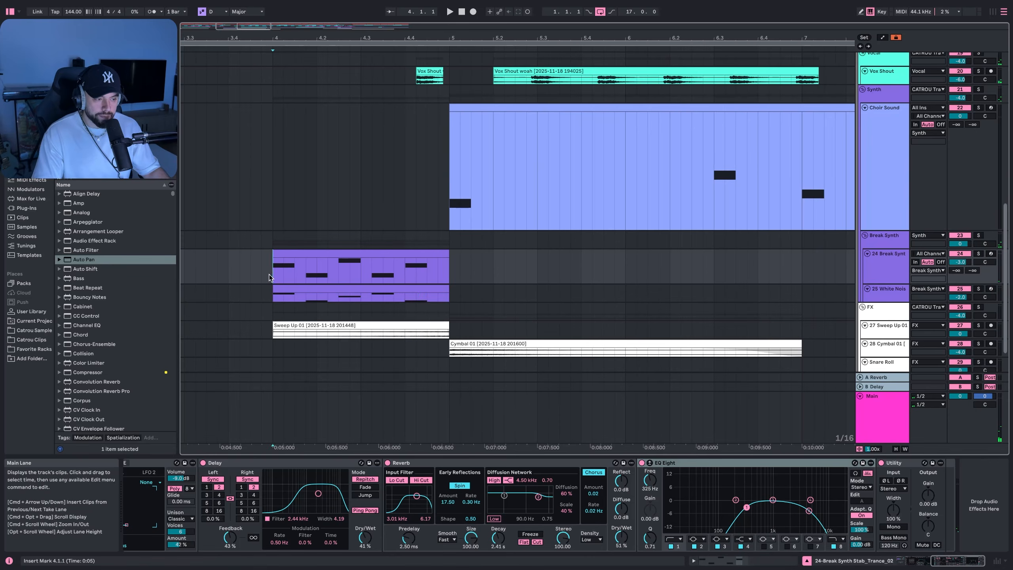
{"action": "key", "text": "space"}
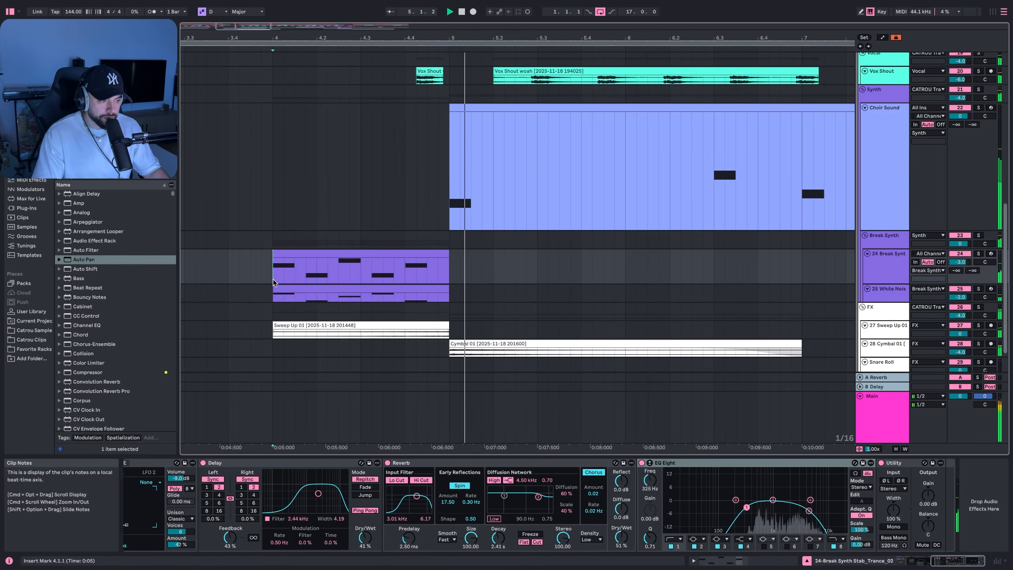
{"action": "scroll", "coordinate": [354, 534], "scroll_direction": "left", "scroll_amount": 5}
{"action": "scroll", "coordinate": [354, 534], "scroll_direction": "left", "scroll_amount": 3}
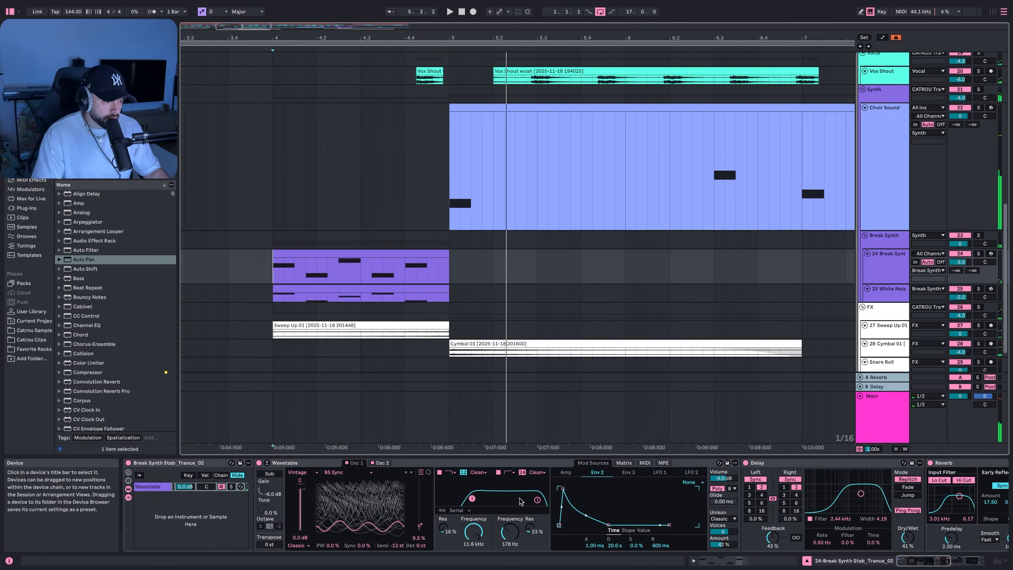
Solo the FX group and play the Cymbal 01 clip from 1.1.1.
{"action": "left_click", "coordinate": [886, 291]}
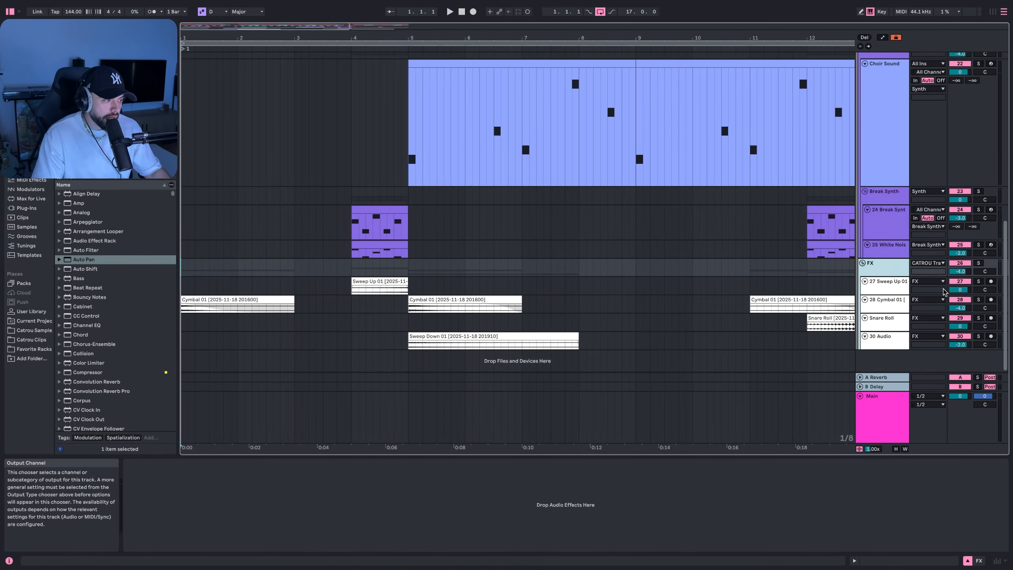
{"action": "left_click", "coordinate": [978, 263]}
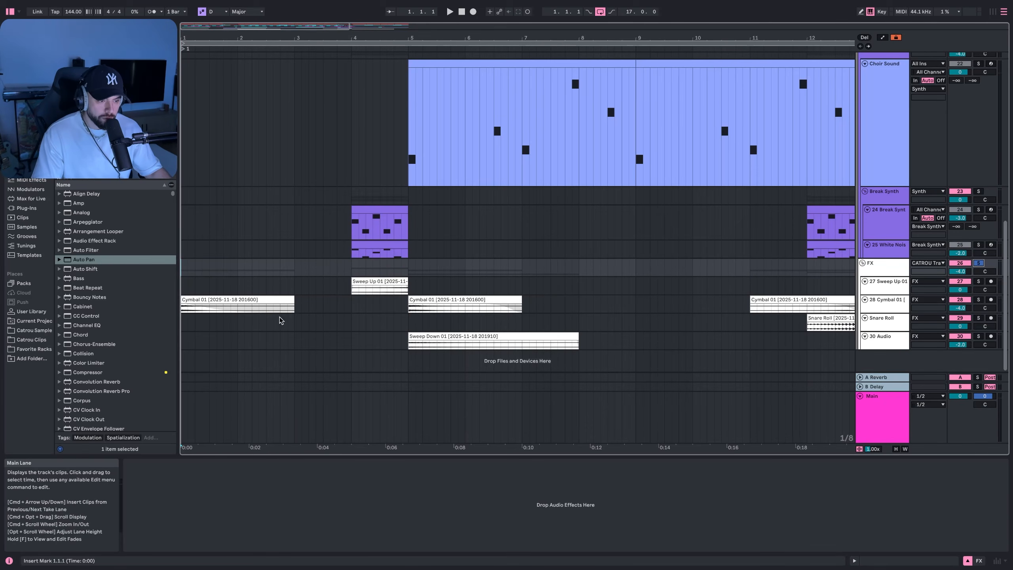
{"action": "left_click", "coordinate": [283, 305]}
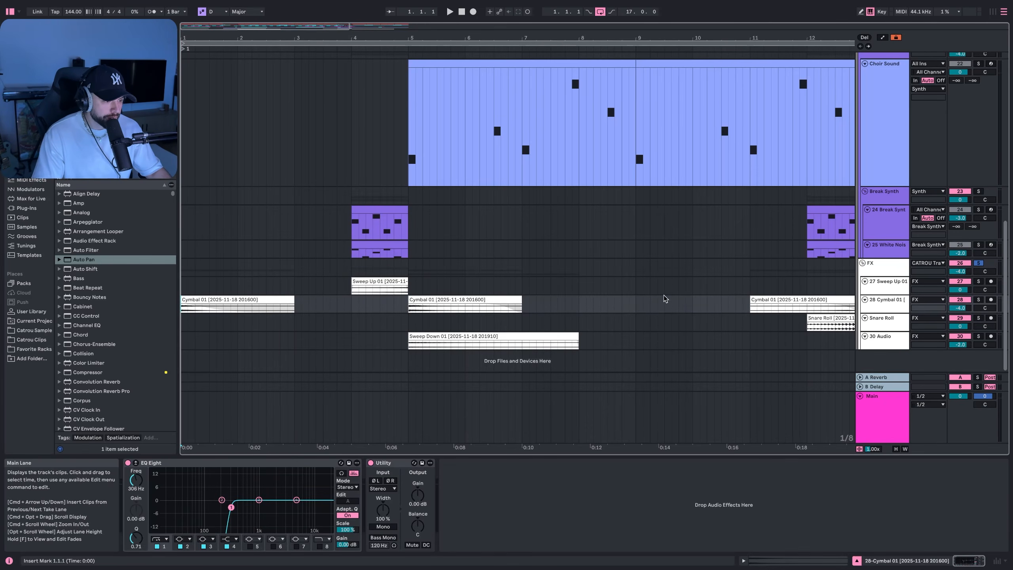
{"action": "key", "text": "space"}
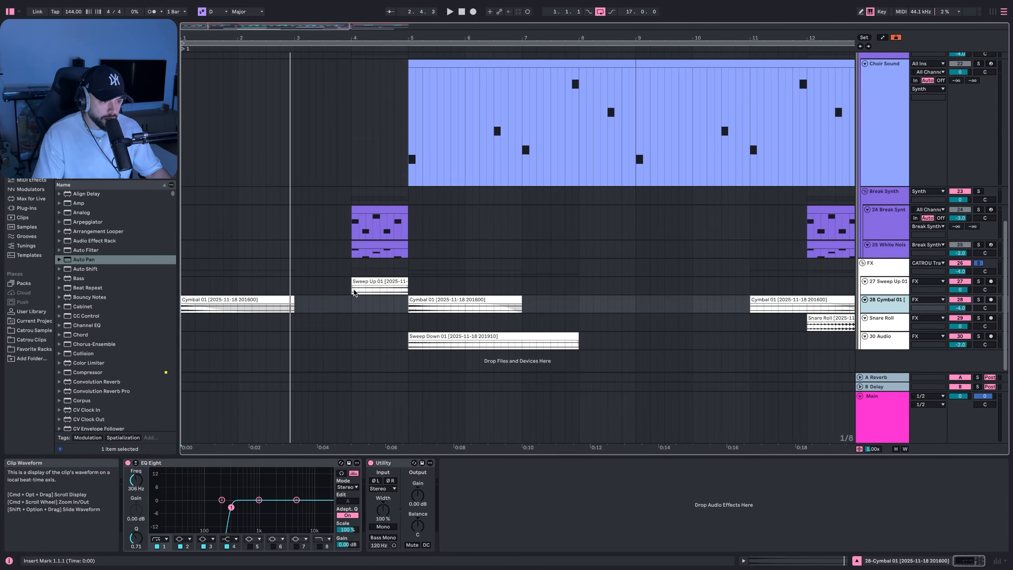
Audition the Sweep Up 01 clip from 4.1.1 and the Sweep Down 01 clip from 5.1.1.
{"action": "left_click", "coordinate": [354, 290]}
{"action": "key", "text": "space"}
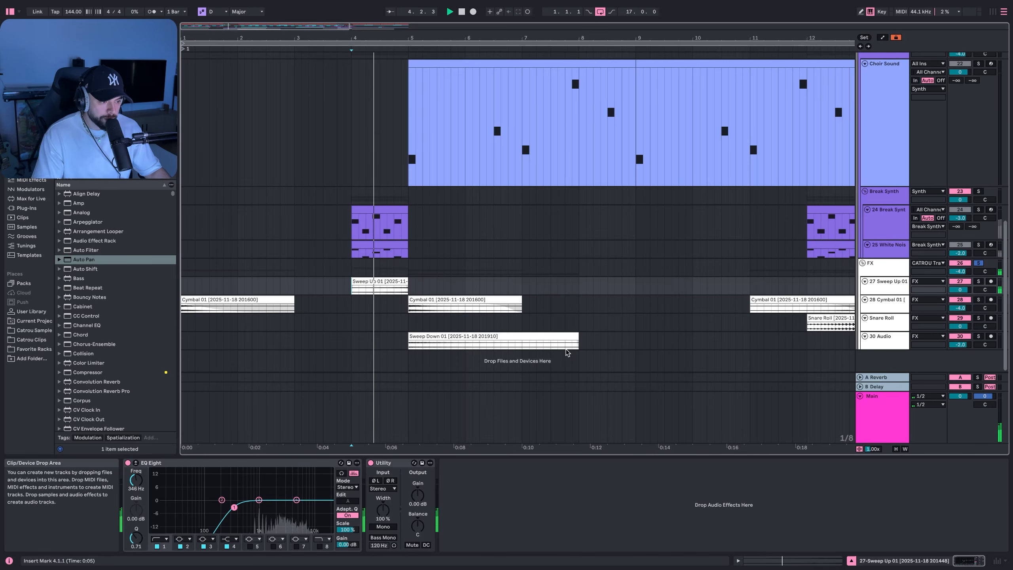
{"action": "left_click", "coordinate": [417, 300]}
{"action": "left_click", "coordinate": [409, 345]}
{"action": "key", "text": "space"}
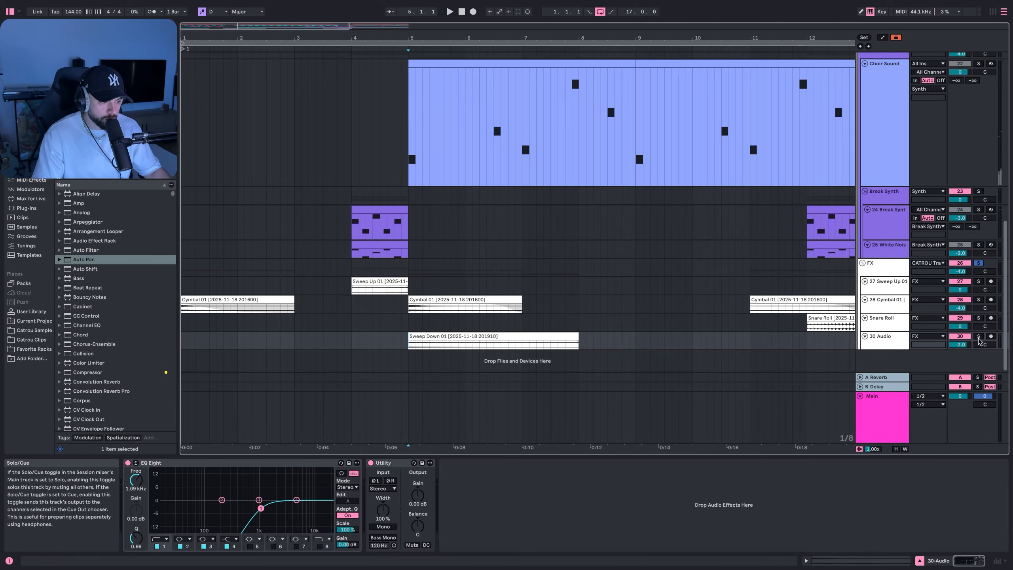
{"action": "key", "text": "space"}
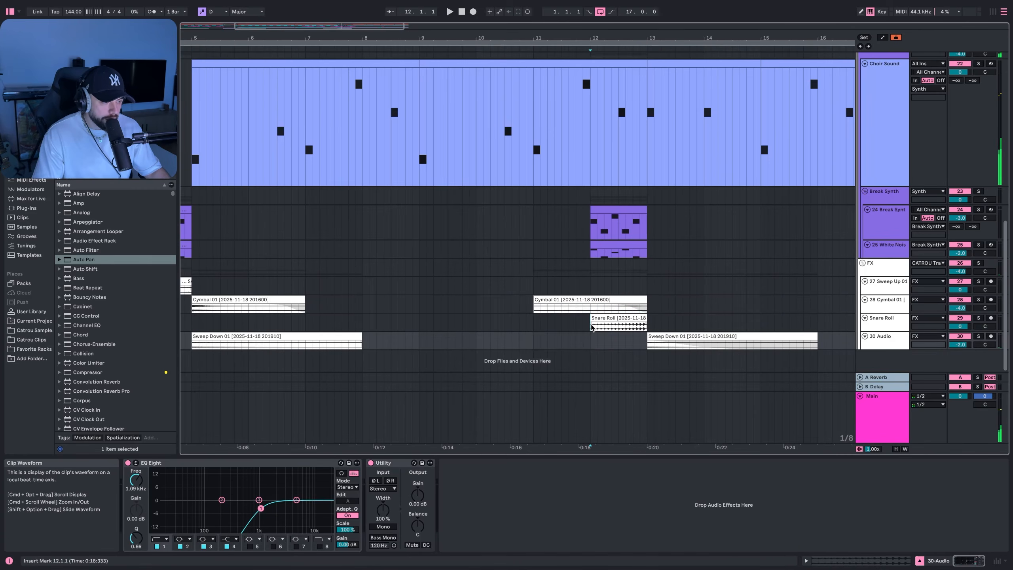
Show the Snare Roll track's devices, solo the track and play it from 11.4.3.
{"action": "left_click", "coordinate": [593, 326]}
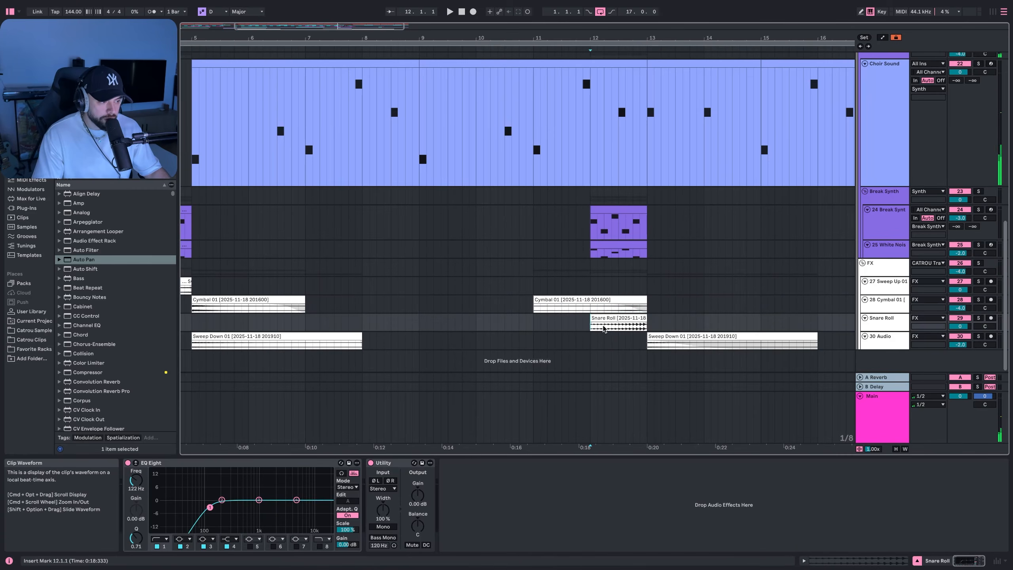
{"action": "scroll", "coordinate": [602, 326], "scroll_direction": "right", "scroll_amount": 3}
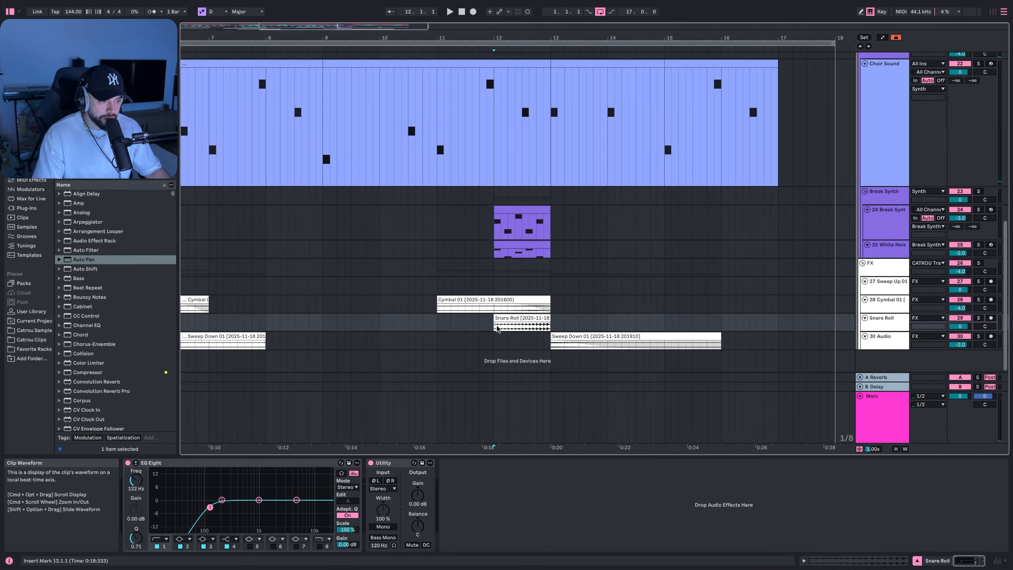
{"action": "left_click", "coordinate": [484, 322]}
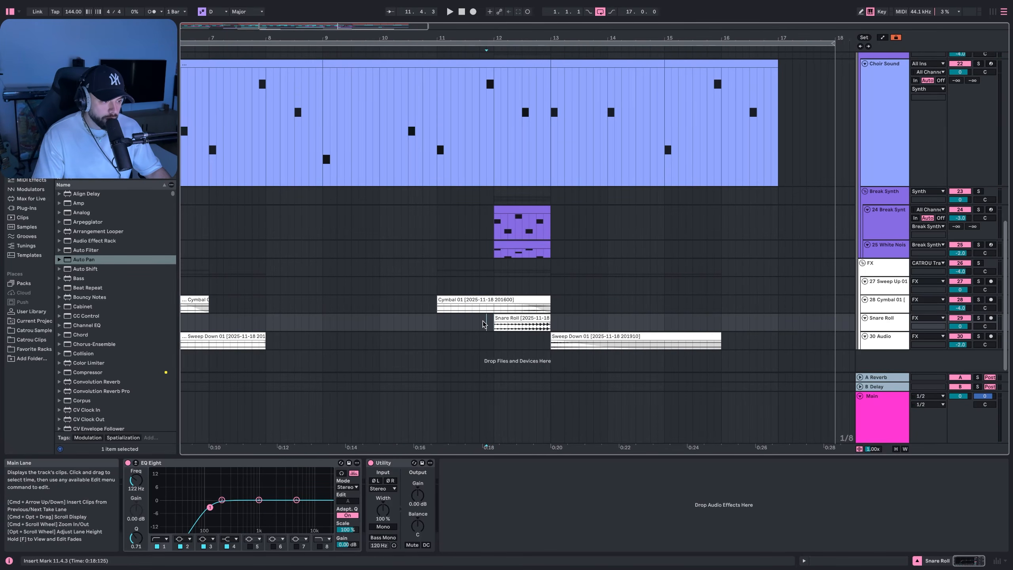
{"action": "left_click", "coordinate": [980, 319]}
{"action": "key", "text": "space"}
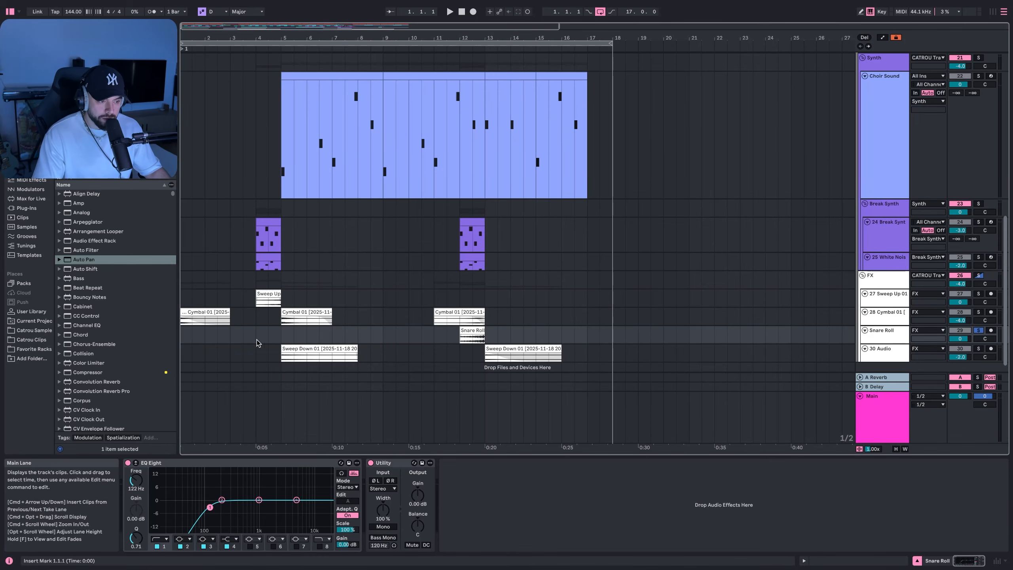
{"action": "scroll", "coordinate": [184, 340], "scroll_direction": "up", "scroll_amount": 3}
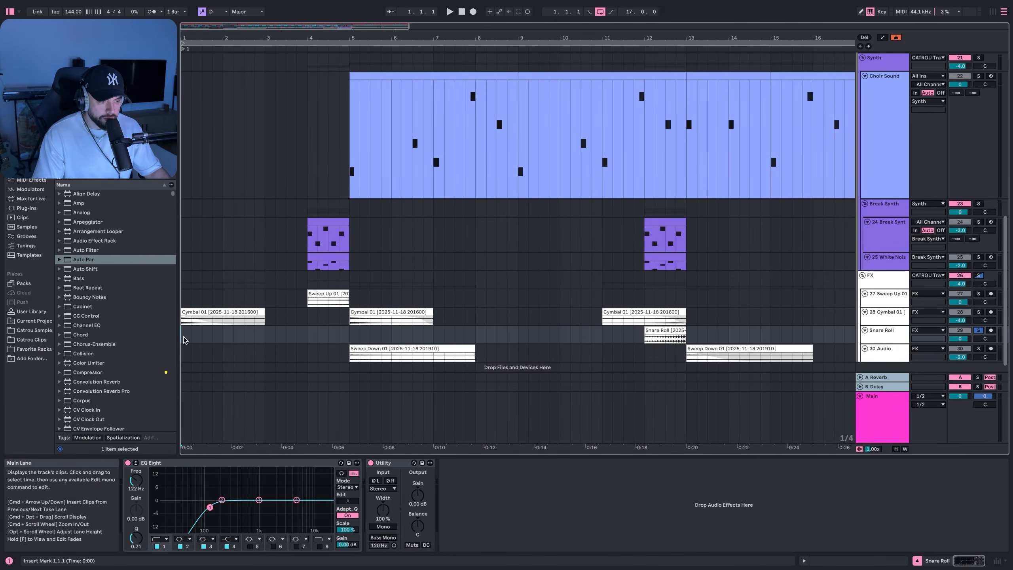